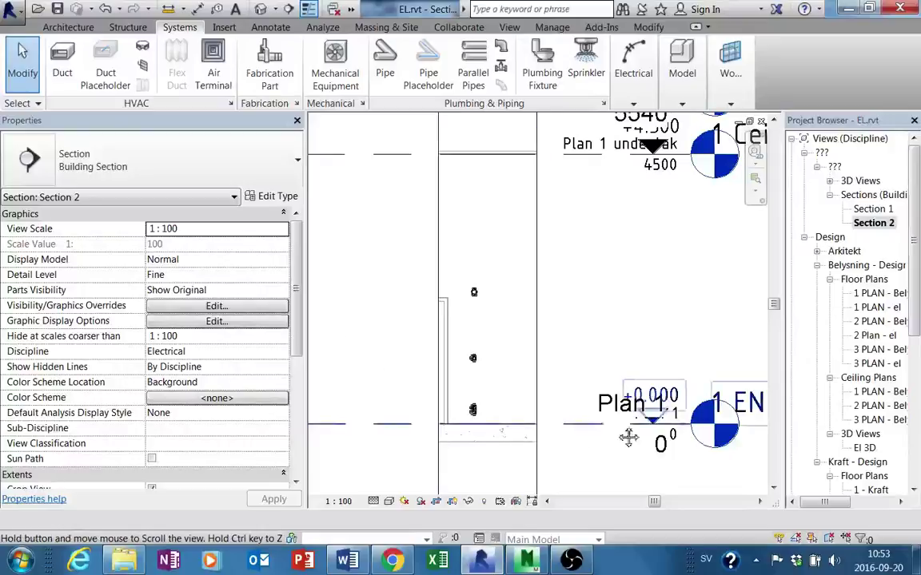
Step: Try drawing conduit from the bottom fixture to the top switch box; both attempts hit auto-route errors
{"action": "mouse_move", "coordinate": [596, 438]}
{"action": "middle_mouse_down"}
{"action": "mouse_move", "coordinate": [477, 425]}
{"action": "mouse_move", "coordinate": [514, 412]}
{"action": "middle_mouse_up"}
{"action": "scroll", "coordinate": [478, 425], "scroll_direction": "up", "scroll_amount": 3}
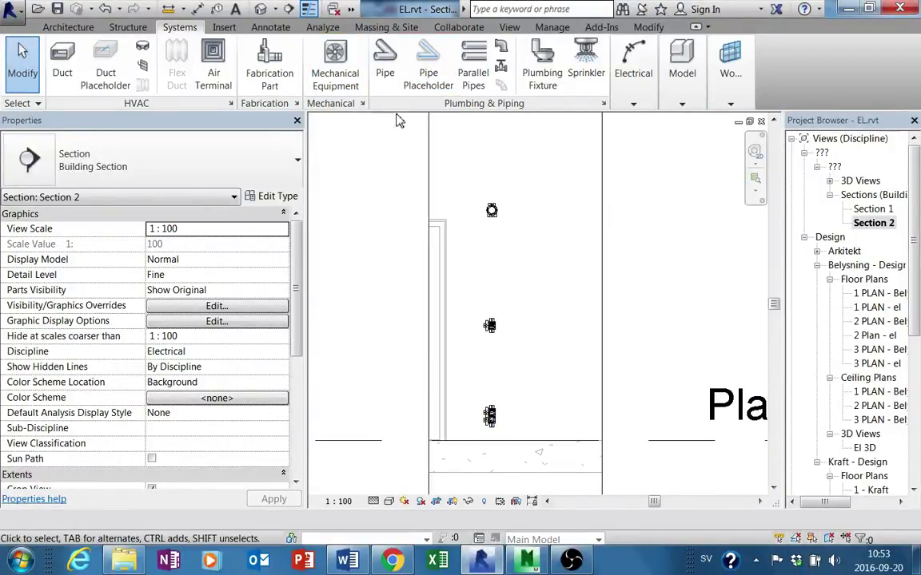
{"action": "mouse_move", "coordinate": [632, 68]}
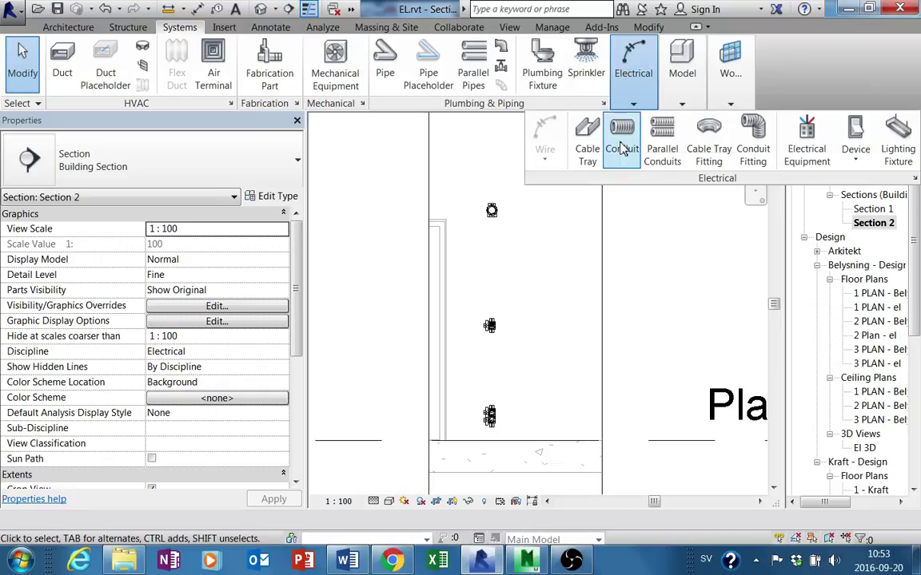
{"action": "left_click", "coordinate": [621, 149]}
{"action": "scroll", "coordinate": [492, 395], "scroll_direction": "up", "scroll_amount": 4}
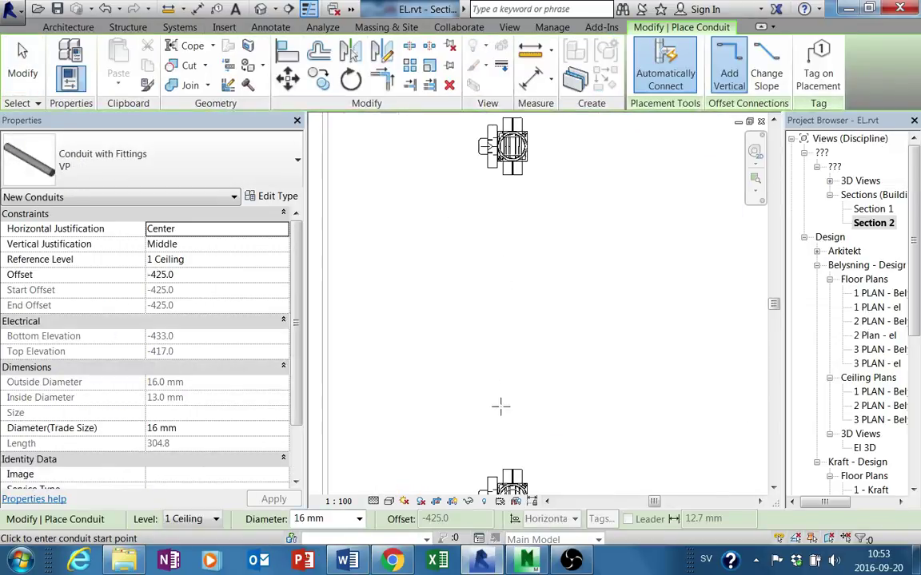
{"action": "left_click", "coordinate": [517, 468]}
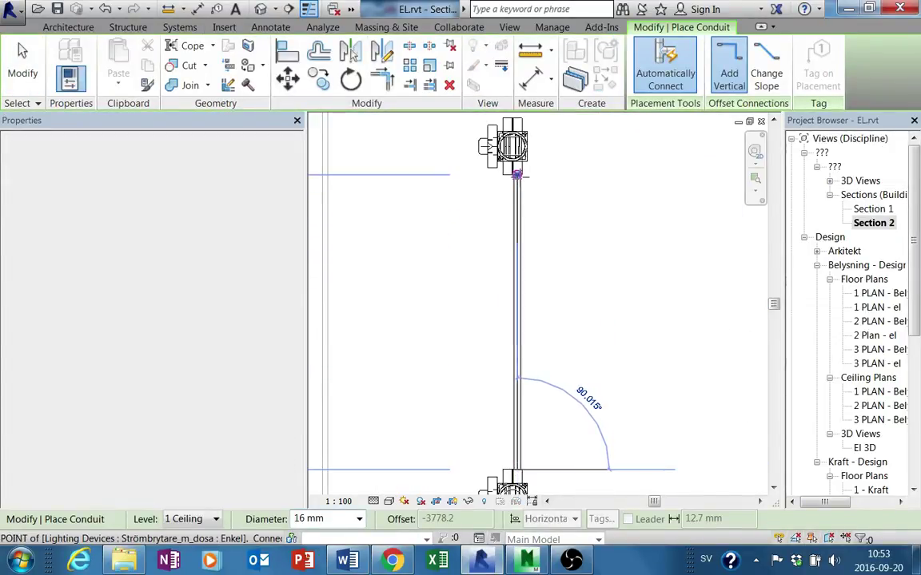
{"action": "left_click", "coordinate": [517, 174]}
{"action": "key", "text": "Escape"}
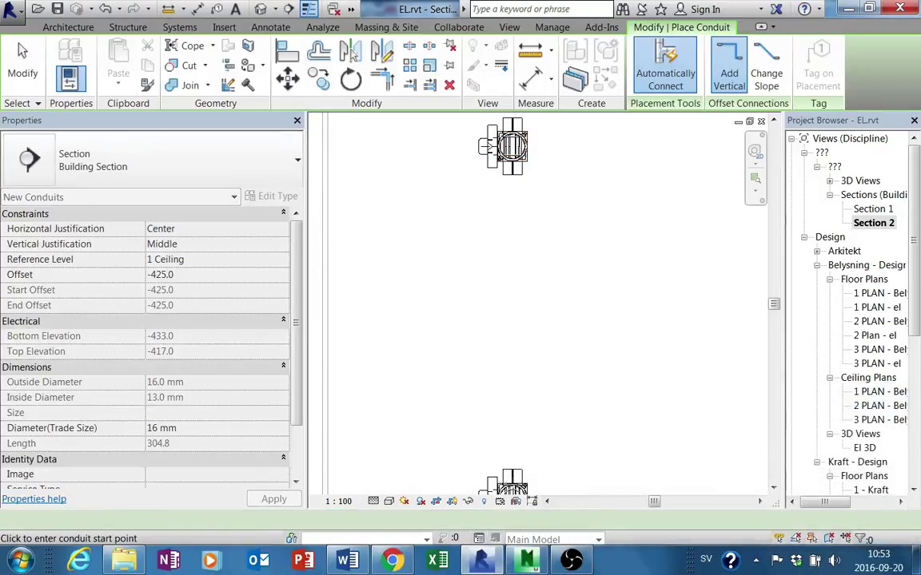
{"action": "left_click", "coordinate": [517, 469]}
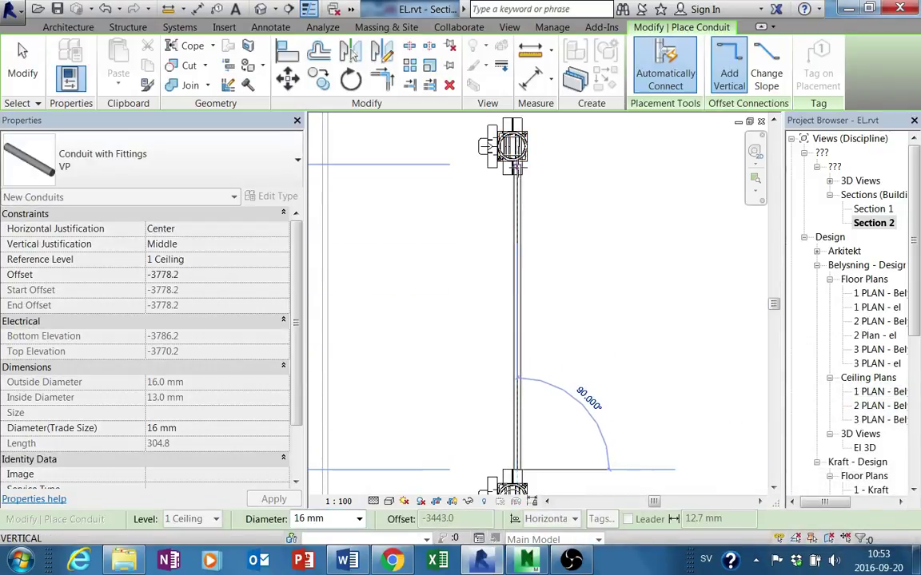
{"action": "left_click", "coordinate": [517, 175]}
{"action": "key", "text": "Escape"}
{"action": "key", "text": "Escape"}
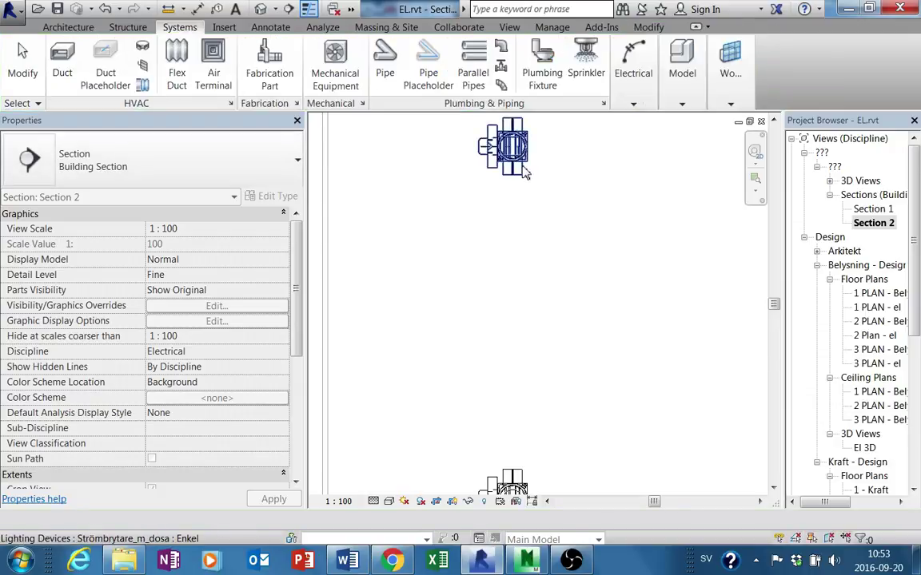
Step: Compare the upper switch box with the lower outlet box, ending with the outlet box selected
{"action": "left_click", "coordinate": [512, 185]}
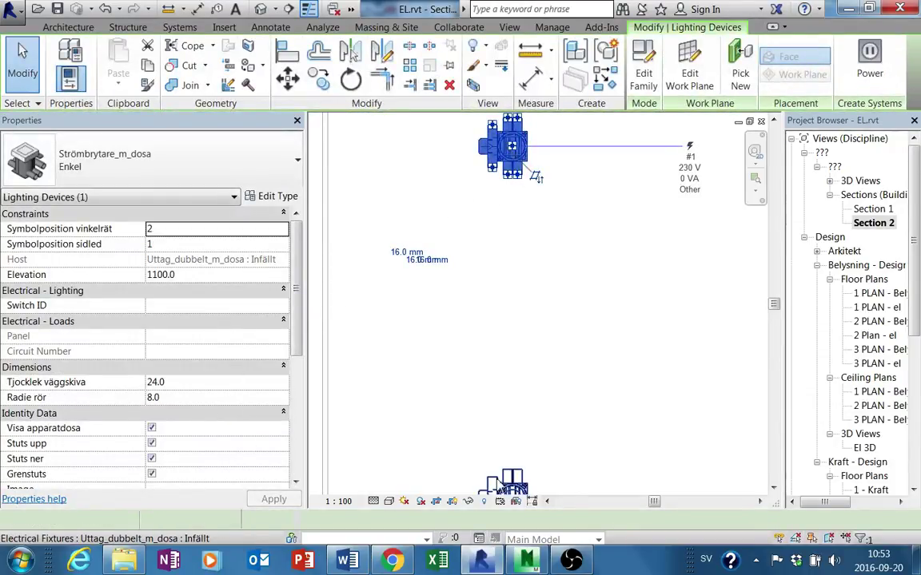
{"action": "left_click", "coordinate": [511, 485]}
{"action": "middle_click_drag", "start_coordinate": [512, 480], "coordinate": [504, 415]}
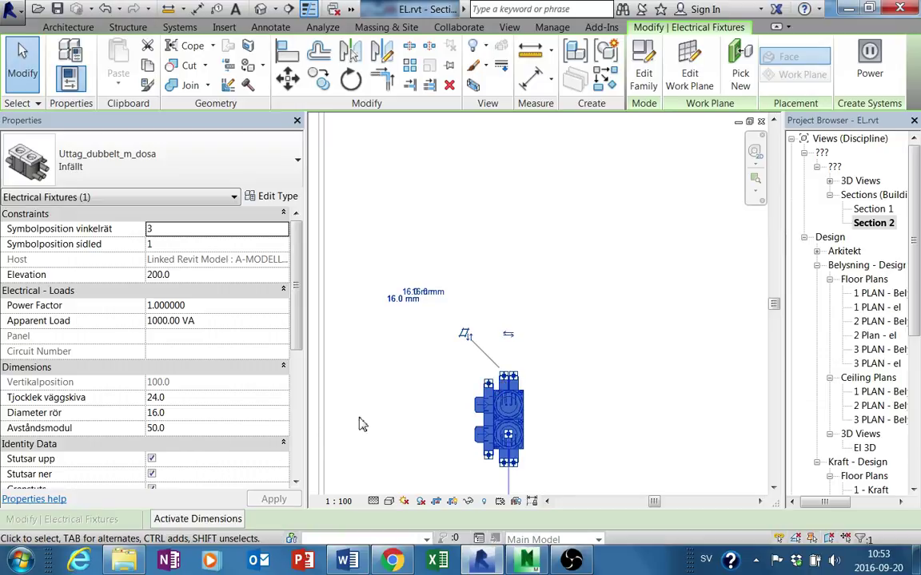
{"action": "scroll", "coordinate": [444, 386], "scroll_direction": "up", "scroll_amount": 3}
{"action": "scroll", "coordinate": [512, 382], "scroll_direction": "down", "scroll_amount": 2}
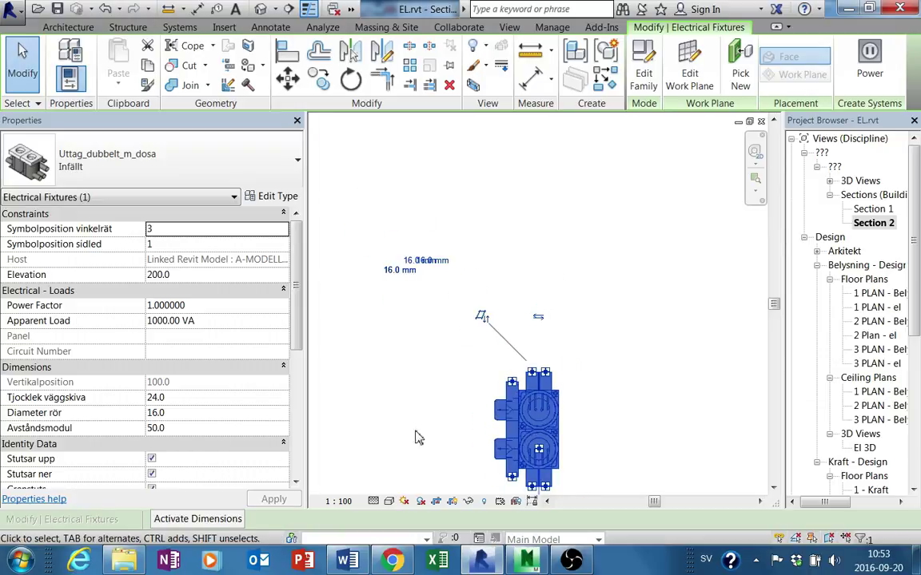
{"action": "scroll", "coordinate": [413, 323], "scroll_direction": "down", "scroll_amount": 2}
{"action": "middle_click_drag", "start_coordinate": [487, 119], "coordinate": [480, 184]}
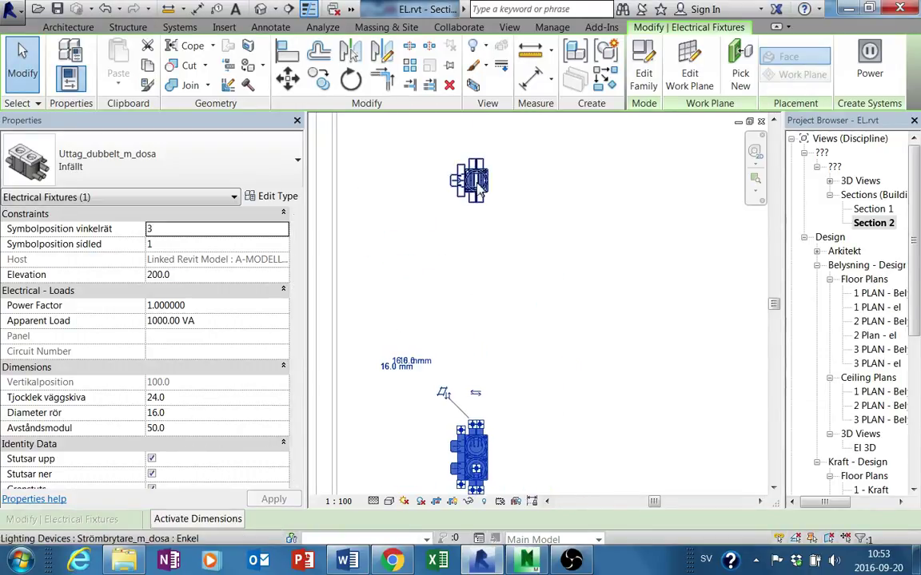
{"action": "left_click", "coordinate": [479, 185]}
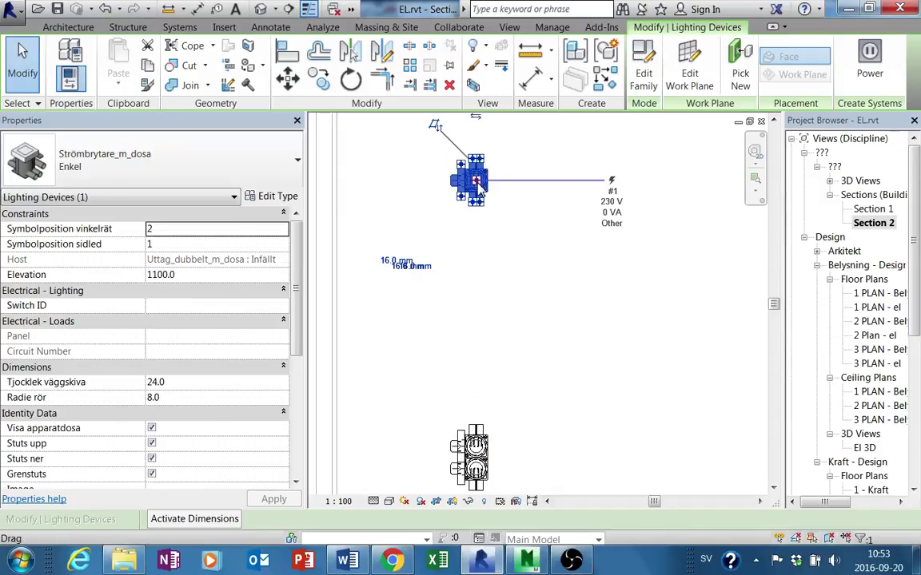
{"action": "left_click", "coordinate": [504, 393]}
{"action": "left_click", "coordinate": [474, 456]}
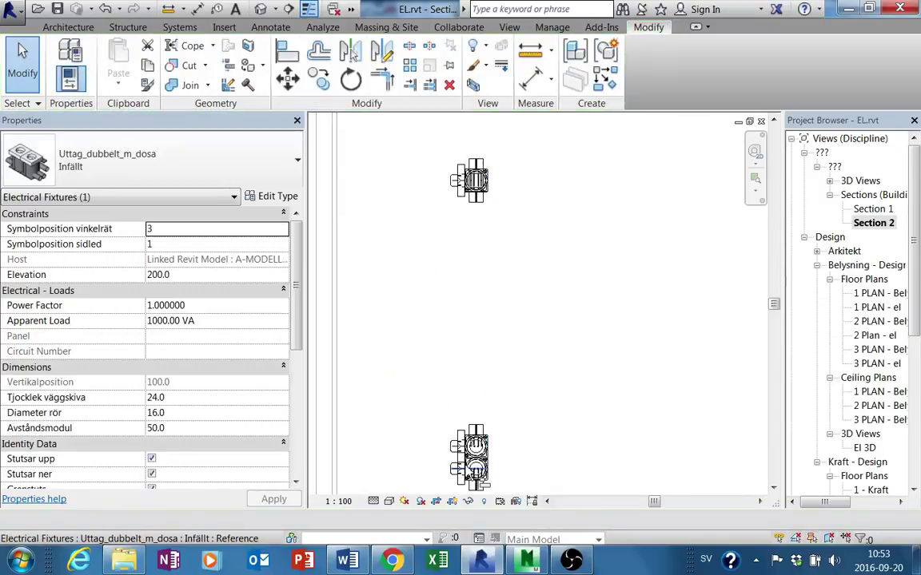
Step: Align the lower outlet box vertically under the switch box using AL
{"action": "key", "text": "a"}
{"action": "key", "text": "l"}
{"action": "scroll", "coordinate": [495, 406], "scroll_direction": "up", "scroll_amount": 2}
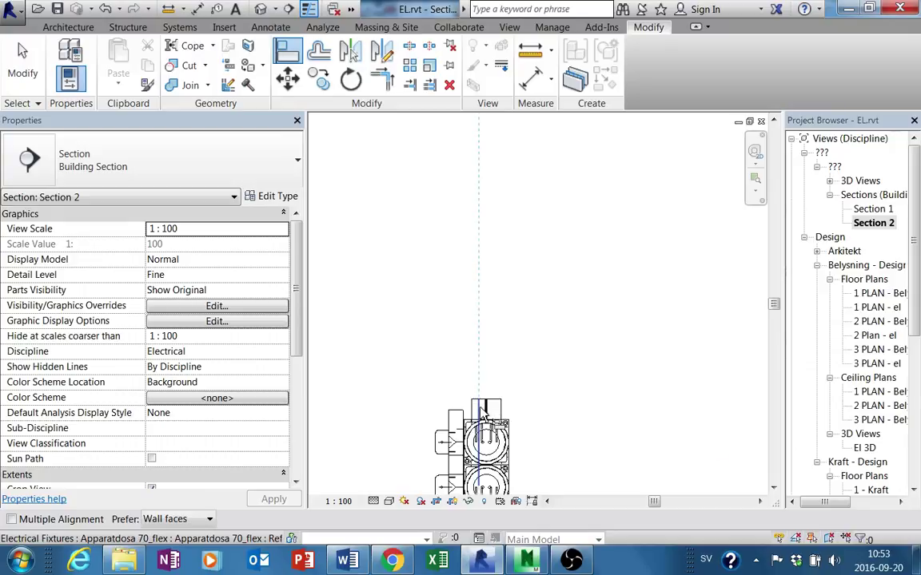
{"action": "middle_click_drag", "start_coordinate": [482, 411], "coordinate": [475, 509]}
{"action": "left_click", "coordinate": [475, 156]}
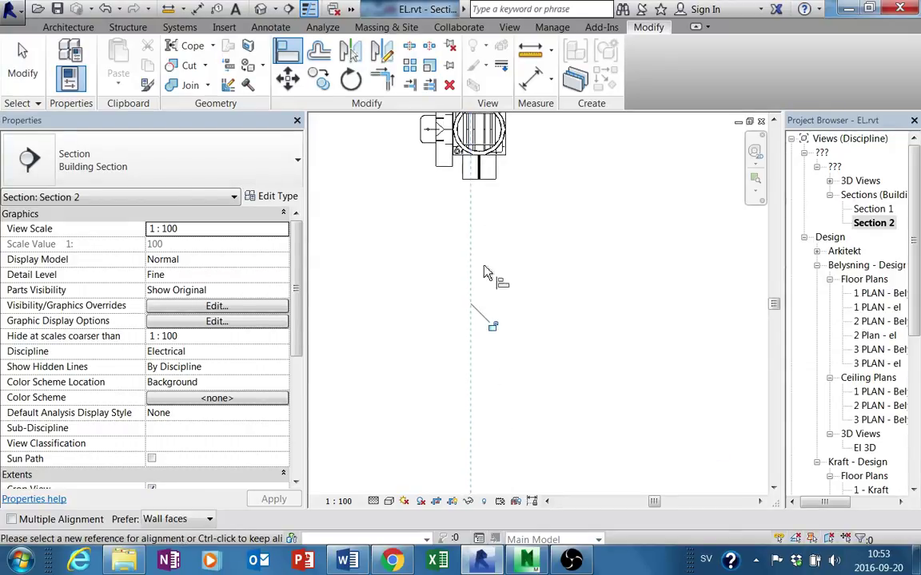
{"action": "key", "text": "Escape"}
{"action": "scroll", "coordinate": [461, 396], "scroll_direction": "down", "scroll_amount": 1}
{"action": "middle_click_drag", "start_coordinate": [461, 396], "coordinate": [446, 343]}
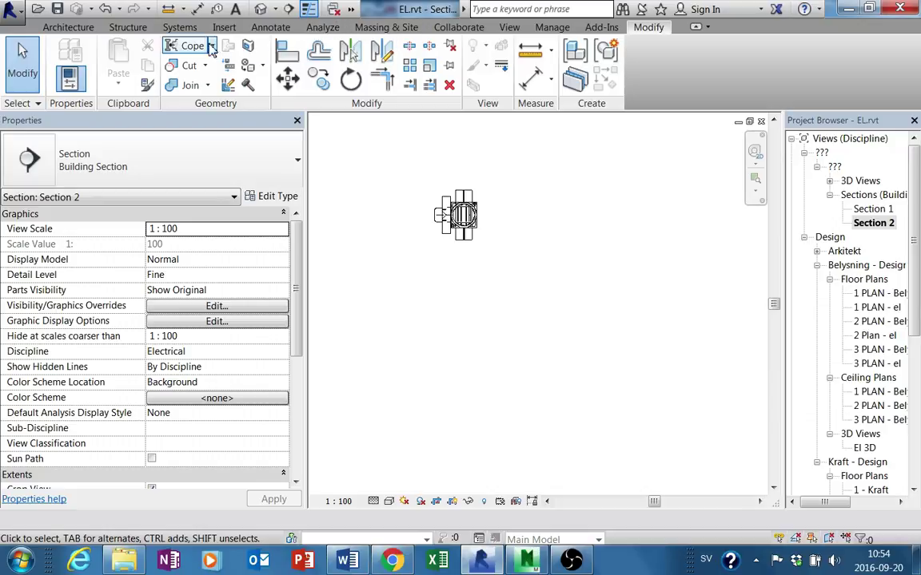
Step: Try a first conduit run from the fixture, which fails with an auto-route error
{"action": "left_click", "coordinate": [180, 27]}
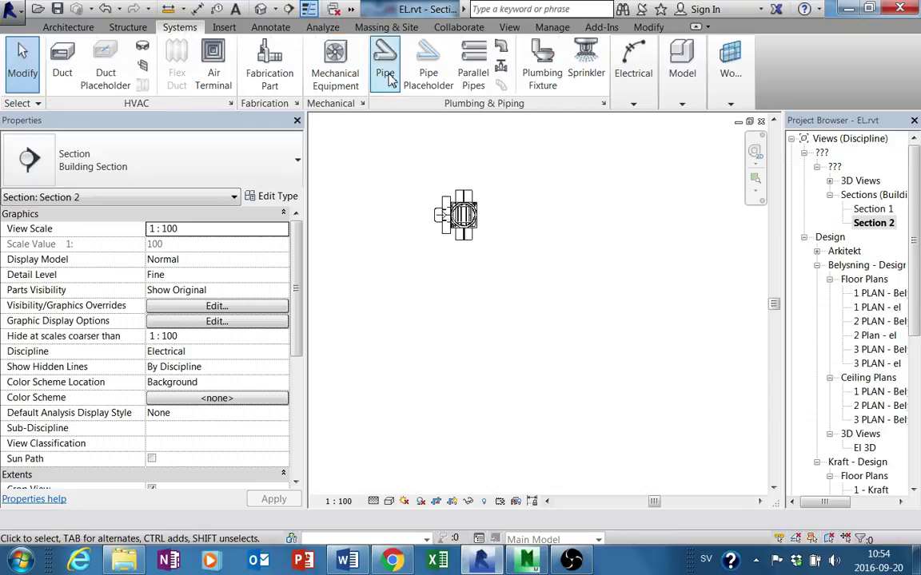
{"action": "left_click", "coordinate": [651, 83]}
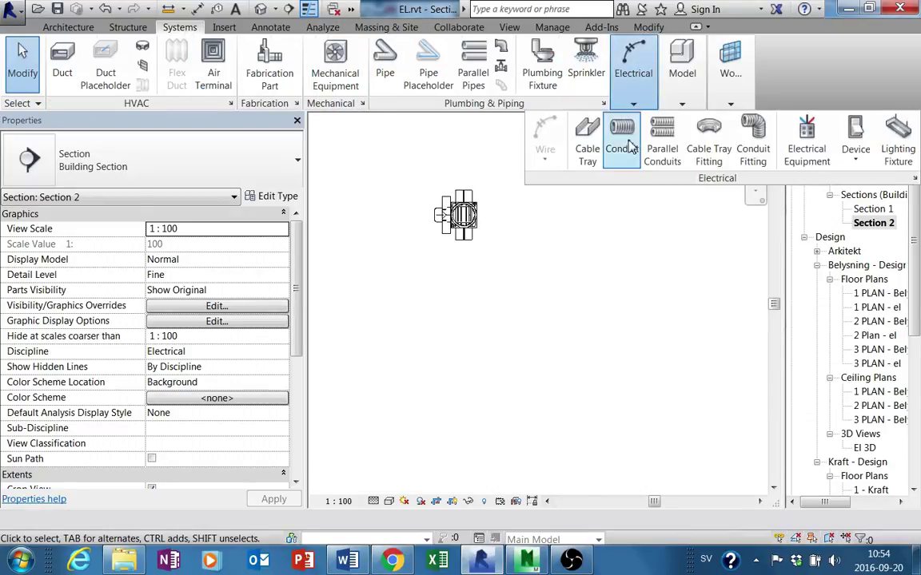
{"action": "left_click", "coordinate": [621, 141]}
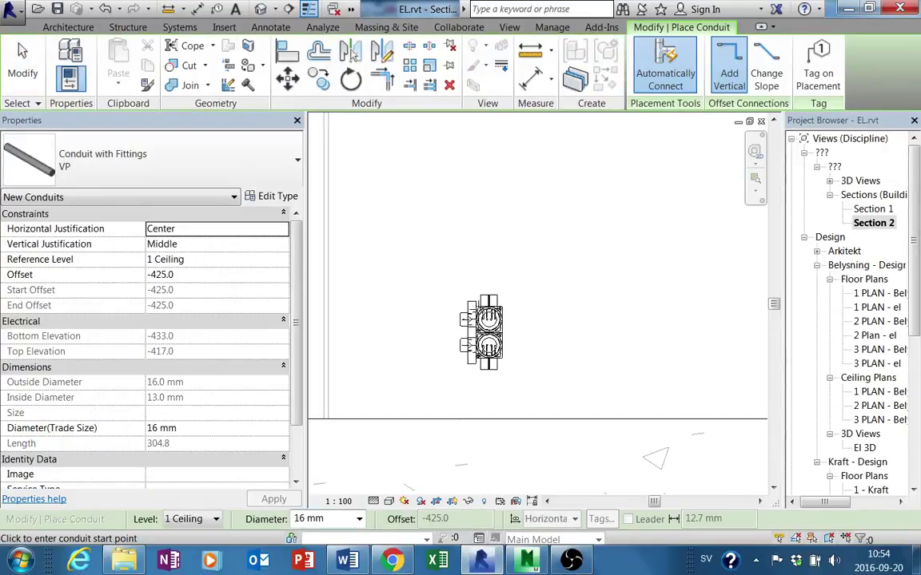
{"action": "left_click", "coordinate": [485, 295]}
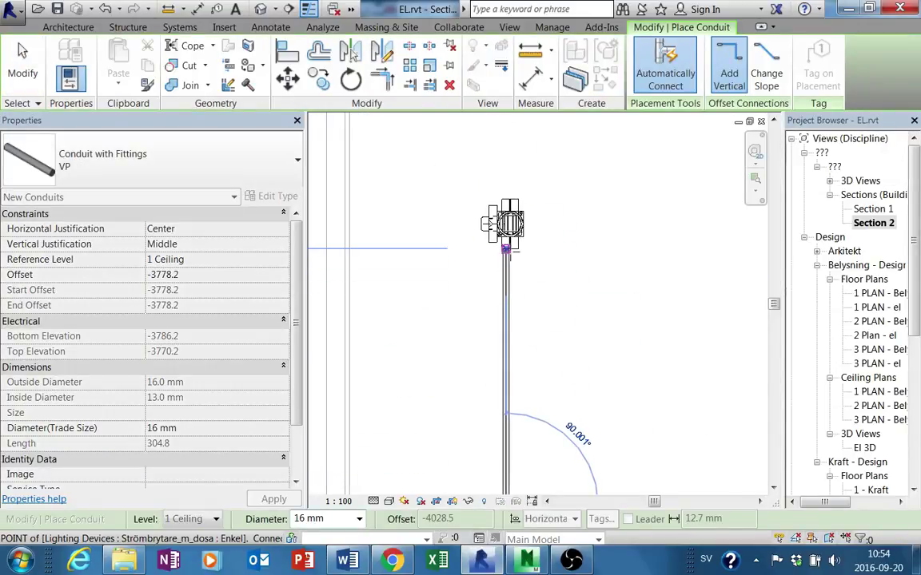
{"action": "left_click", "coordinate": [505, 423]}
{"action": "key", "text": "Escape"}
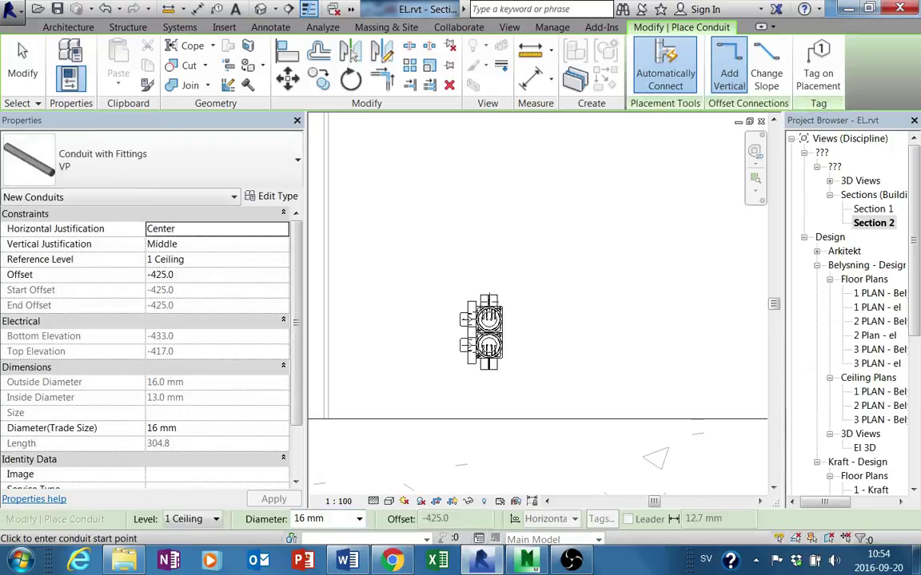
Step: Draw vertical 16 mm conduit from the lower outlet box up to the switch box
{"action": "left_click", "coordinate": [487, 296]}
{"action": "middle_click_drag", "start_coordinate": [488, 296], "coordinate": [492, 352]}
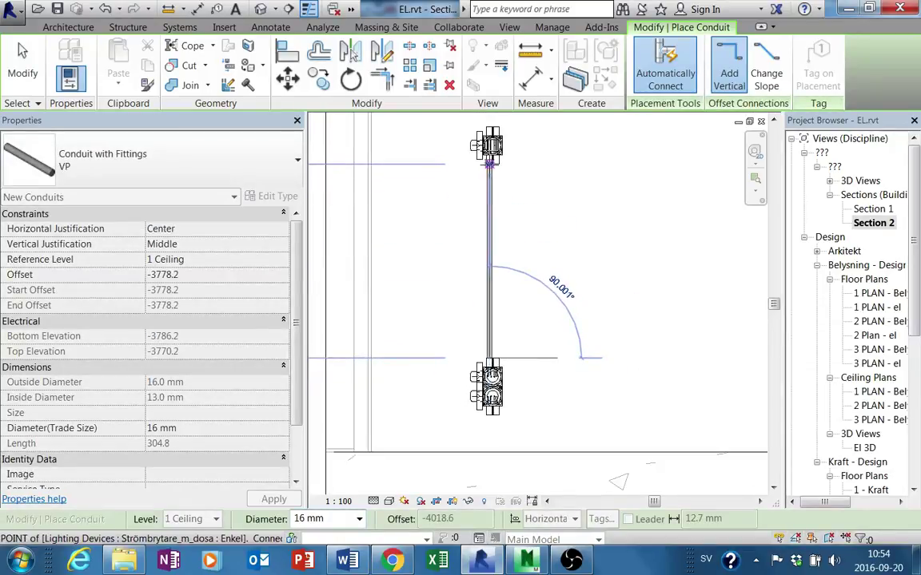
{"action": "left_click", "coordinate": [490, 169]}
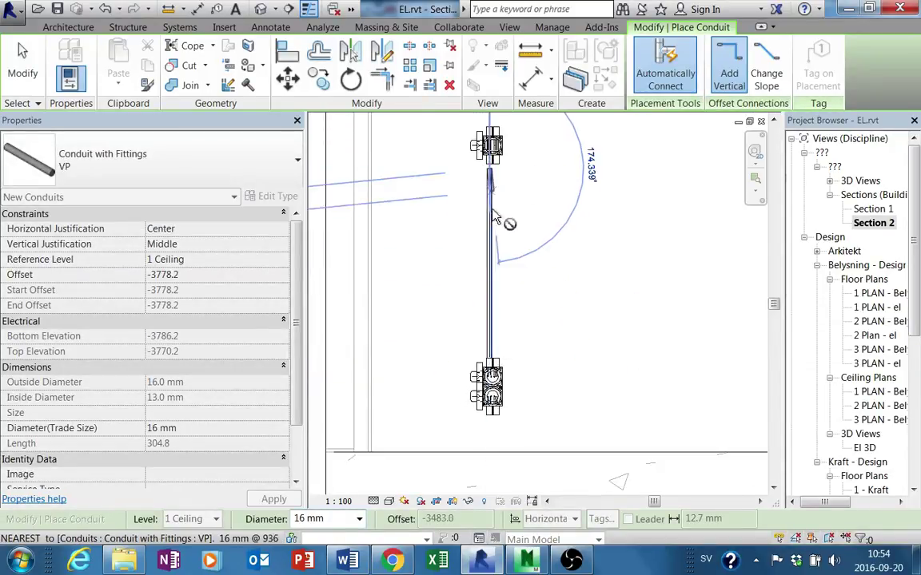
{"action": "middle_click_drag", "start_coordinate": [490, 170], "coordinate": [497, 311]}
{"action": "left_click", "coordinate": [497, 252]}
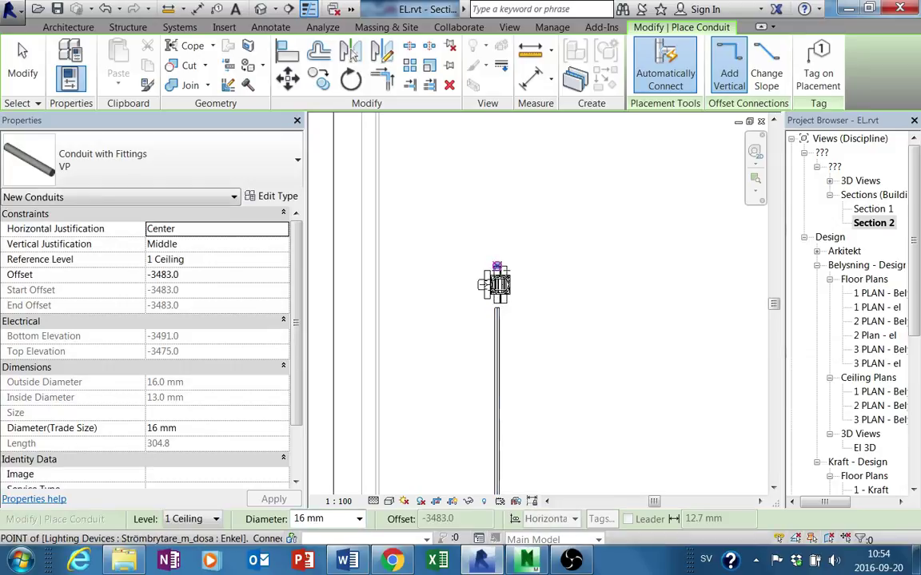
{"action": "middle_click_drag", "start_coordinate": [497, 206], "coordinate": [497, 407]}
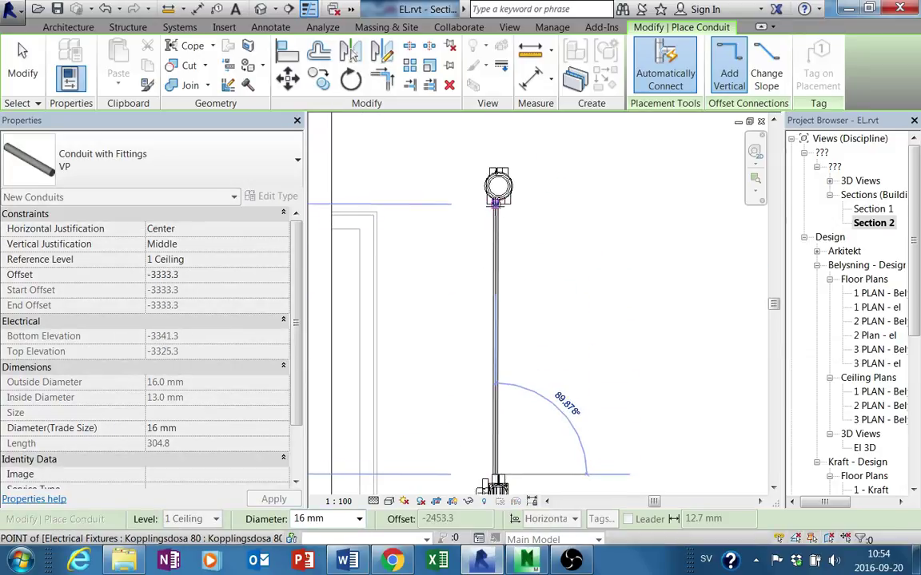
{"action": "left_click", "coordinate": [497, 202]}
{"action": "key", "text": "Escape"}
Step: Run vertical conduit from the switch box up to the round junction box above
{"action": "middle_click_drag", "start_coordinate": [497, 346], "coordinate": [500, 443]}
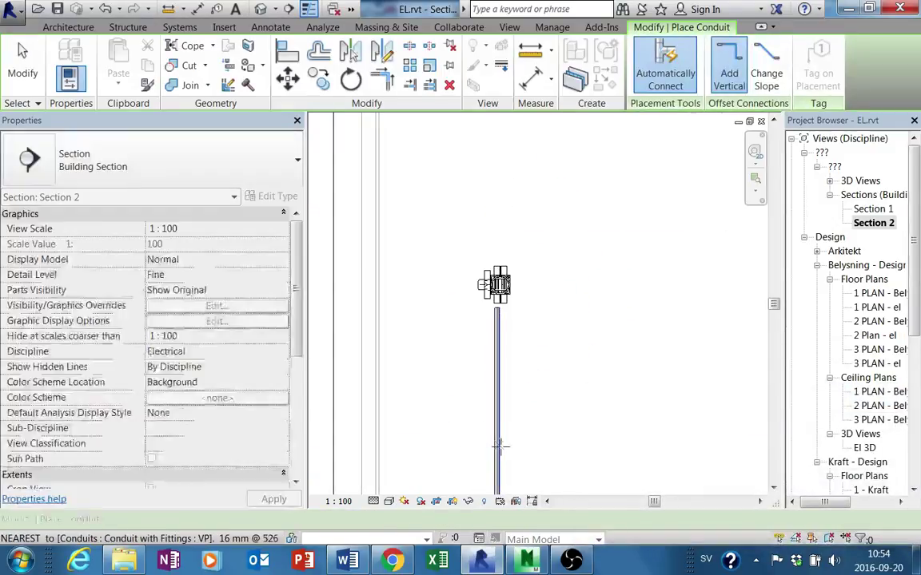
{"action": "left_click", "coordinate": [497, 276]}
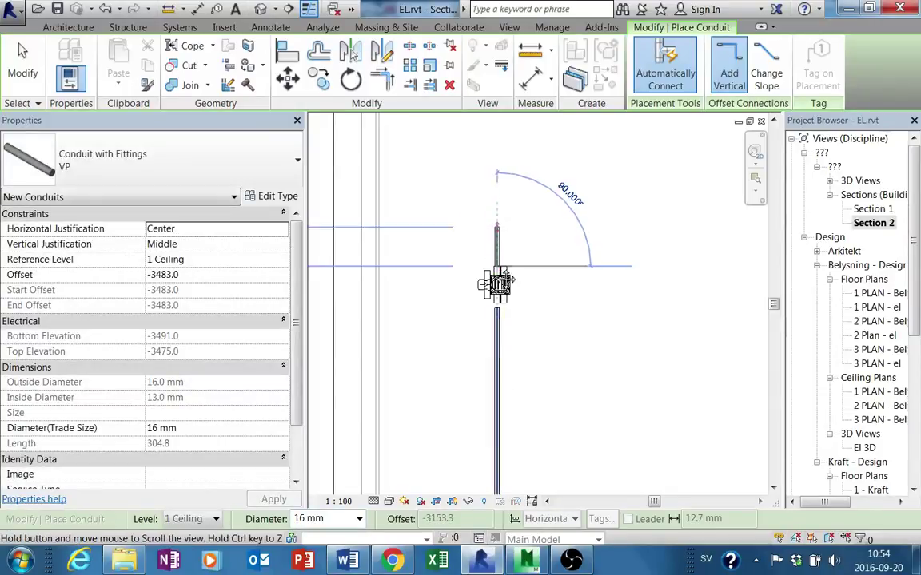
{"action": "middle_click_drag", "start_coordinate": [497, 160], "coordinate": [487, 316]}
{"action": "left_click", "coordinate": [490, 165]}
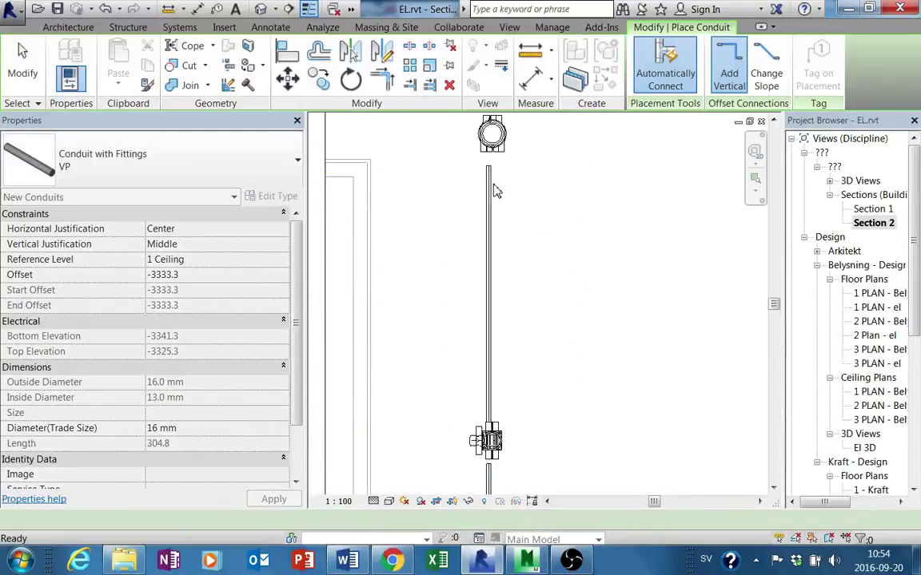
{"action": "key", "text": "Escape"}
{"action": "key", "text": "Escape"}
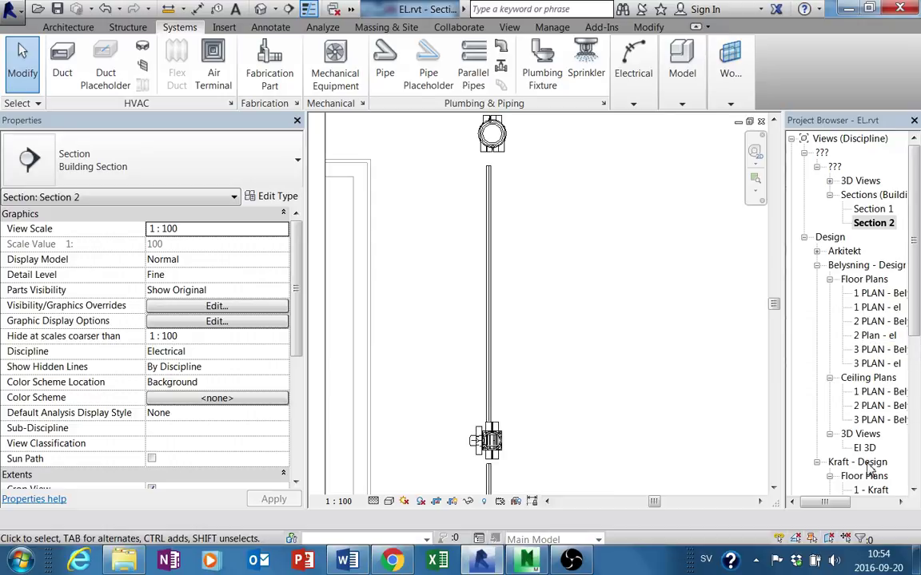
Step: Inspect the vertical conduit and switch box in El 3D, then close Section 2 to show 1 - Kraft
{"action": "double_click", "coordinate": [863, 450]}
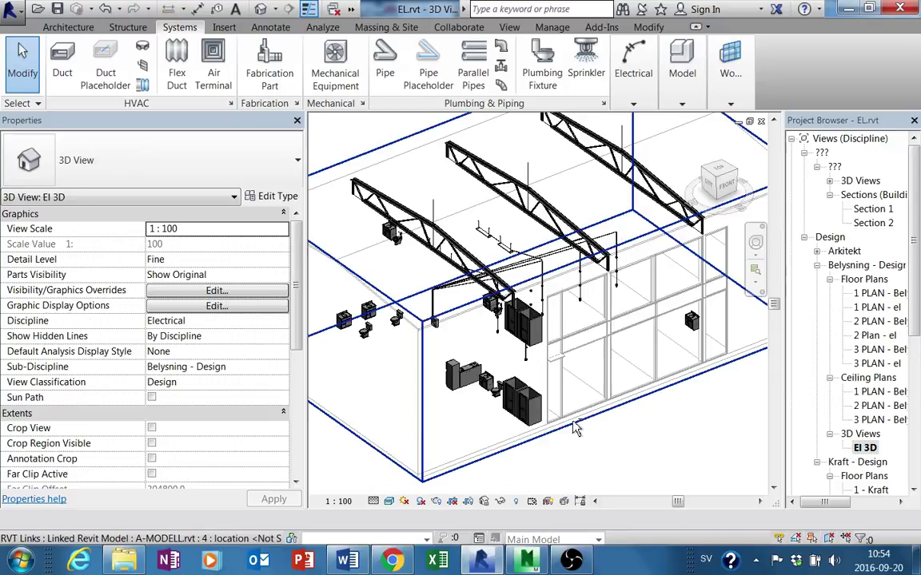
{"action": "left_click_drag", "start_coordinate": [717, 189], "coordinate": [679, 192]}
{"action": "scroll", "coordinate": [520, 336], "scroll_direction": "up", "scroll_amount": 5}
{"action": "mouse_move", "coordinate": [521, 336]}
{"action": "middle_mouse_down", "text": "shift"}
{"action": "mouse_move", "coordinate": [665, 402]}
{"action": "mouse_move", "coordinate": [637, 391]}
{"action": "mouse_move", "coordinate": [582, 444]}
{"action": "mouse_move", "coordinate": [591, 432]}
{"action": "mouse_move", "coordinate": [564, 327]}
{"action": "mouse_move", "coordinate": [597, 411]}
{"action": "mouse_move", "coordinate": [524, 446]}
{"action": "middle_mouse_up", "text": "shift"}
{"action": "left_click", "coordinate": [544, 298]}
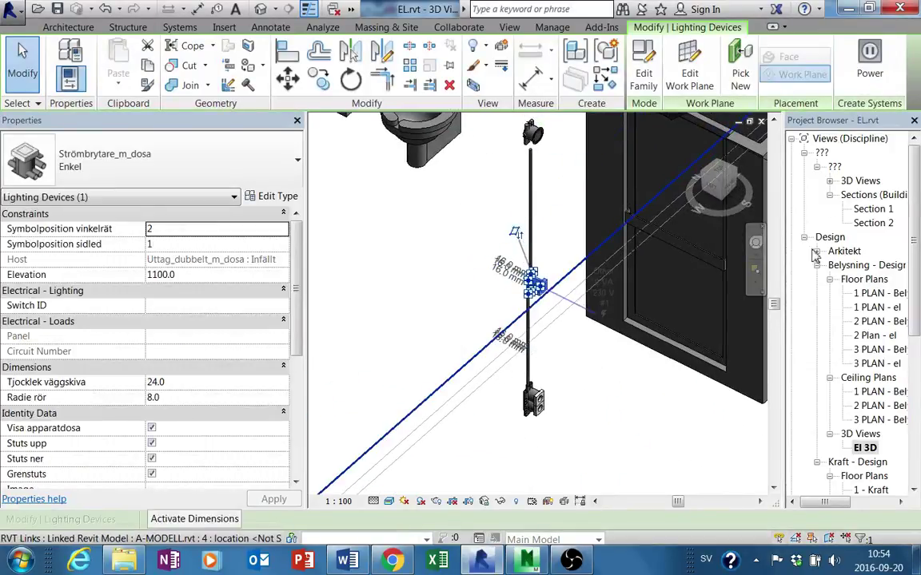
{"action": "double_click", "coordinate": [872, 223]}
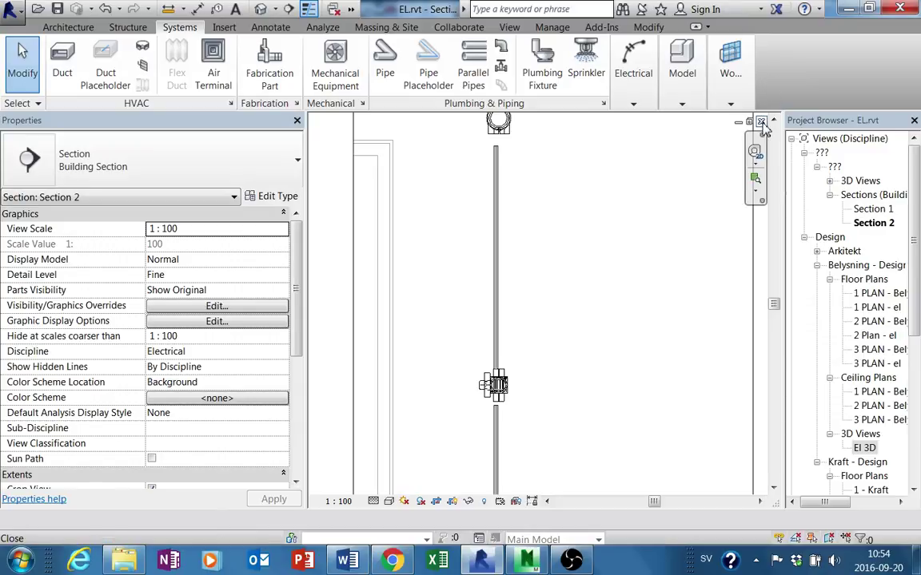
{"action": "left_click", "coordinate": [760, 121]}
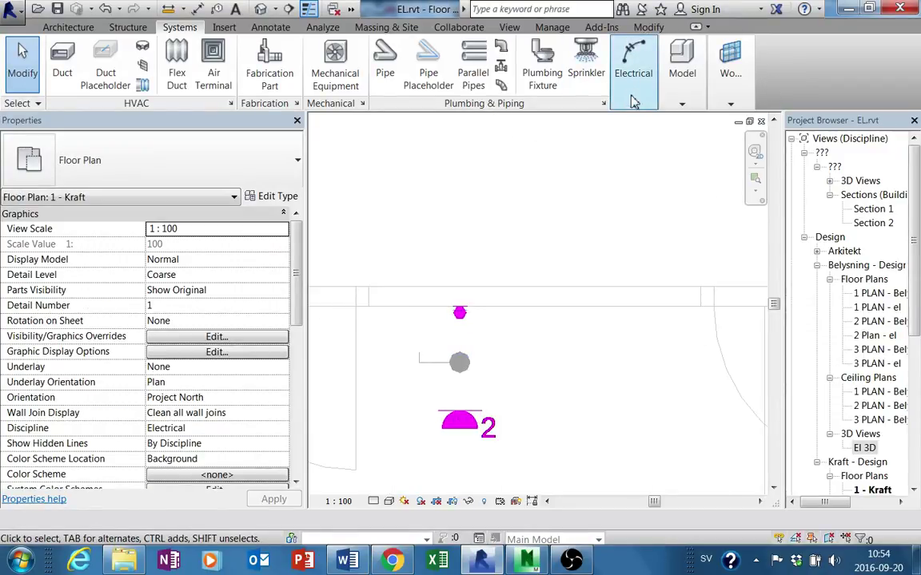
{"action": "left_click", "coordinate": [460, 424]}
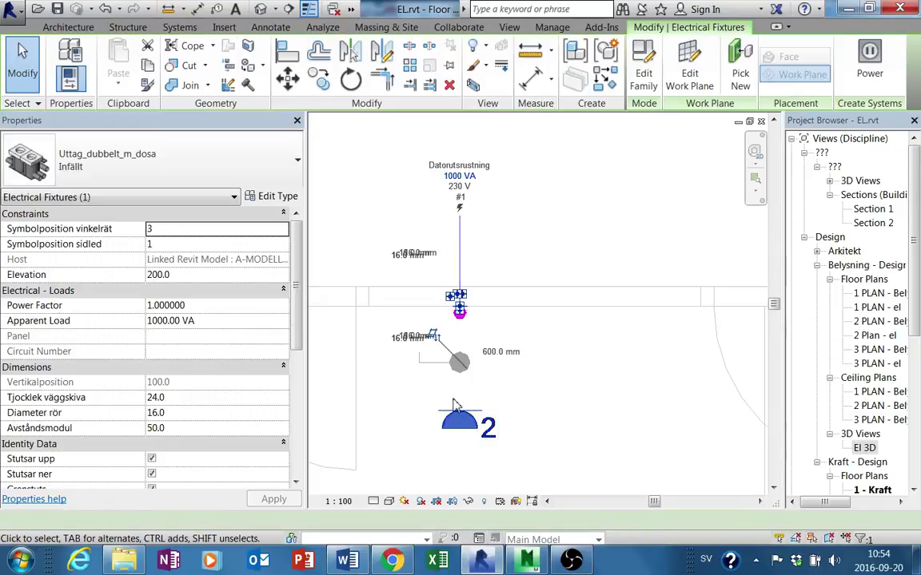
{"action": "key", "text": "Escape"}
{"action": "left_click", "coordinate": [460, 369]}
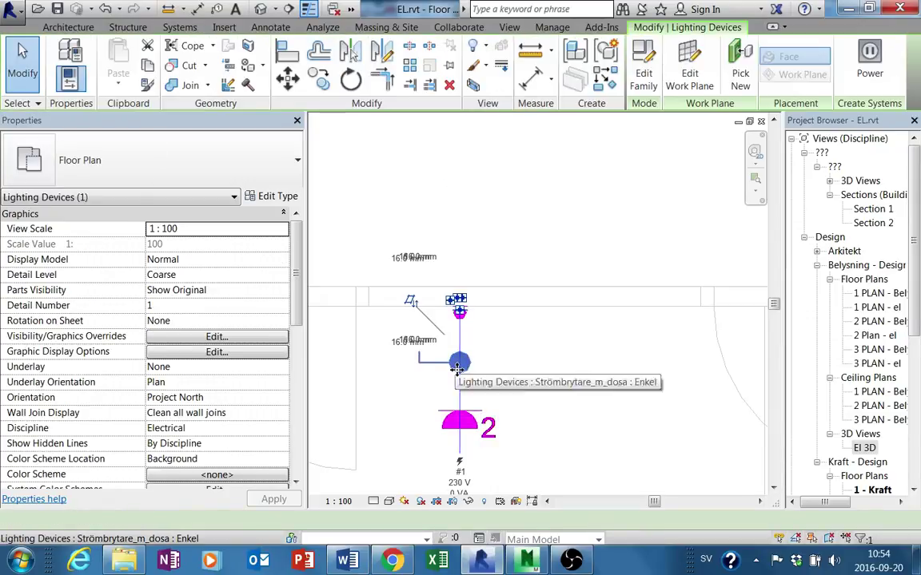
{"action": "scroll", "coordinate": [483, 290], "scroll_direction": "up", "scroll_amount": 2}
{"action": "scroll", "coordinate": [456, 348], "scroll_direction": "up", "scroll_amount": 2}
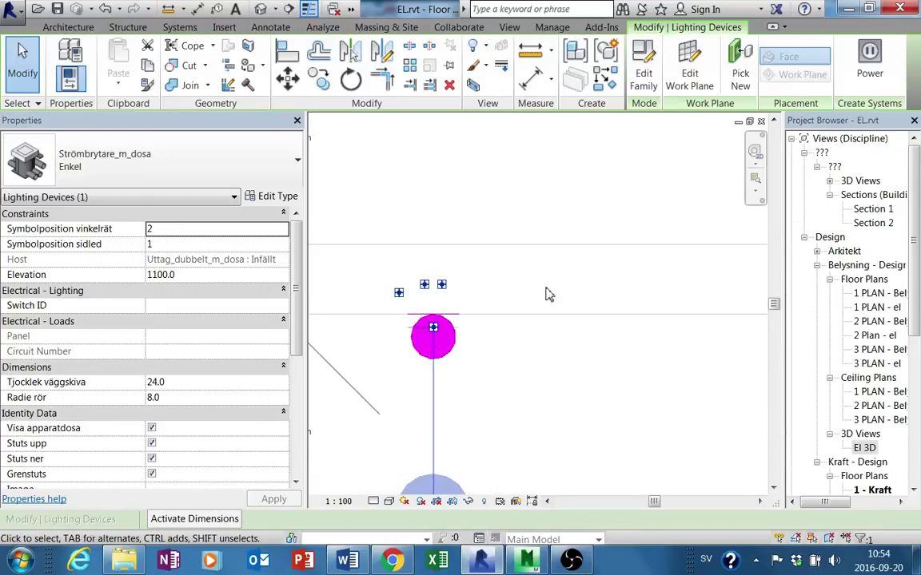
{"action": "left_click", "coordinate": [689, 74]}
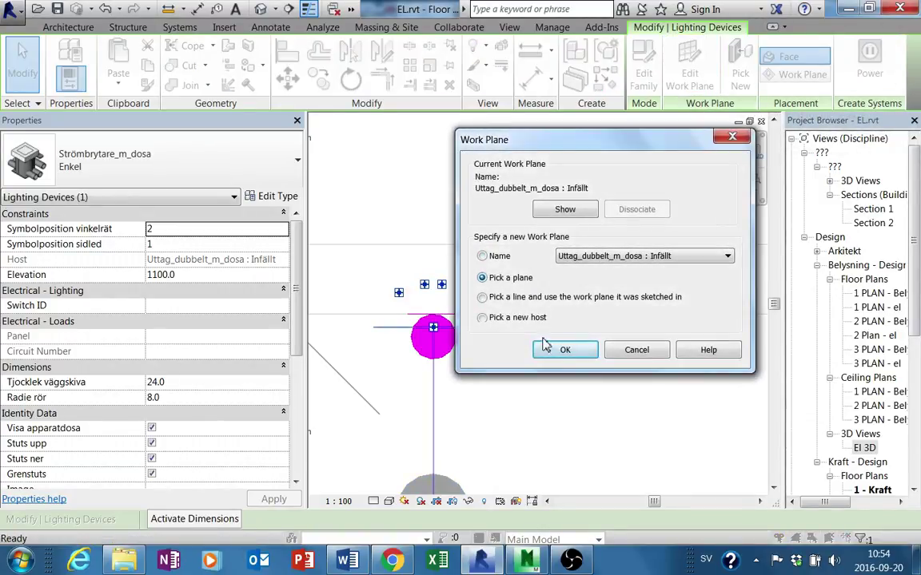
{"action": "left_click", "coordinate": [564, 349]}
{"action": "left_click", "coordinate": [600, 394]}
{"action": "key", "text": "Escape"}
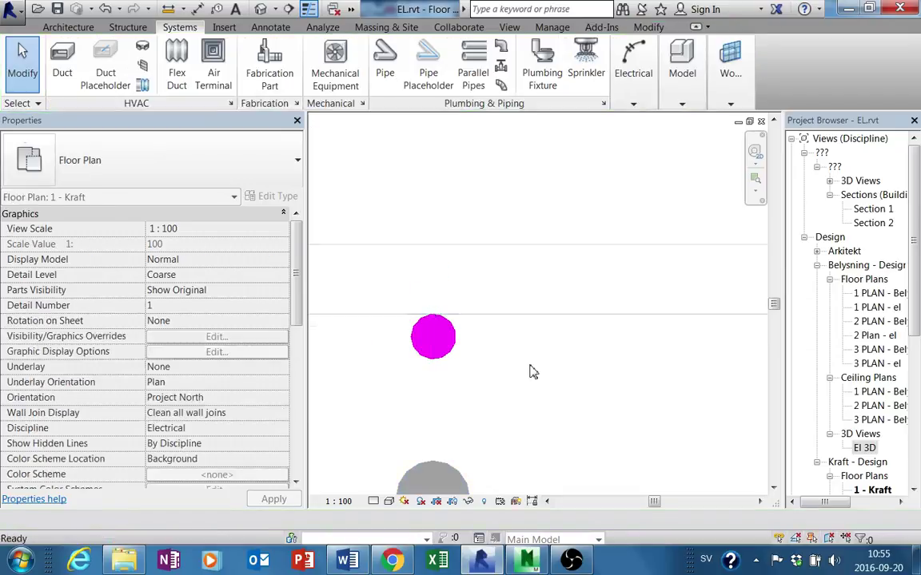
{"action": "scroll", "coordinate": [533, 372], "scroll_direction": "down", "scroll_amount": 2}
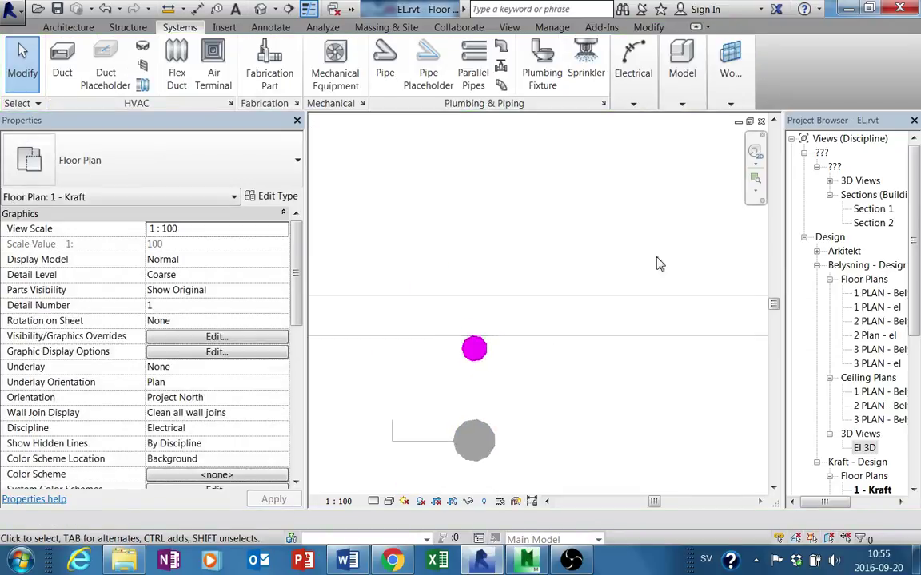
Step: In Section 2, stretch the vertical conduit's top end up toward the fitting
{"action": "double_click", "coordinate": [872, 224]}
{"action": "scroll", "coordinate": [486, 436], "scroll_direction": "up", "scroll_amount": 3}
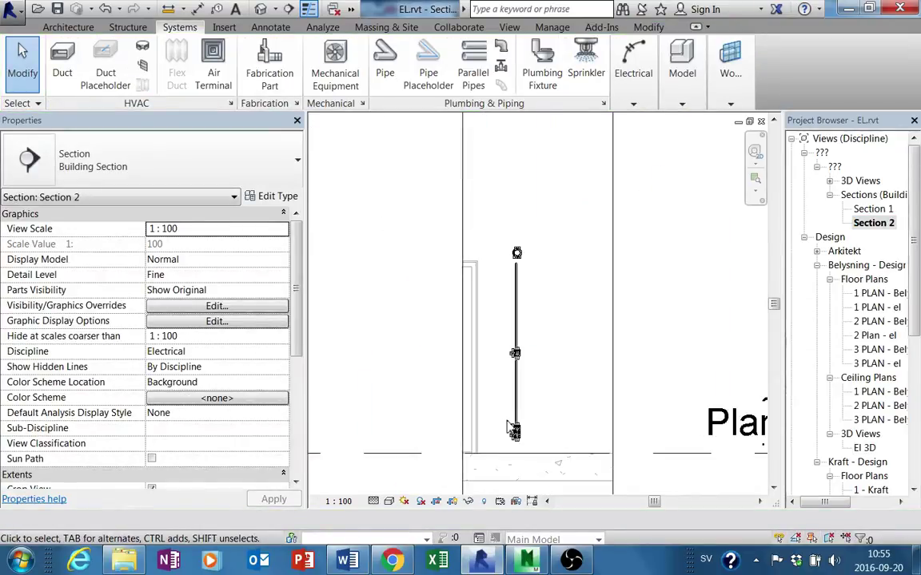
{"action": "scroll", "coordinate": [504, 320], "scroll_direction": "up", "scroll_amount": 2}
{"action": "left_click", "coordinate": [525, 233]}
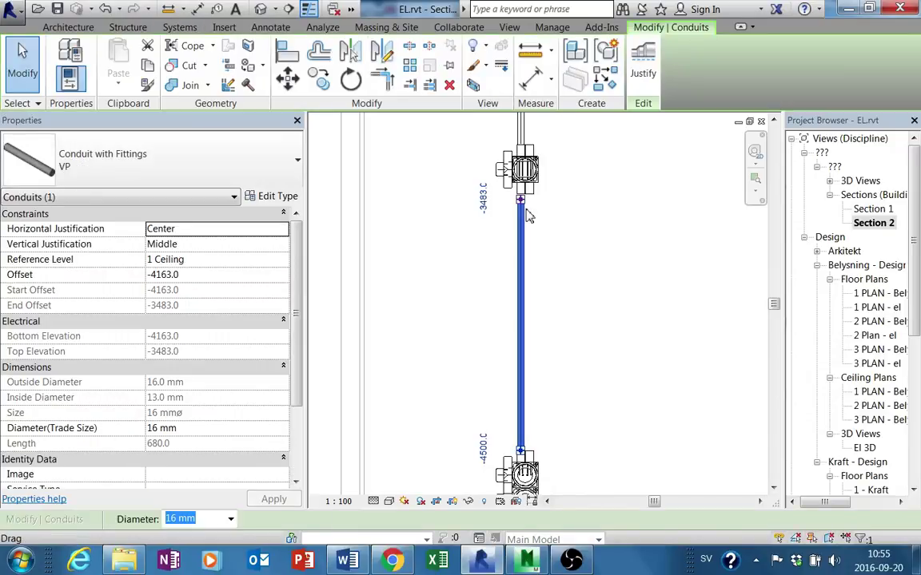
{"action": "left_click_drag", "start_coordinate": [523, 208], "coordinate": [520, 192]}
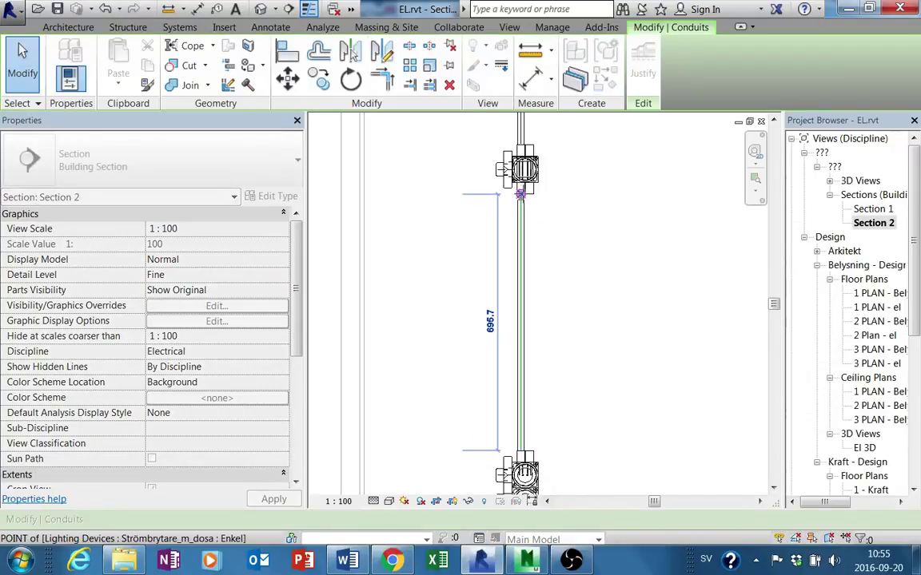
{"action": "middle_click_drag", "start_coordinate": [520, 192], "coordinate": [564, 314]}
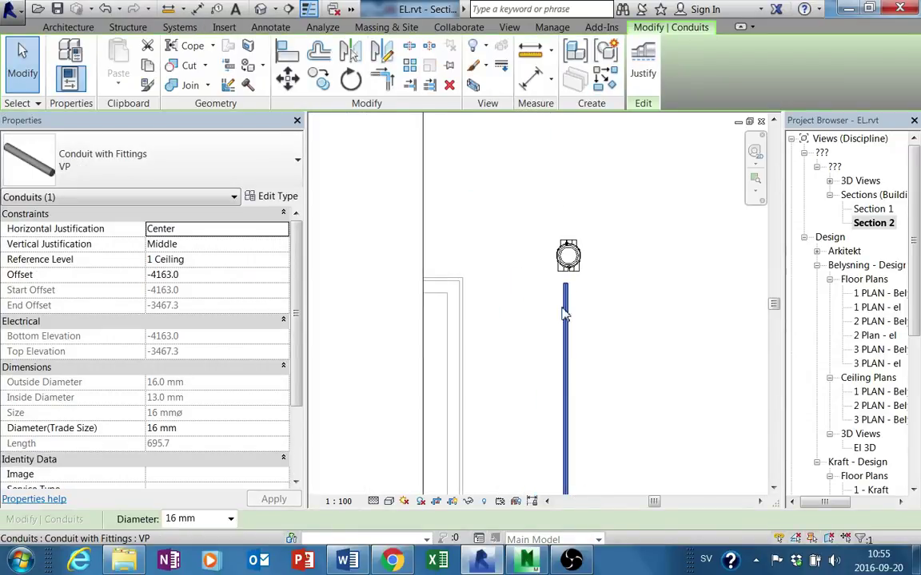
{"action": "scroll", "coordinate": [565, 293], "scroll_direction": "up", "scroll_amount": 2}
{"action": "scroll", "coordinate": [565, 281], "scroll_direction": "up", "scroll_amount": 1}
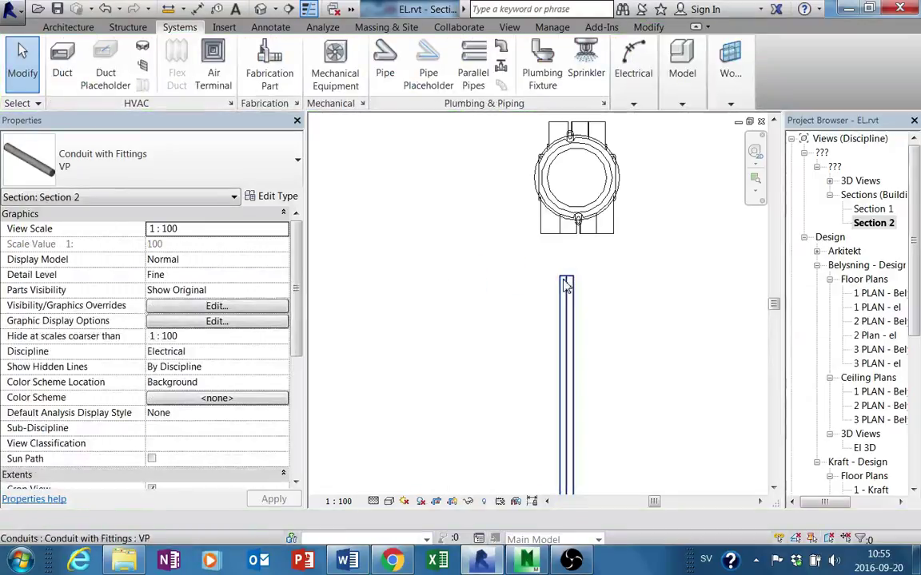
{"action": "left_click_drag", "start_coordinate": [566, 277], "coordinate": [566, 234]}
{"action": "key", "text": "Escape"}
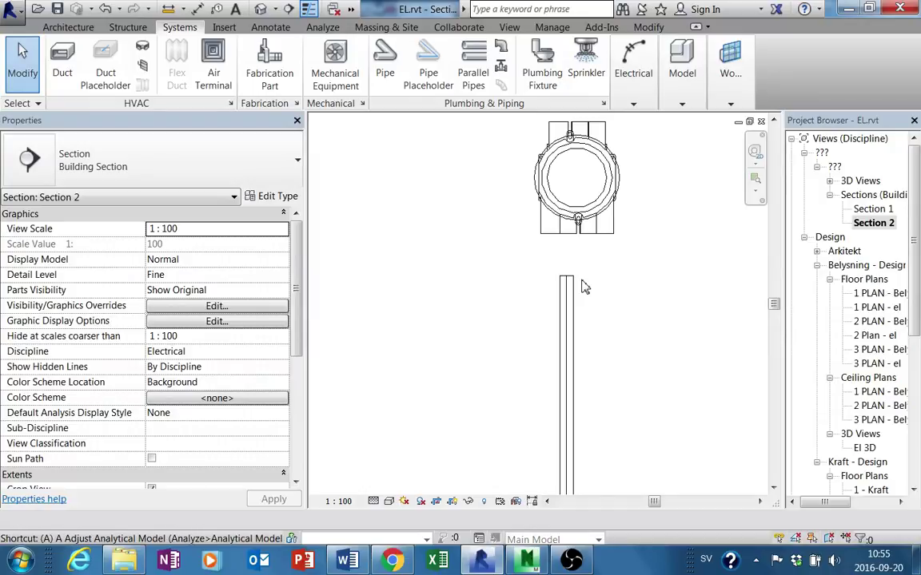
Step: Align the fitting with the conduit and join the conduit to it, now 969.4 mm long
{"action": "left_click", "coordinate": [572, 291]}
{"action": "left_click", "coordinate": [575, 232]}
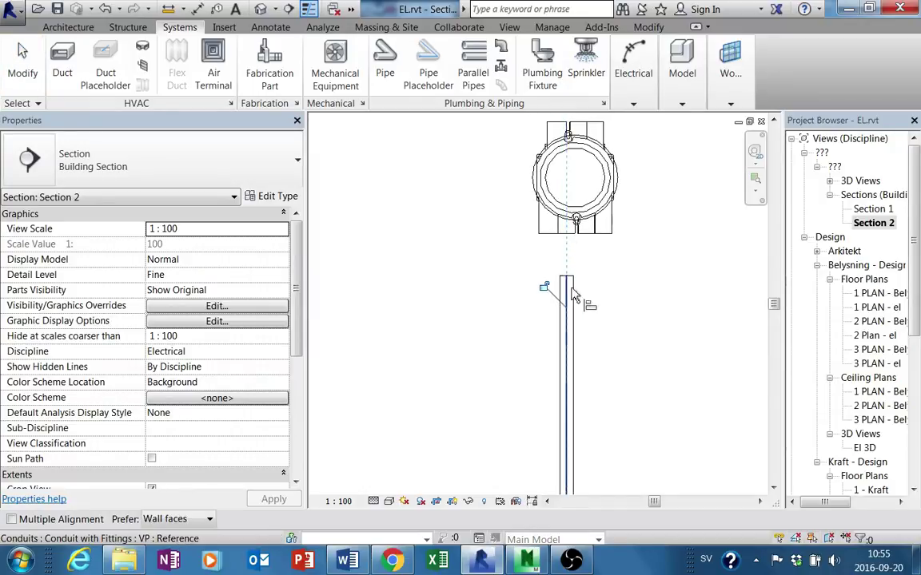
{"action": "left_click", "coordinate": [573, 297]}
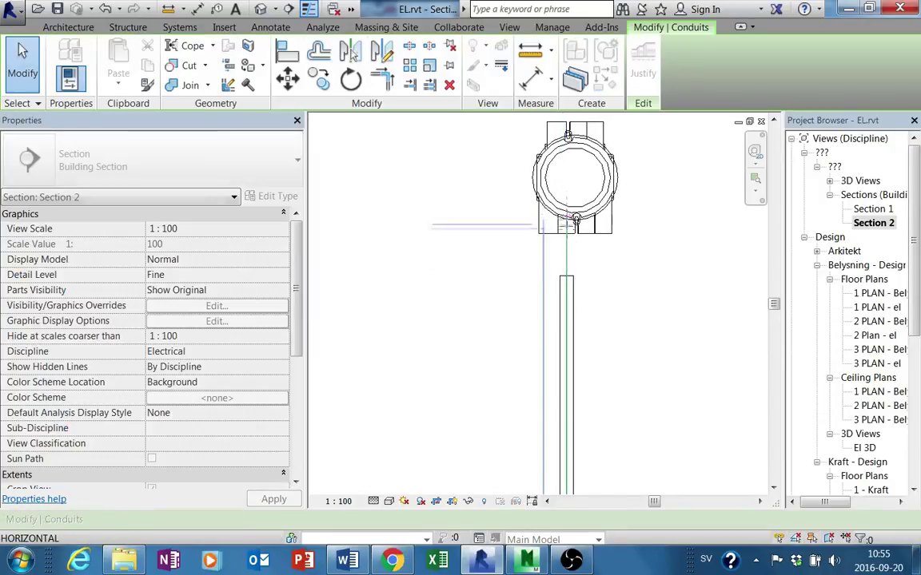
{"action": "left_click_drag", "start_coordinate": [567, 281], "coordinate": [568, 232]}
{"action": "scroll", "coordinate": [575, 342], "scroll_direction": "down", "scroll_amount": 2}
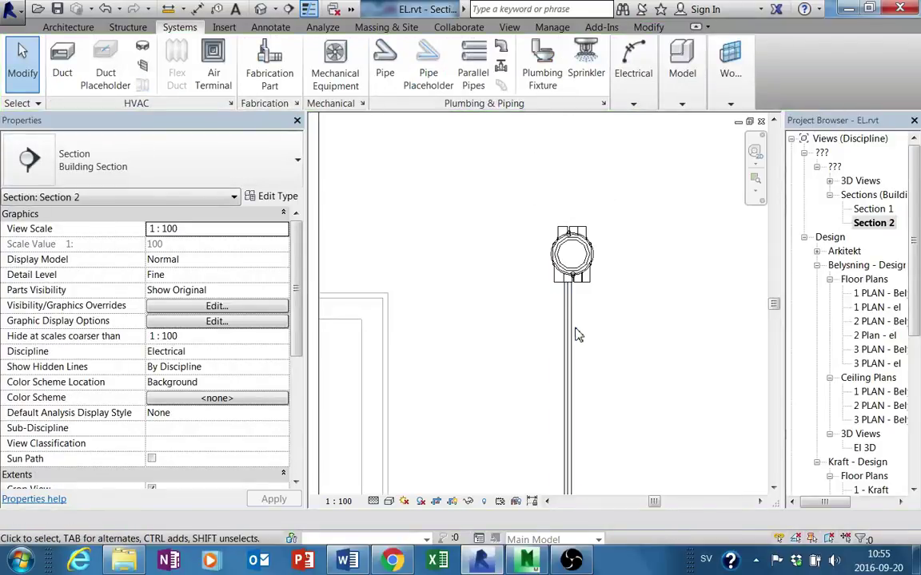
{"action": "scroll", "coordinate": [578, 333], "scroll_direction": "down", "scroll_amount": 2}
{"action": "middle_click_drag", "start_coordinate": [602, 322], "coordinate": [579, 310]}
{"action": "left_click", "coordinate": [562, 331]}
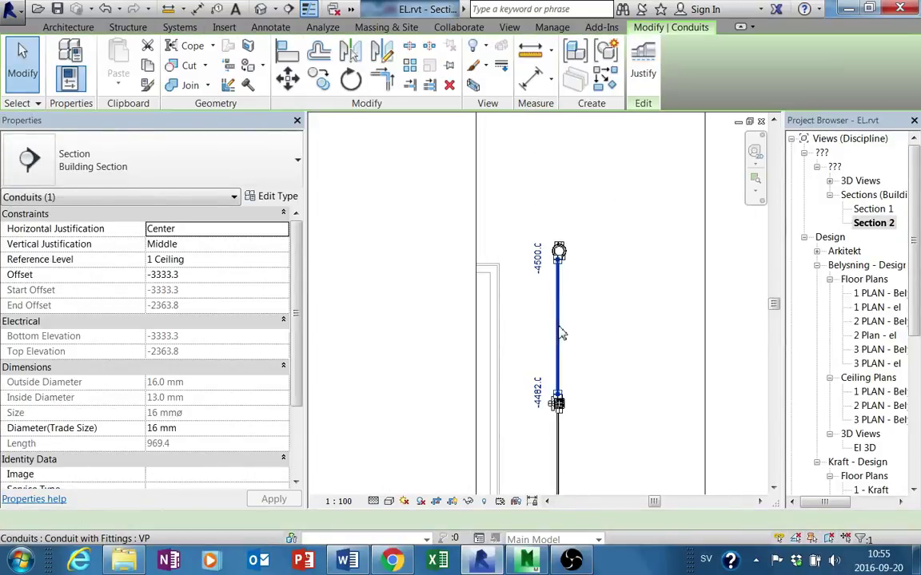
Step: Draw a new 16 mm conduit up from the round junction box, bending horizontal at 407.2 mm offset
{"action": "key", "text": "c"}
{"action": "key", "text": "s"}
{"action": "scroll", "coordinate": [562, 312], "scroll_direction": "up", "scroll_amount": 1}
{"action": "scroll", "coordinate": [559, 222], "scroll_direction": "up", "scroll_amount": 2}
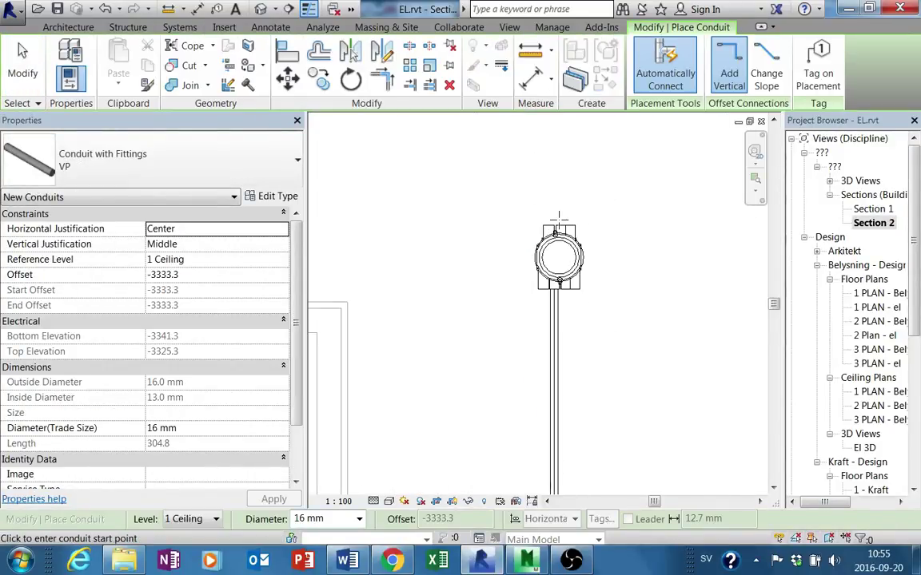
{"action": "scroll", "coordinate": [551, 218], "scroll_direction": "up", "scroll_amount": 1}
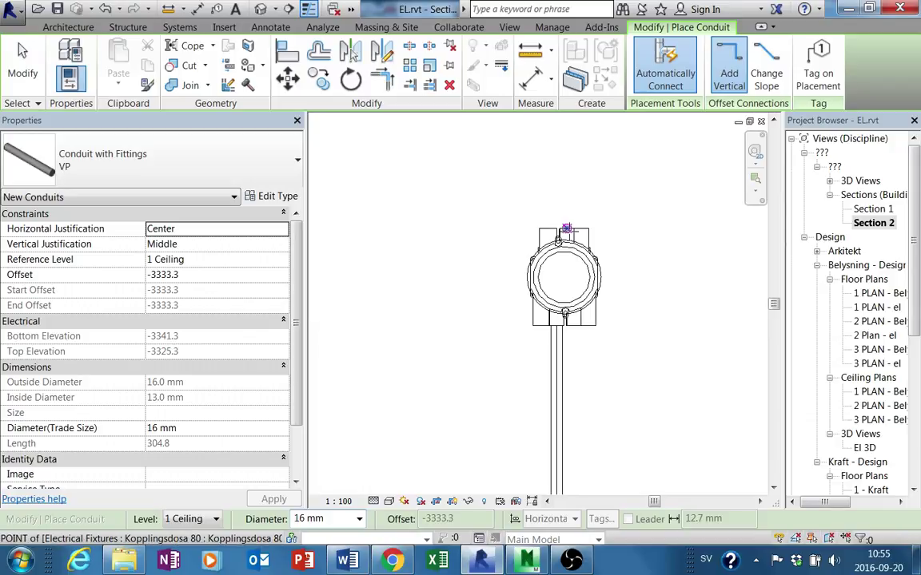
{"action": "left_click", "coordinate": [567, 230]}
{"action": "mouse_move", "coordinate": [567, 239]}
{"action": "middle_mouse_down"}
{"action": "mouse_move", "coordinate": [581, 391]}
{"action": "mouse_move", "coordinate": [578, 305]}
{"action": "middle_mouse_up"}
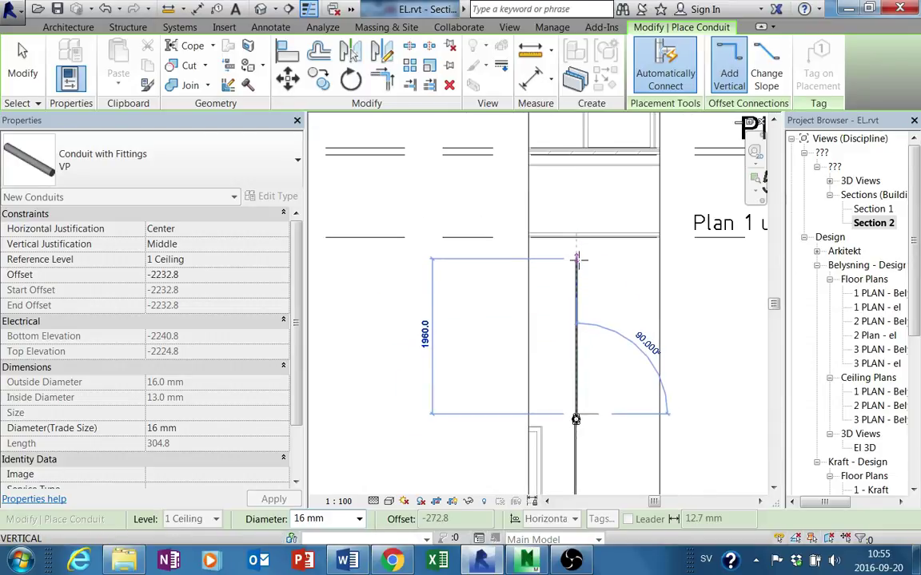
{"action": "left_click", "coordinate": [576, 207]}
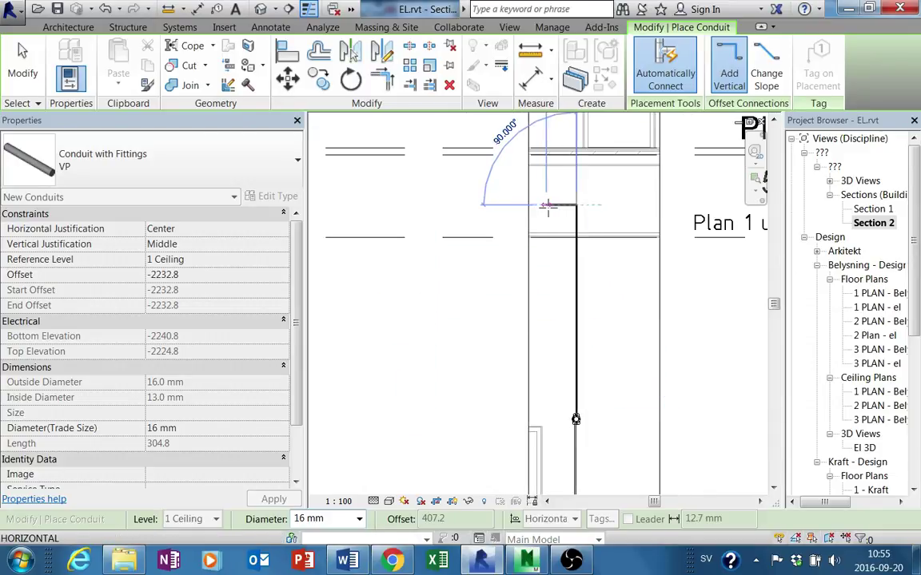
{"action": "key", "text": "Escape"}
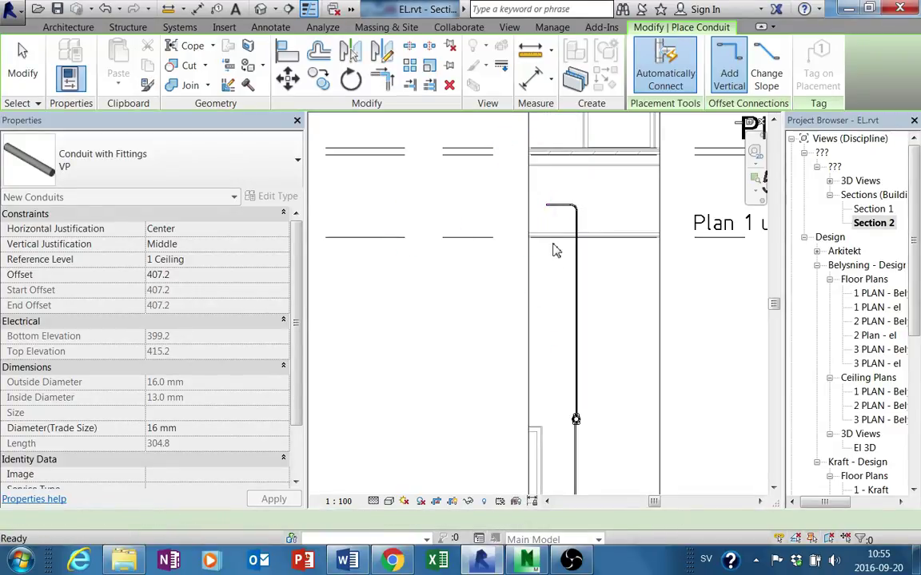
{"action": "key", "text": "Escape"}
{"action": "scroll", "coordinate": [569, 314], "scroll_direction": "down", "scroll_amount": 2}
{"action": "scroll", "coordinate": [538, 342], "scroll_direction": "down", "scroll_amount": 1}
Step: Drag the Section 2 crop region's right and left edges outward to include gridlines 3, 4 and 5
{"action": "scroll", "coordinate": [512, 336], "scroll_direction": "down", "scroll_amount": 1}
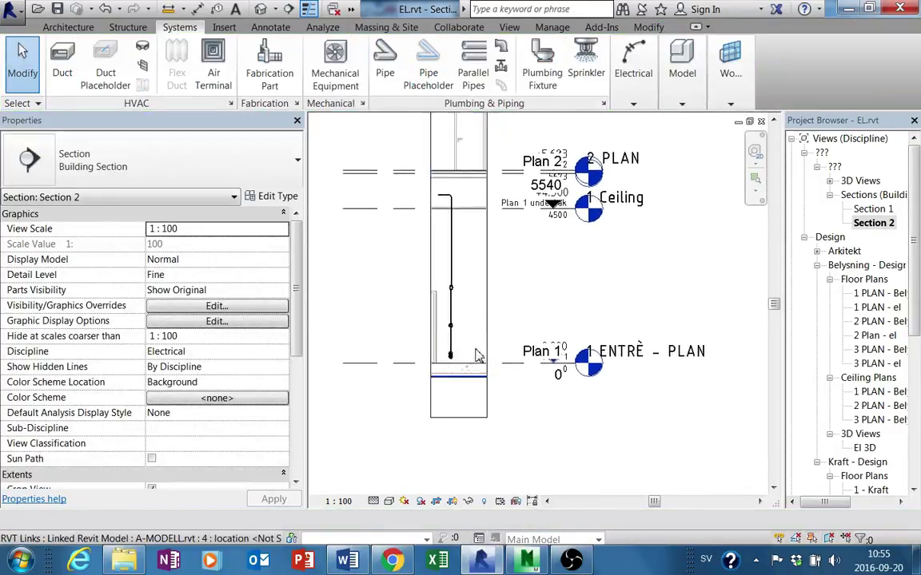
{"action": "scroll", "coordinate": [480, 318], "scroll_direction": "down", "scroll_amount": 1}
{"action": "left_click", "coordinate": [484, 314]}
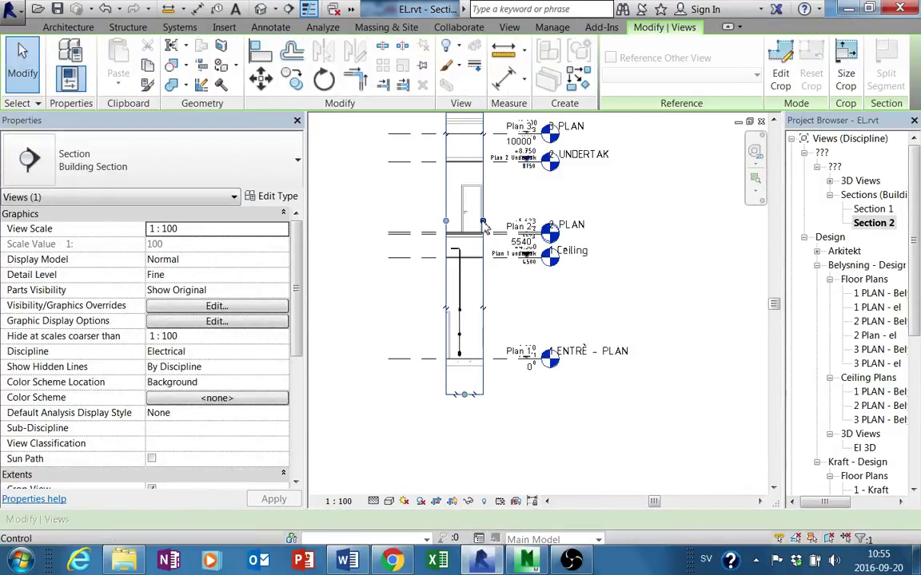
{"action": "left_click_drag", "start_coordinate": [482, 221], "coordinate": [749, 221]}
{"action": "middle_click_drag", "start_coordinate": [732, 227], "coordinate": [572, 298]}
{"action": "scroll", "coordinate": [551, 296], "scroll_direction": "down", "scroll_amount": 2}
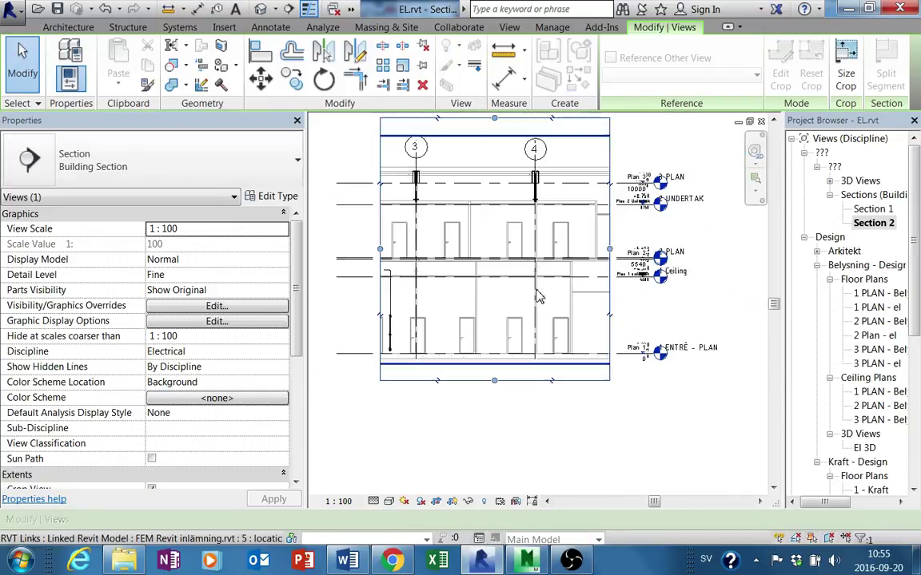
{"action": "left_click_drag", "start_coordinate": [674, 246], "coordinate": [655, 248]}
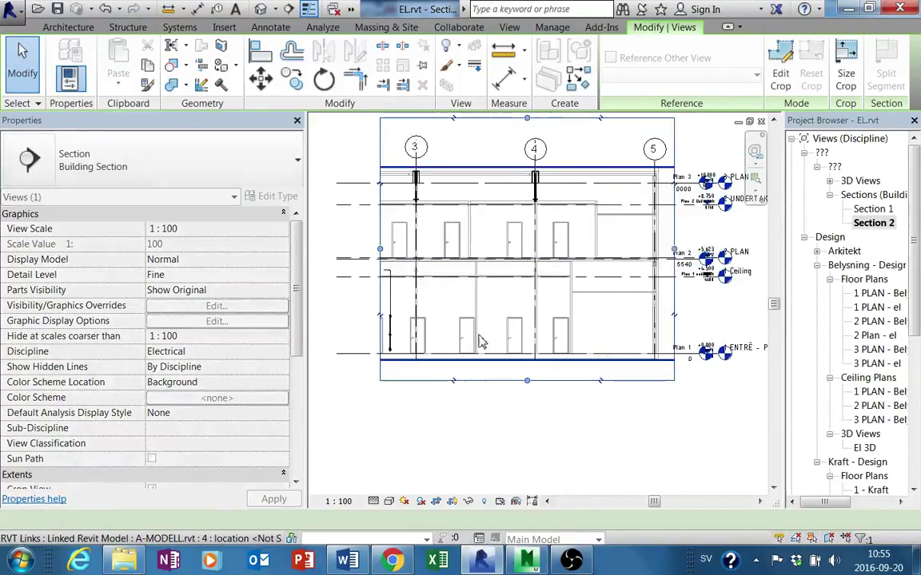
{"action": "left_click_drag", "start_coordinate": [382, 254], "coordinate": [338, 255]}
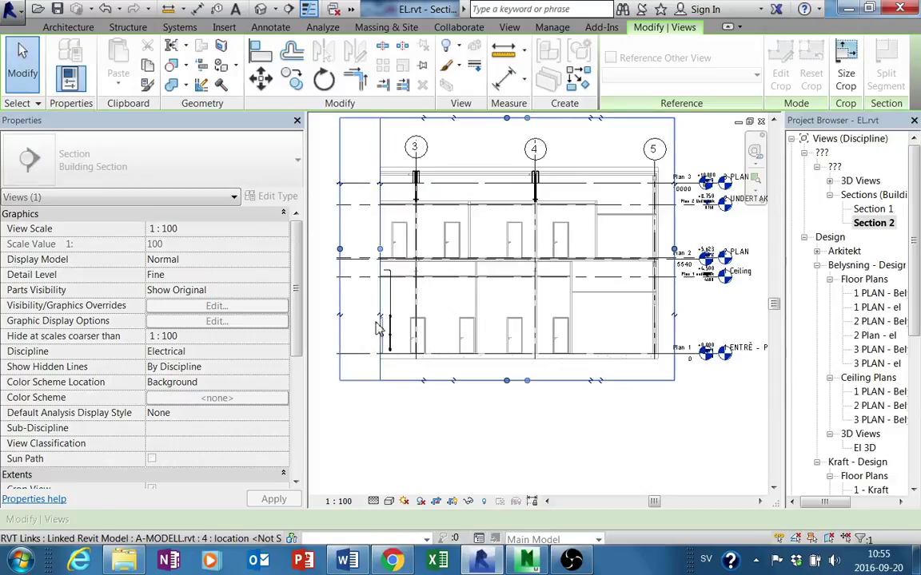
{"action": "scroll", "coordinate": [382, 375], "scroll_direction": "up", "scroll_amount": 1}
{"action": "left_click", "coordinate": [387, 372]}
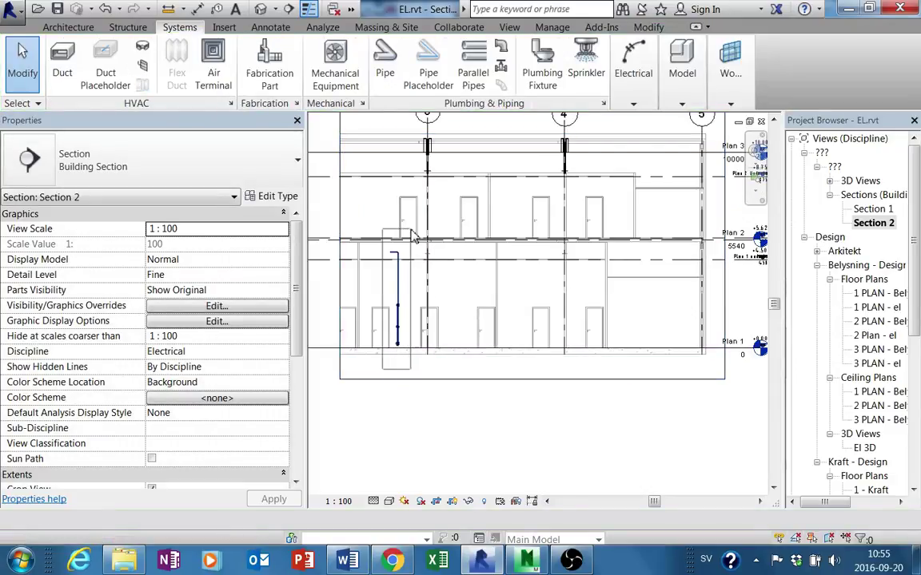
{"action": "left_click_drag", "start_coordinate": [412, 236], "coordinate": [401, 346]}
Step: Copy the conduit-and-box assembly to three more positions along the wall
{"action": "scroll", "coordinate": [399, 356], "scroll_direction": "up", "scroll_amount": 2}
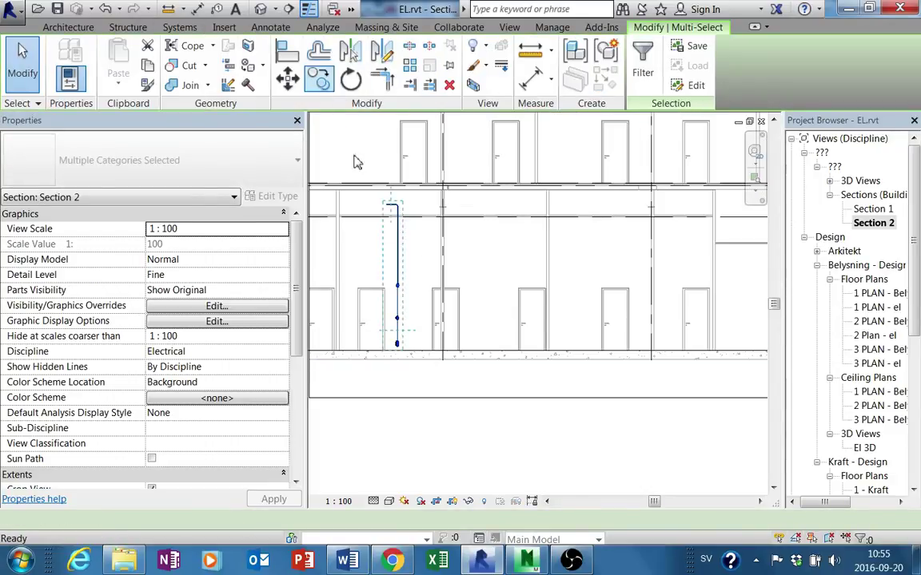
{"action": "key", "text": "m"}
{"action": "key", "text": "v"}
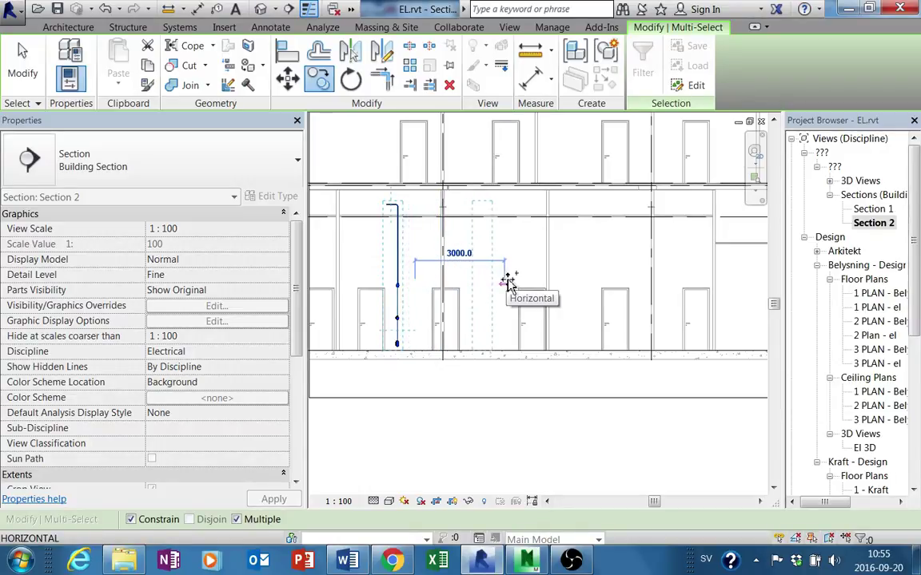
{"action": "left_click", "coordinate": [514, 272]}
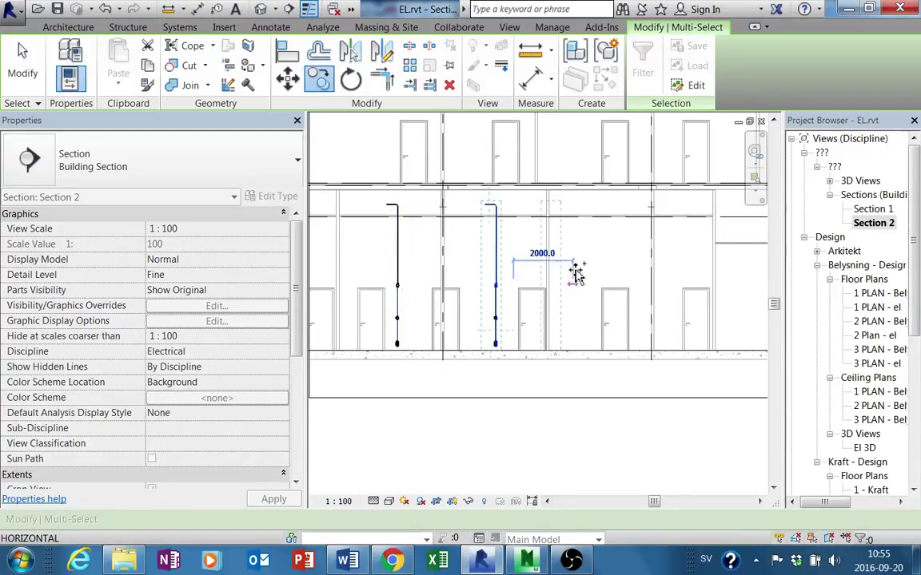
{"action": "left_click", "coordinate": [610, 265]}
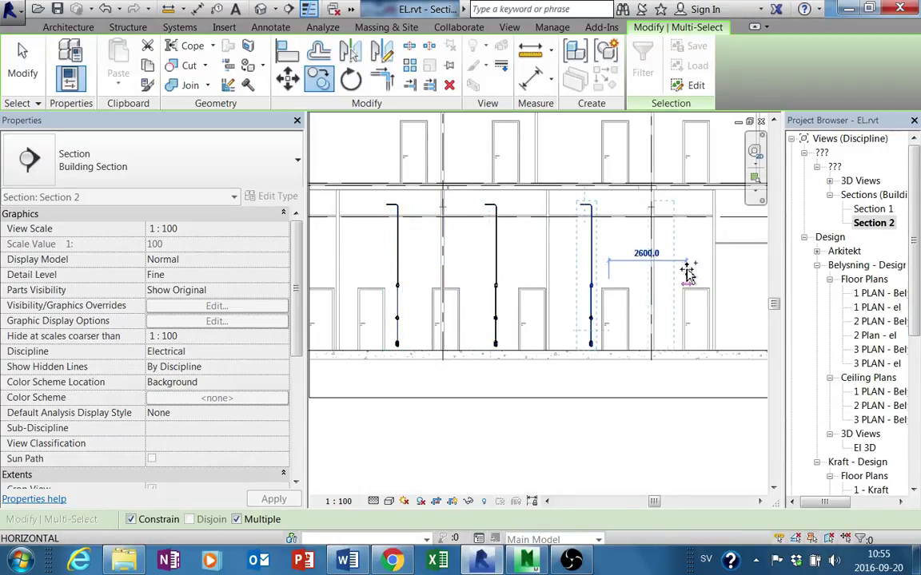
{"action": "left_click", "coordinate": [694, 272]}
{"action": "key", "text": "Escape"}
{"action": "key", "text": "Escape"}
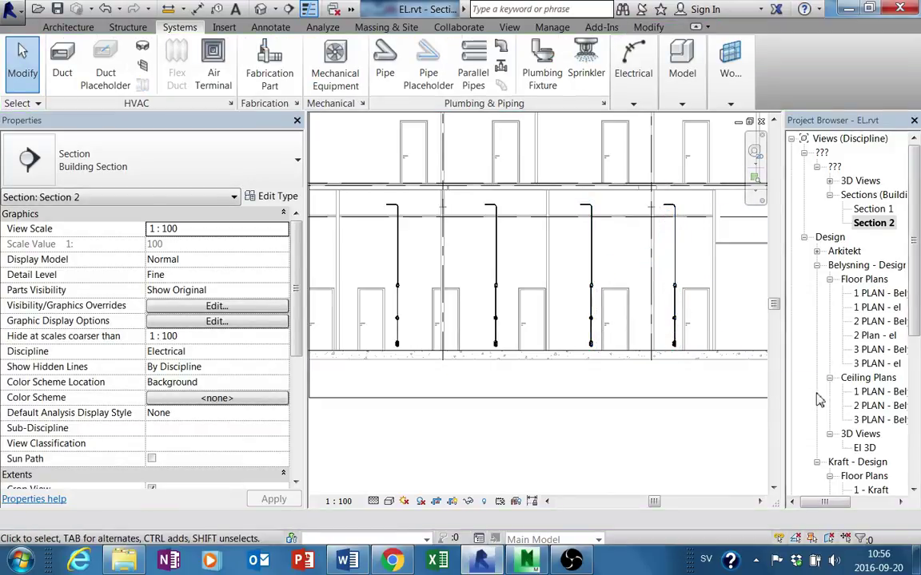
Step: Orbit and zoom El 3D to the Elcentral: Central panel and select it
{"action": "double_click", "coordinate": [864, 447]}
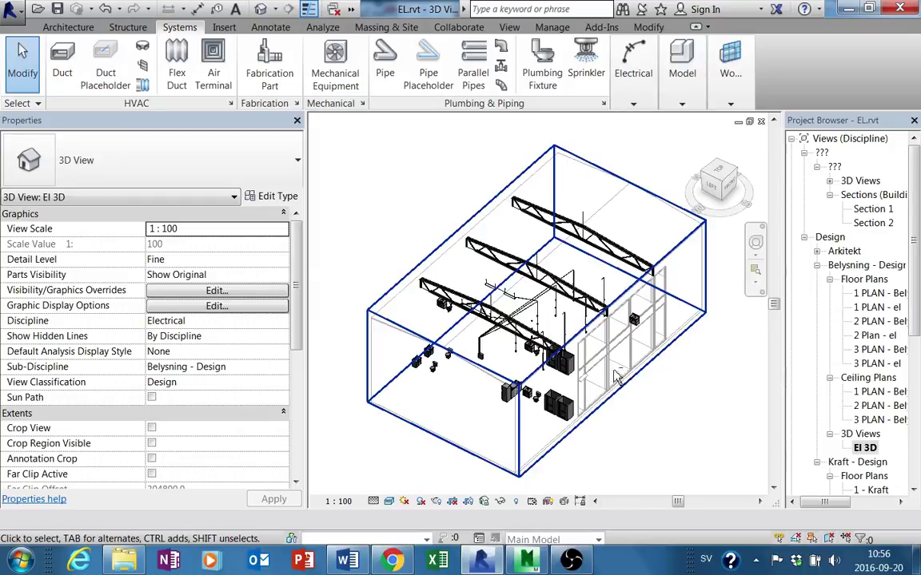
{"action": "mouse_move", "coordinate": [577, 380]}
{"action": "middle_mouse_down", "text": "shift"}
{"action": "mouse_move", "coordinate": [604, 289]}
{"action": "mouse_move", "coordinate": [477, 406]}
{"action": "middle_mouse_up", "text": "shift"}
{"action": "scroll", "coordinate": [476, 406], "scroll_direction": "up", "scroll_amount": 3}
{"action": "scroll", "coordinate": [477, 406], "scroll_direction": "up", "scroll_amount": 3}
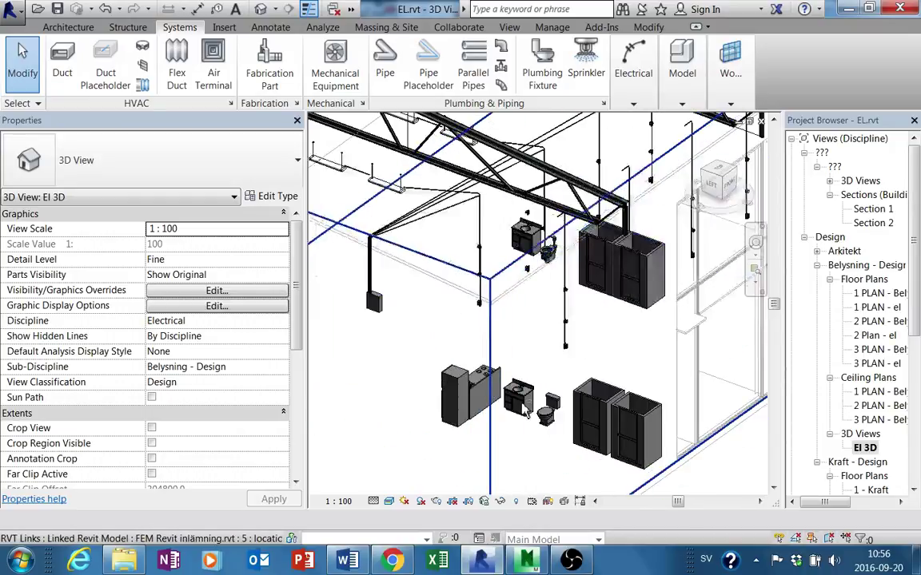
{"action": "scroll", "coordinate": [476, 406], "scroll_direction": "up", "scroll_amount": 3}
{"action": "scroll", "coordinate": [476, 406], "scroll_direction": "down", "scroll_amount": 5}
{"action": "middle_click_drag", "start_coordinate": [477, 406], "coordinate": [649, 465], "text": "shift"}
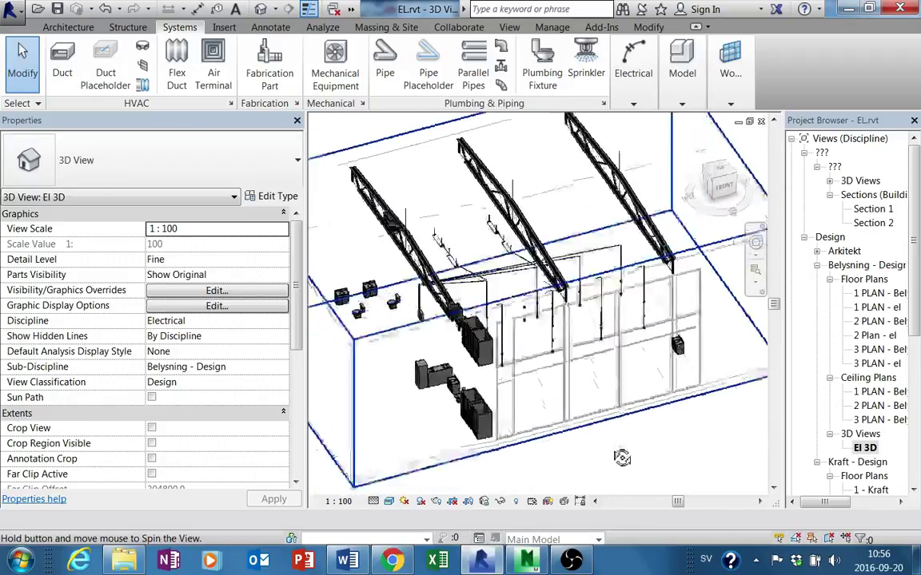
{"action": "scroll", "coordinate": [461, 367], "scroll_direction": "up", "scroll_amount": 3}
{"action": "scroll", "coordinate": [461, 368], "scroll_direction": "up", "scroll_amount": 3}
{"action": "scroll", "coordinate": [464, 376], "scroll_direction": "up", "scroll_amount": 3}
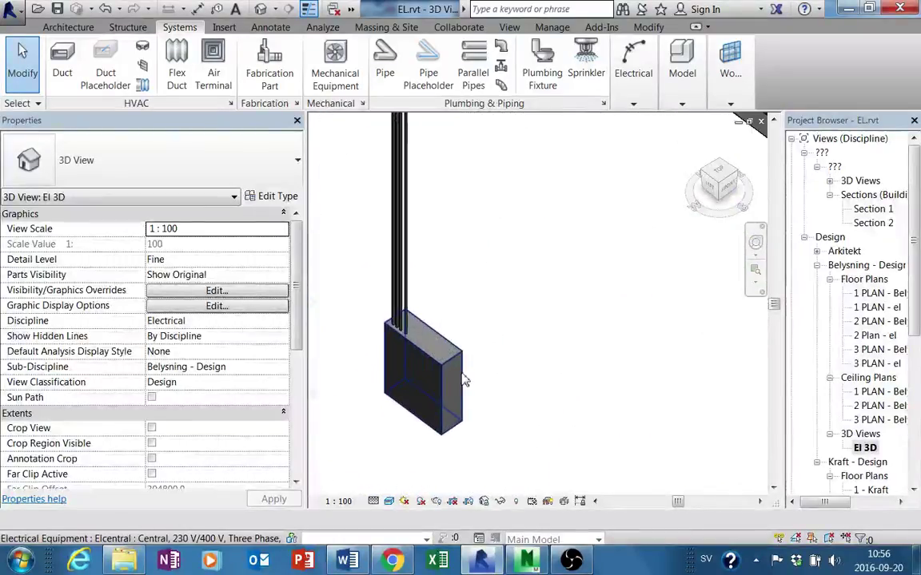
{"action": "left_click", "coordinate": [461, 361]}
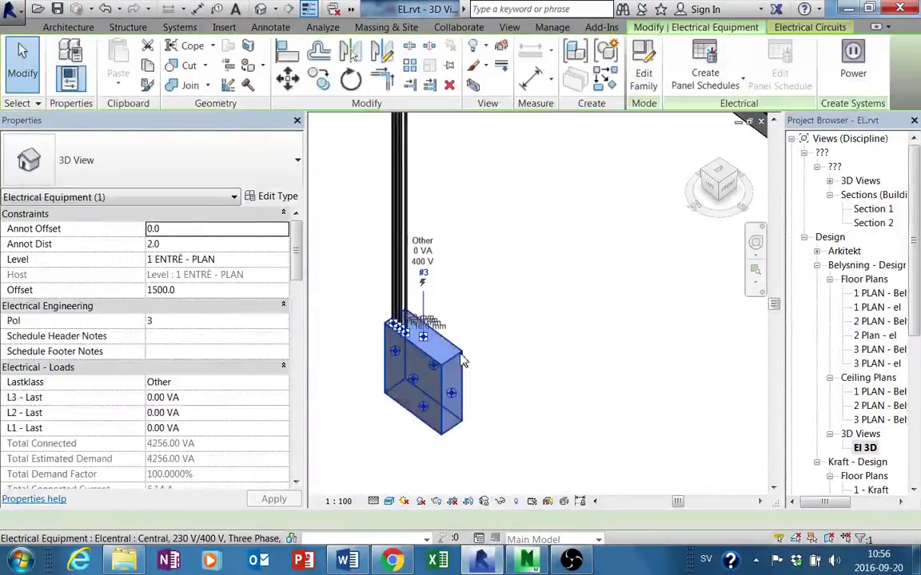
Step: Open the Elcentral panel family and start a new extrusion on a picked work plane
{"action": "left_click", "coordinate": [651, 85]}
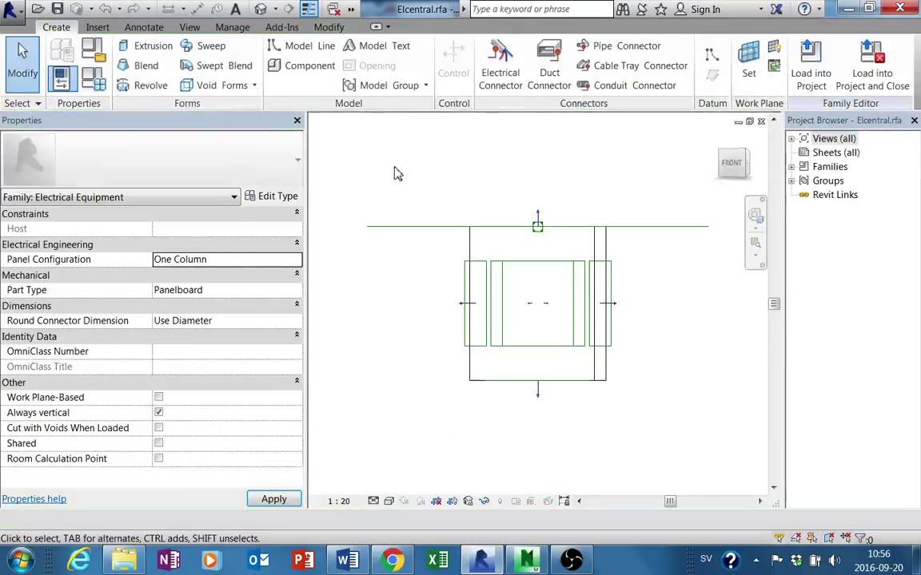
{"action": "left_click_drag", "start_coordinate": [731, 163], "coordinate": [726, 209]}
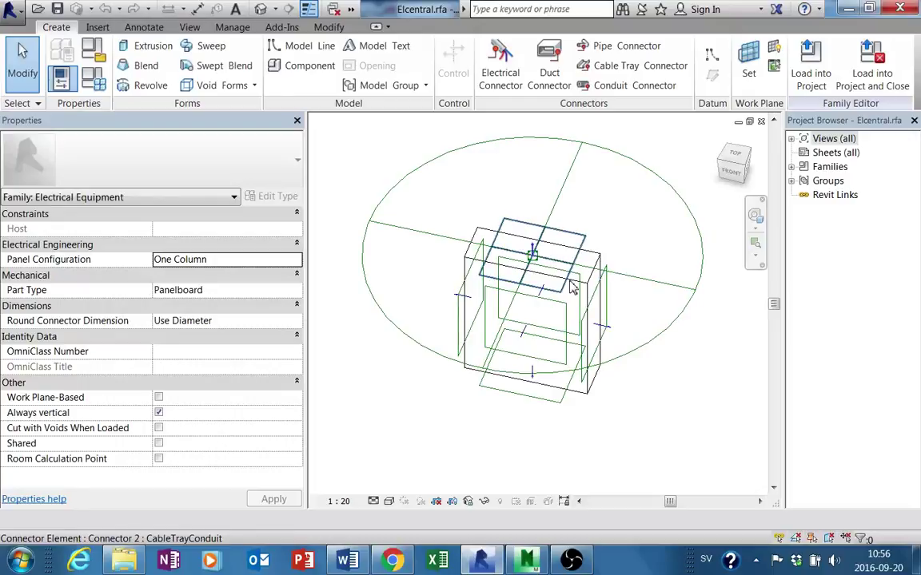
{"action": "left_click", "coordinate": [148, 48]}
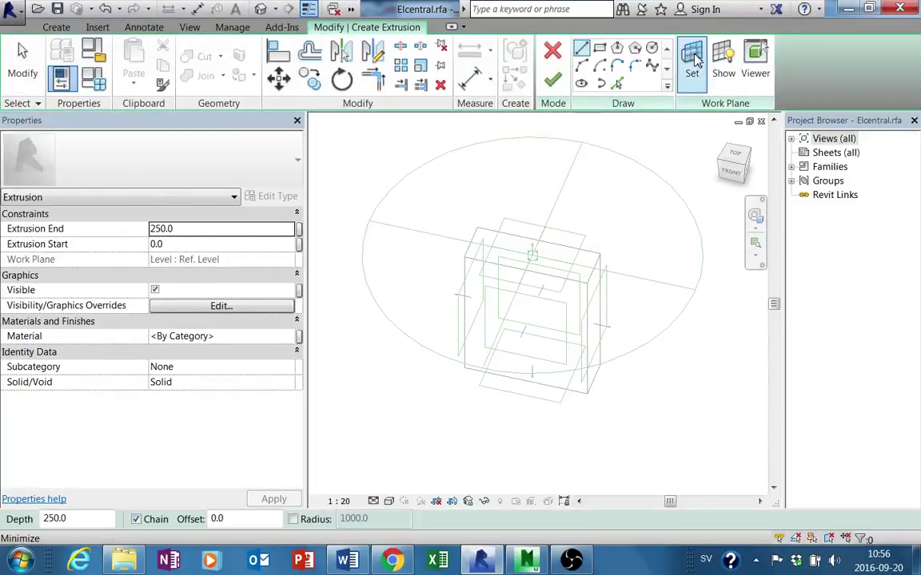
{"action": "left_click", "coordinate": [693, 61]}
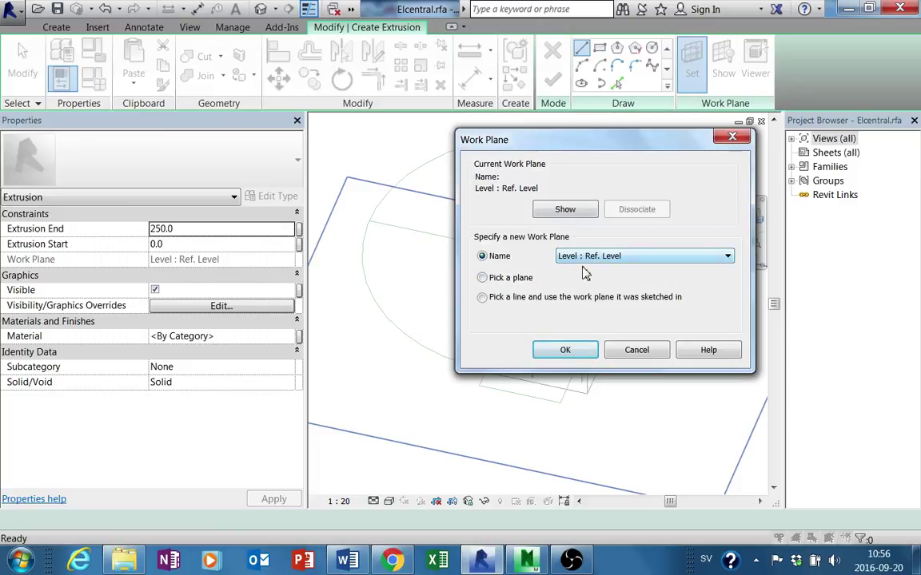
{"action": "left_click", "coordinate": [591, 354]}
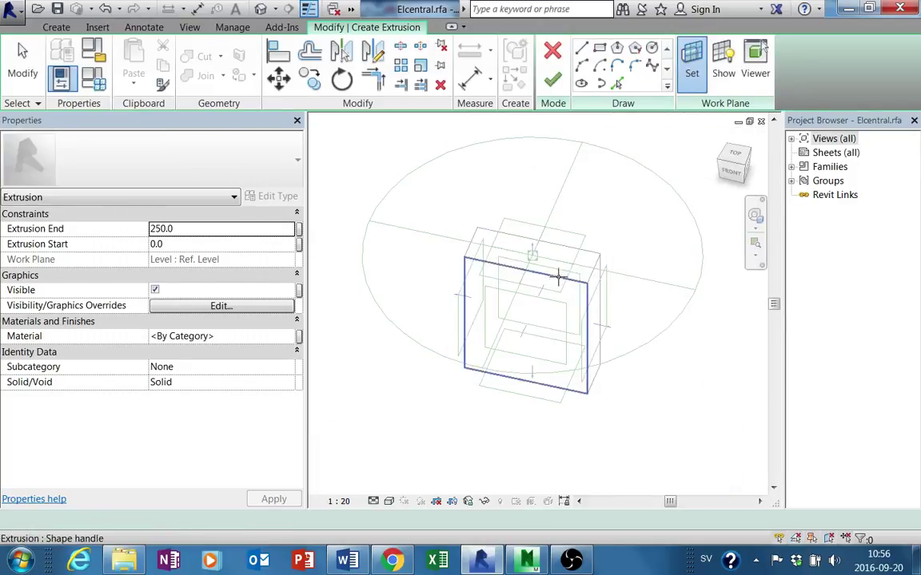
{"action": "left_click", "coordinate": [584, 260]}
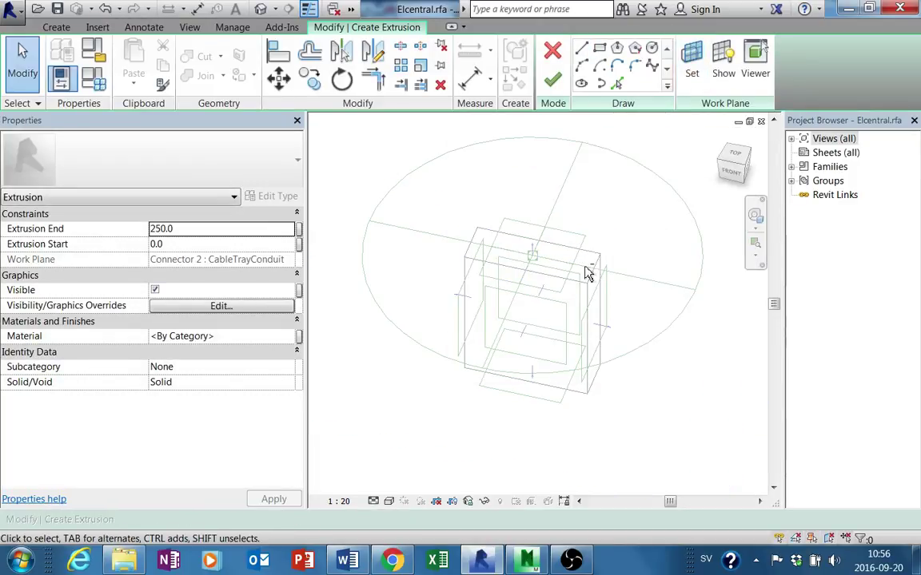
Step: Reset the extrusion's work plane to the panel box's top face for rectangle sketching
{"action": "left_click", "coordinate": [600, 48]}
{"action": "scroll", "coordinate": [490, 260], "scroll_direction": "up", "scroll_amount": 5}
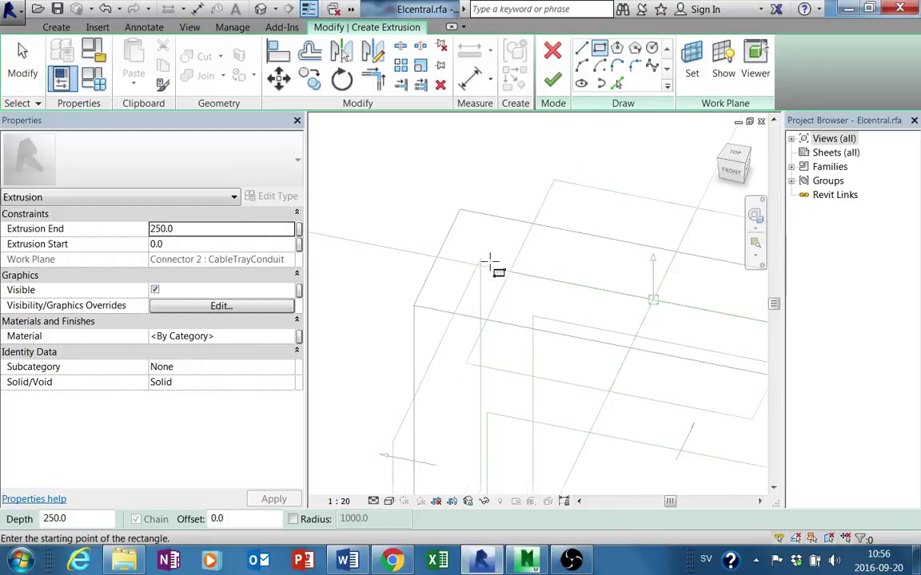
{"action": "scroll", "coordinate": [471, 264], "scroll_direction": "up", "scroll_amount": 3}
{"action": "scroll", "coordinate": [474, 269], "scroll_direction": "down", "scroll_amount": 4}
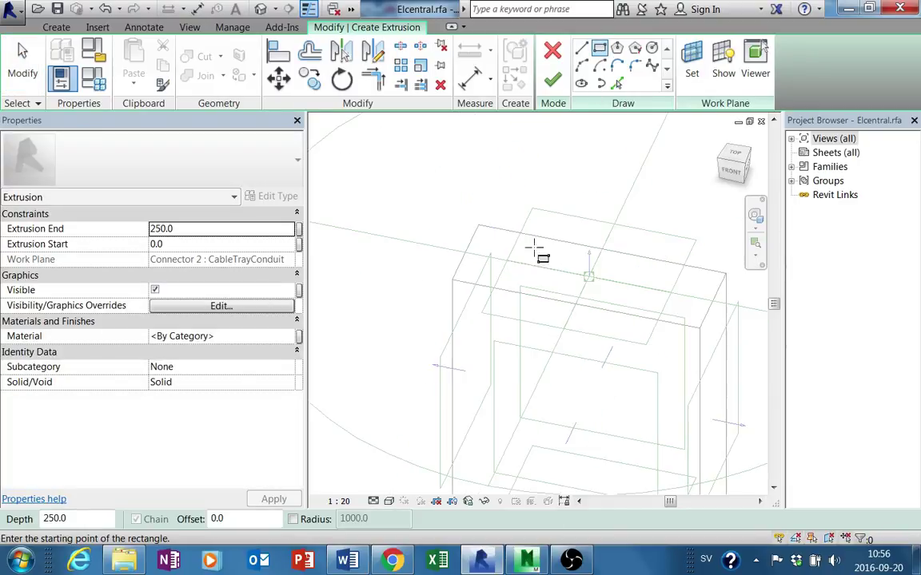
{"action": "left_click", "coordinate": [719, 73]}
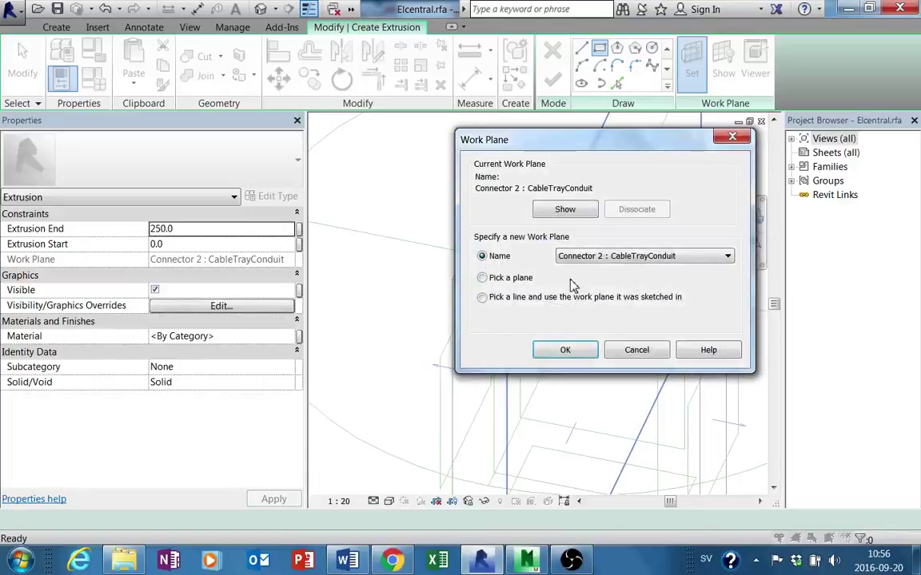
{"action": "left_click", "coordinate": [566, 349]}
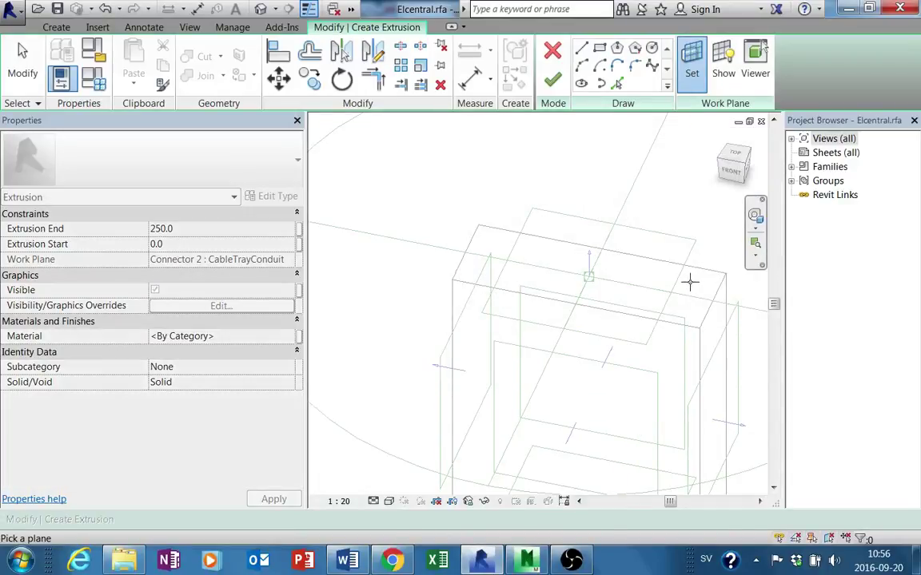
{"action": "left_click", "coordinate": [703, 270]}
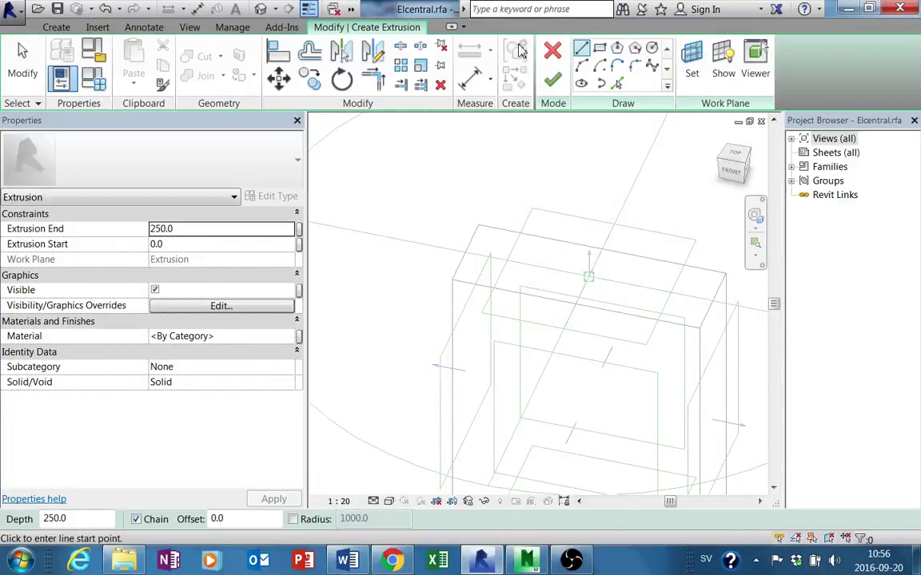
{"action": "left_click", "coordinate": [599, 48]}
{"action": "scroll", "coordinate": [489, 263], "scroll_direction": "up", "scroll_amount": 2}
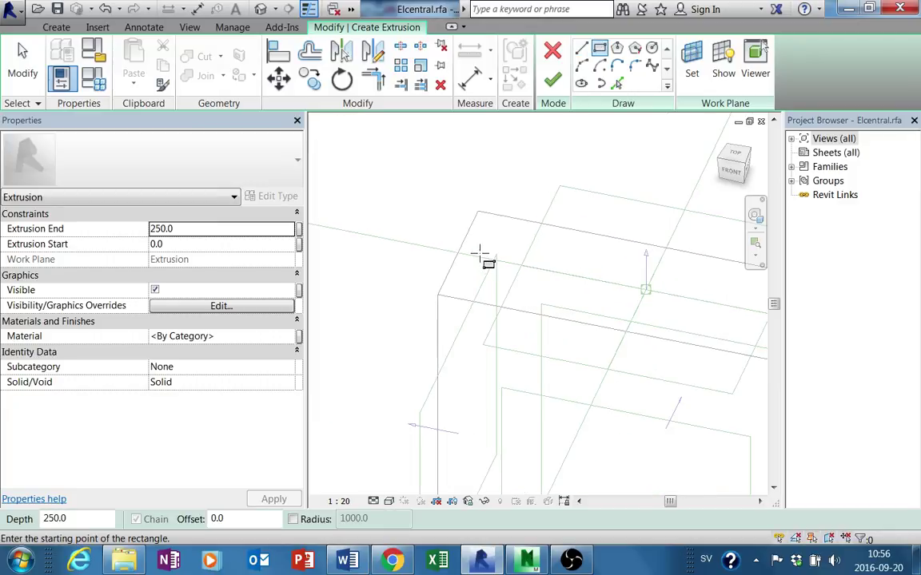
Step: Draw a small rectangle on the top face with a 25.0 short side and select it
{"action": "left_click", "coordinate": [489, 269]}
{"action": "key", "text": "Escape"}
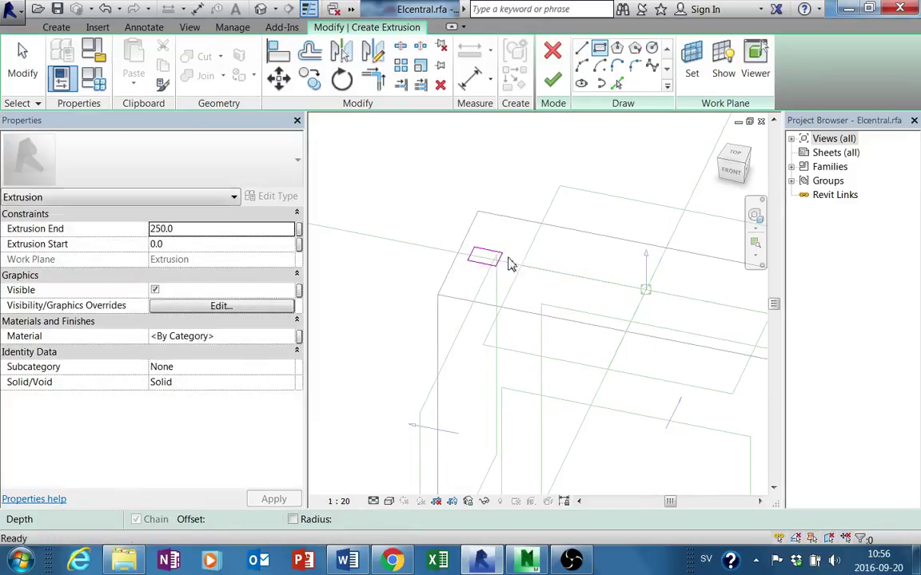
{"action": "key", "text": "Escape"}
{"action": "left_click", "coordinate": [500, 269]}
{"action": "scroll", "coordinate": [504, 275], "scroll_direction": "up", "scroll_amount": 2}
{"action": "scroll", "coordinate": [451, 262], "scroll_direction": "up", "scroll_amount": 1}
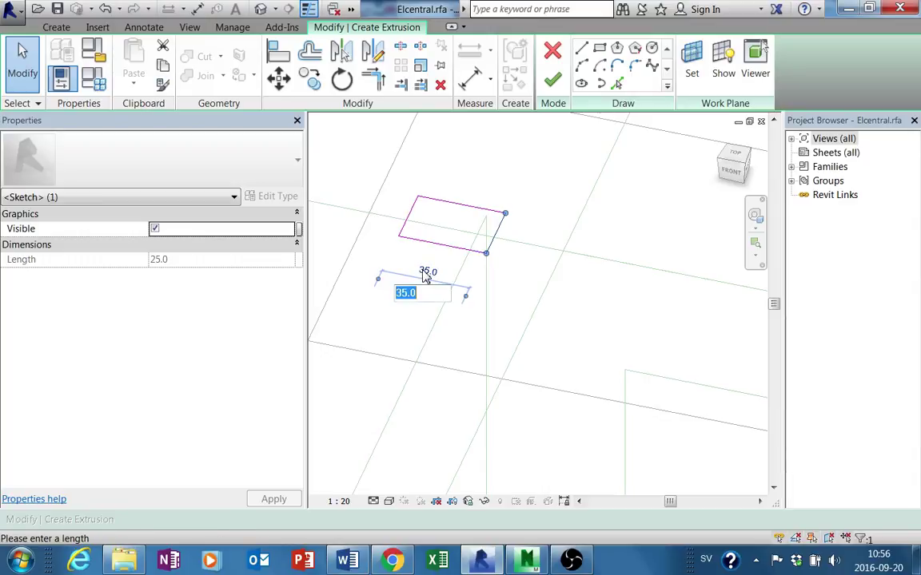
{"action": "key", "text": "Return"}
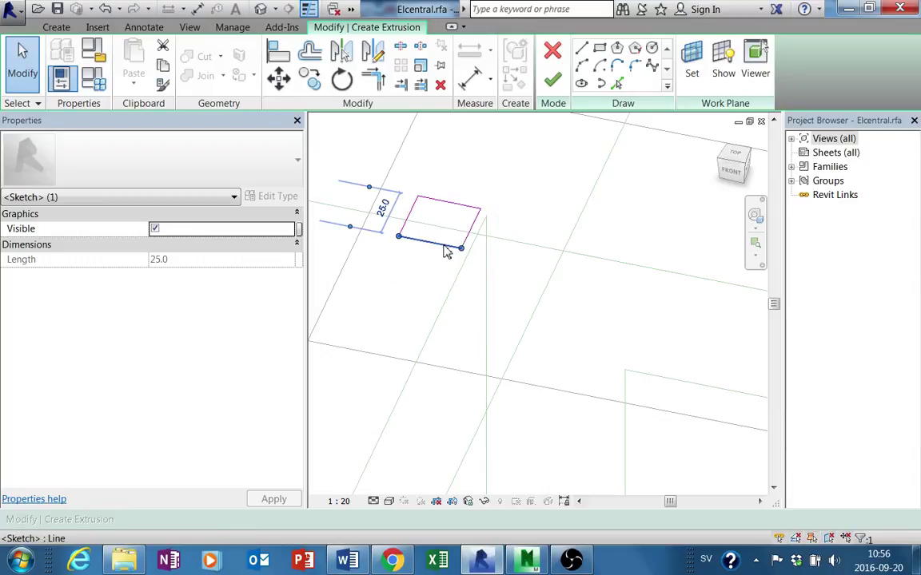
{"action": "left_click", "coordinate": [395, 273]}
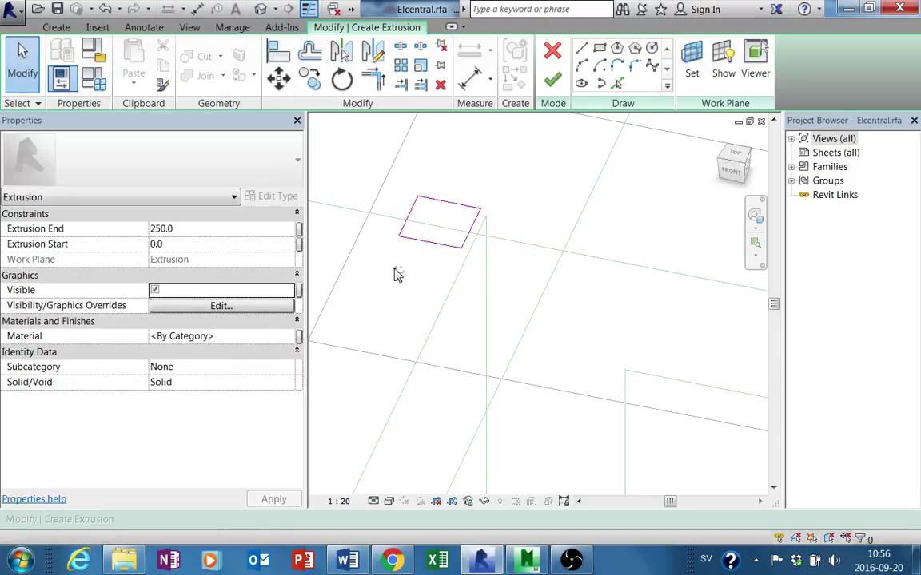
{"action": "left_click_drag", "start_coordinate": [380, 272], "coordinate": [486, 169]}
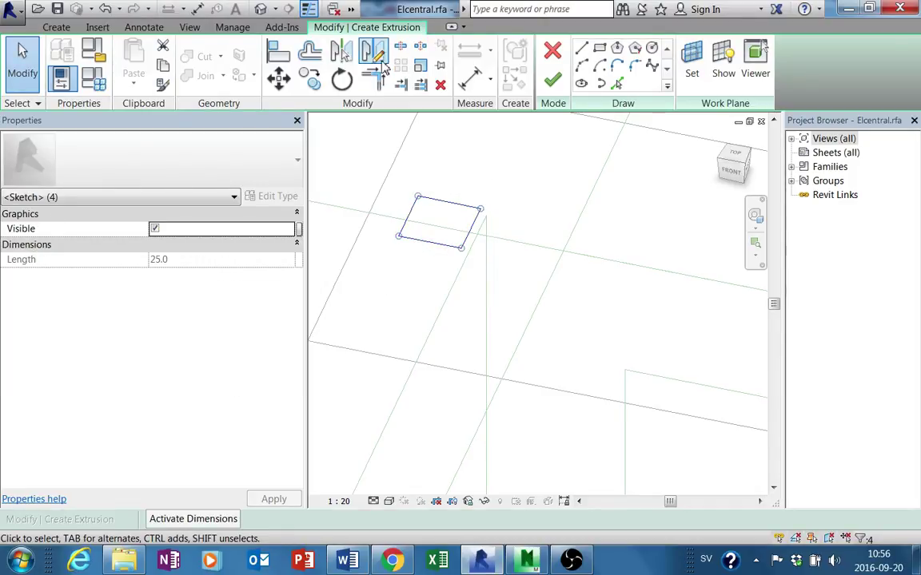
Step: Copy the rectangle into a row of six rectangles along the panel top
{"action": "left_click", "coordinate": [313, 83]}
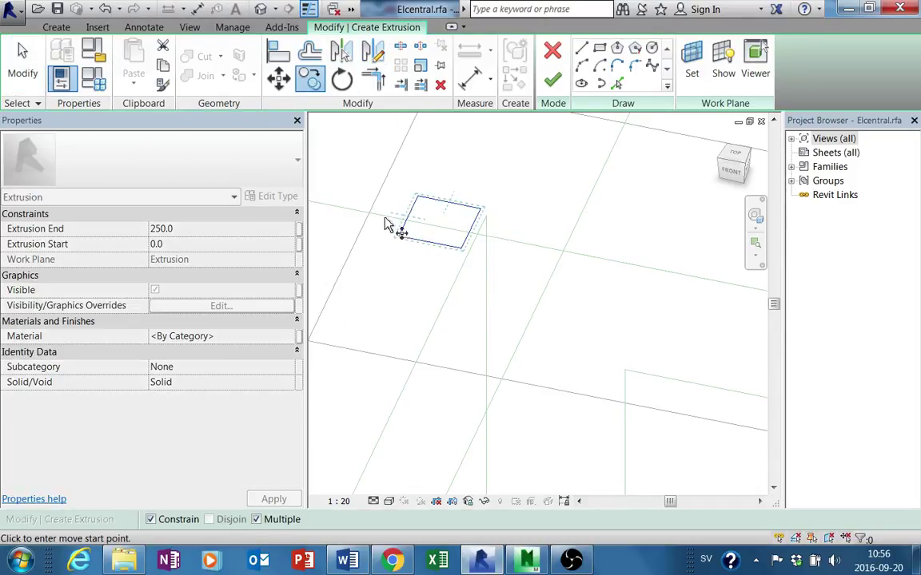
{"action": "left_click", "coordinate": [467, 241]}
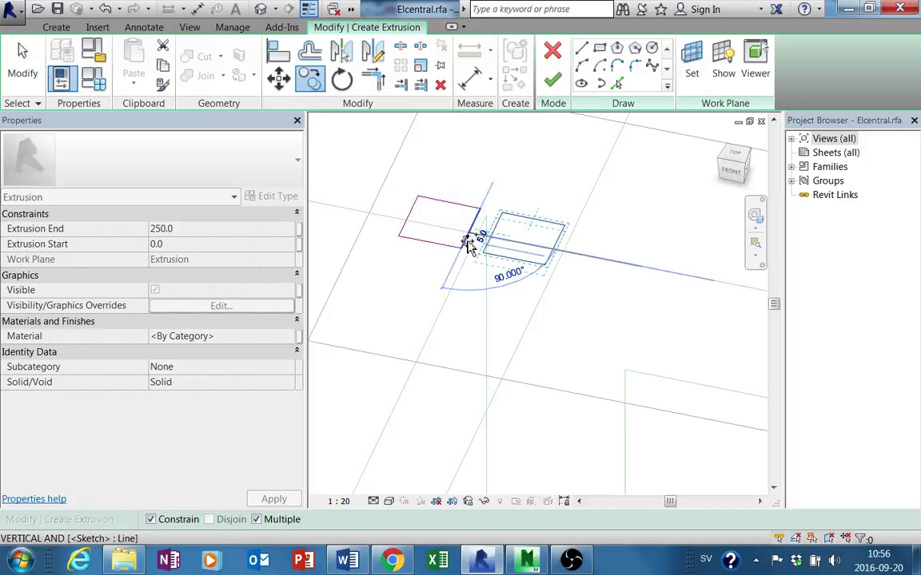
{"action": "left_click", "coordinate": [558, 252]}
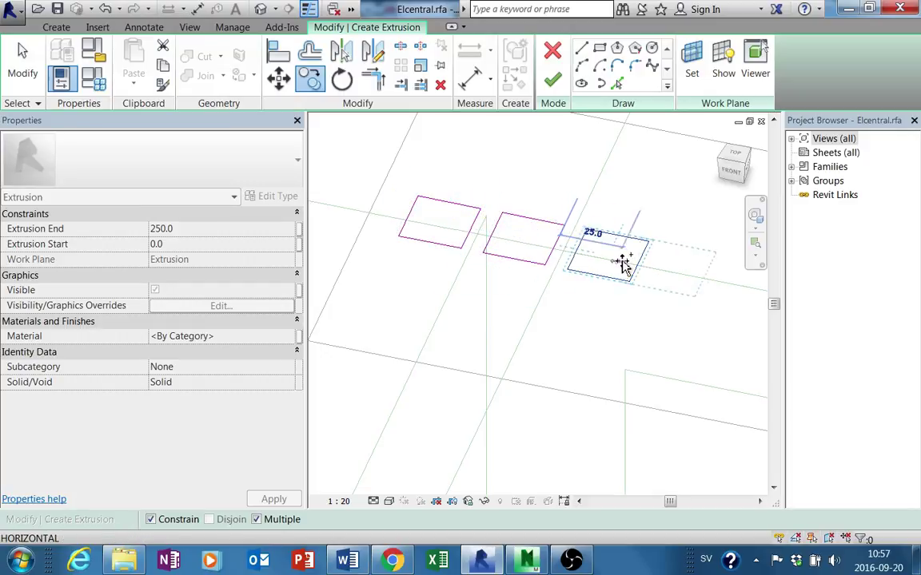
{"action": "left_click", "coordinate": [640, 269]}
{"action": "middle_click_drag", "start_coordinate": [667, 273], "coordinate": [545, 274]}
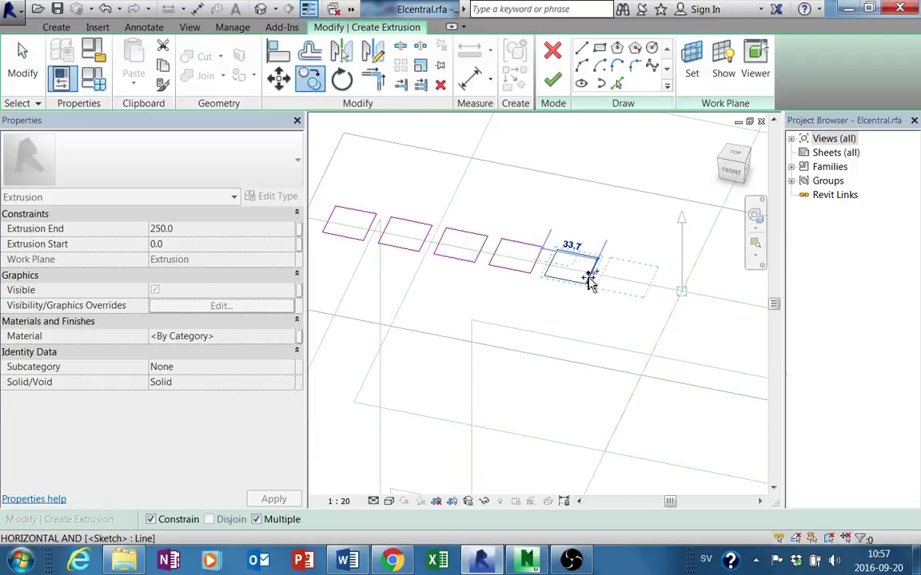
{"action": "left_click", "coordinate": [593, 281]}
{"action": "key", "text": "Escape"}
{"action": "key", "text": "Escape"}
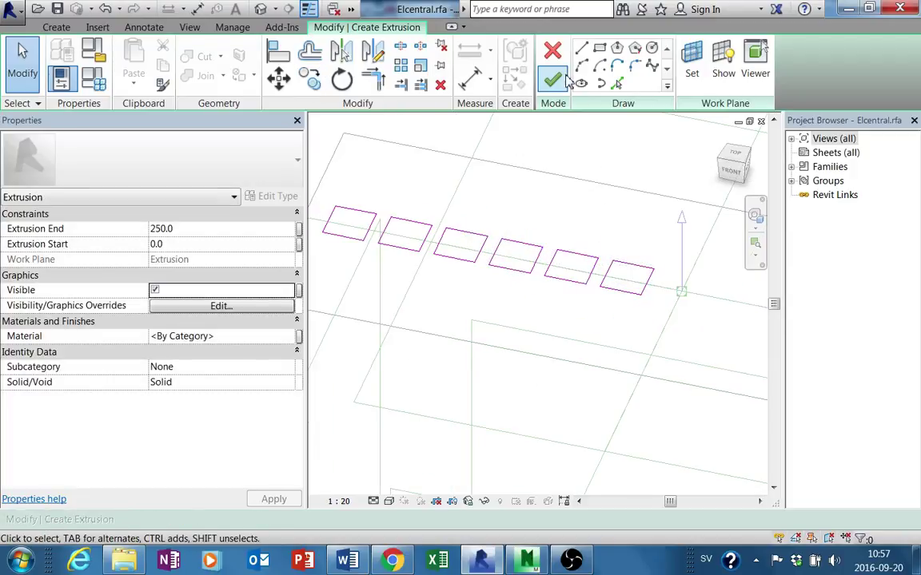
Step: Finish the six extrusions and drag their depth down to 7.9, viewing the pads from above
{"action": "left_click", "coordinate": [552, 80]}
{"action": "middle_click_drag", "start_coordinate": [526, 211], "coordinate": [503, 224], "text": "shift"}
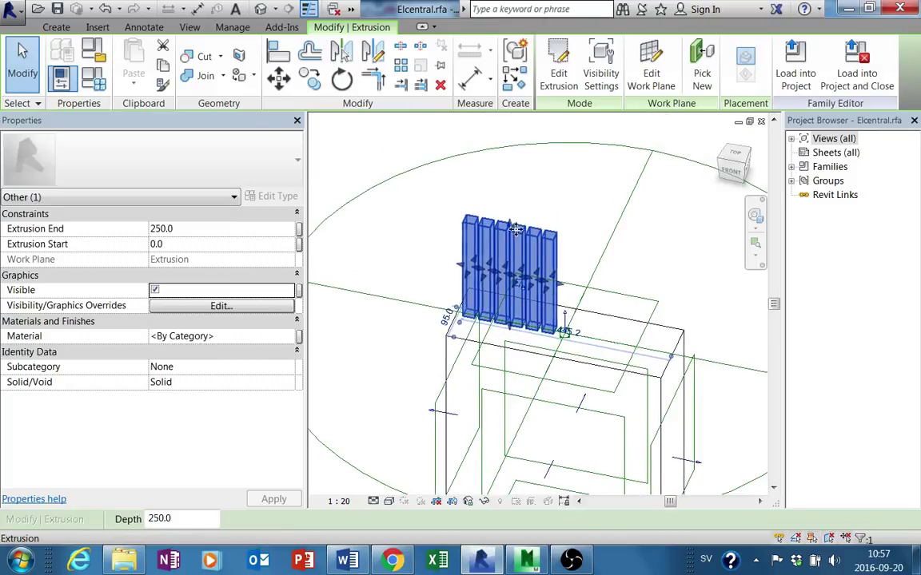
{"action": "scroll", "coordinate": [508, 228], "scroll_direction": "up", "scroll_amount": 1}
{"action": "left_click_drag", "start_coordinate": [508, 228], "coordinate": [509, 374]}
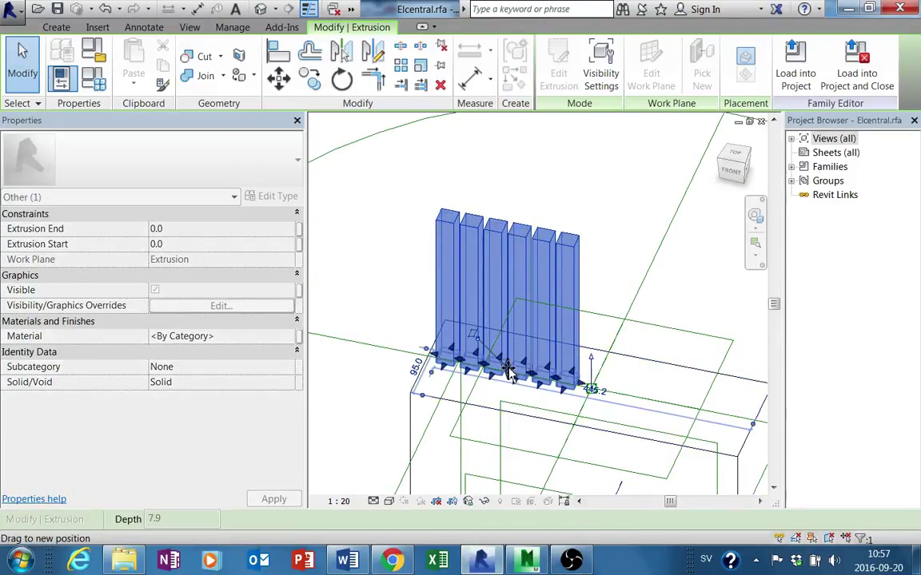
{"action": "key", "text": "Escape"}
{"action": "middle_click_drag", "start_coordinate": [509, 372], "coordinate": [560, 427], "text": "shift"}
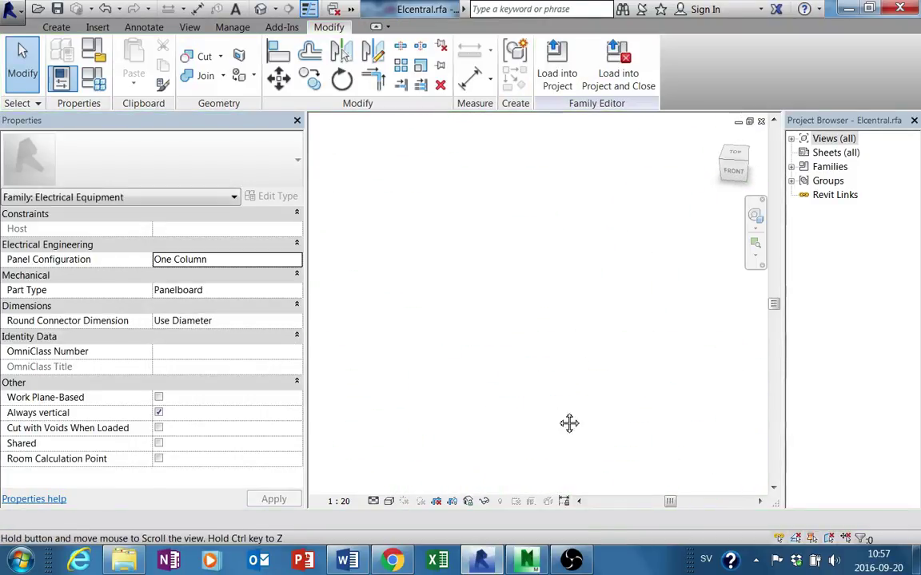
{"action": "middle_click_drag", "start_coordinate": [549, 253], "coordinate": [539, 191]}
{"action": "scroll", "coordinate": [627, 370], "scroll_direction": "up", "scroll_amount": 2}
{"action": "scroll", "coordinate": [608, 282], "scroll_direction": "up", "scroll_amount": 2}
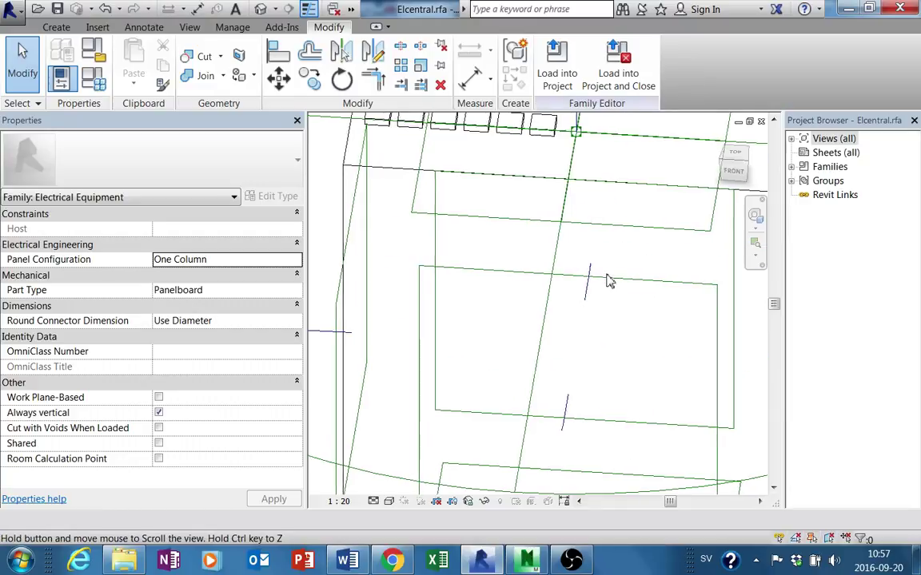
{"action": "middle_click_drag", "start_coordinate": [607, 281], "coordinate": [434, 138], "text": "shift"}
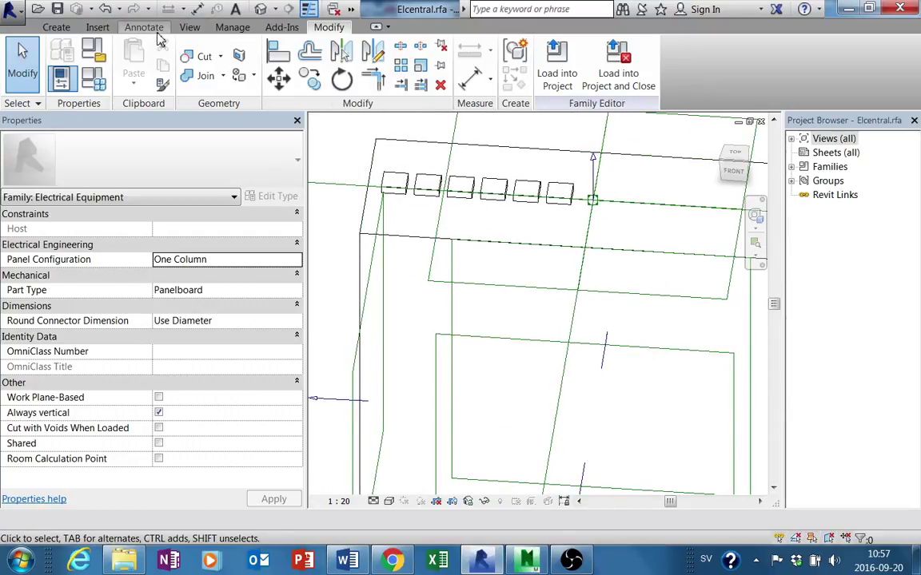
{"action": "left_click", "coordinate": [58, 29]}
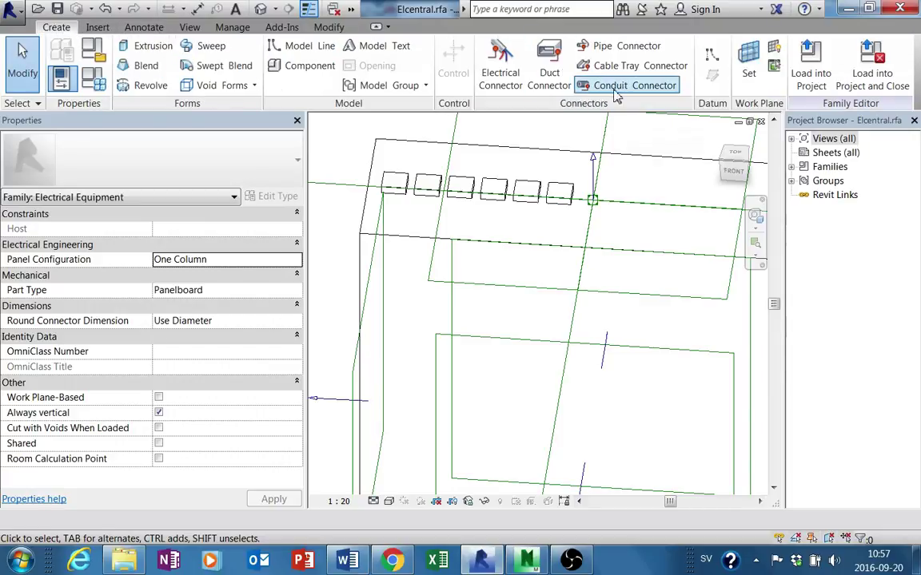
Step: Place face-hosted conduit connectors on the first five pads
{"action": "left_click", "coordinate": [660, 86]}
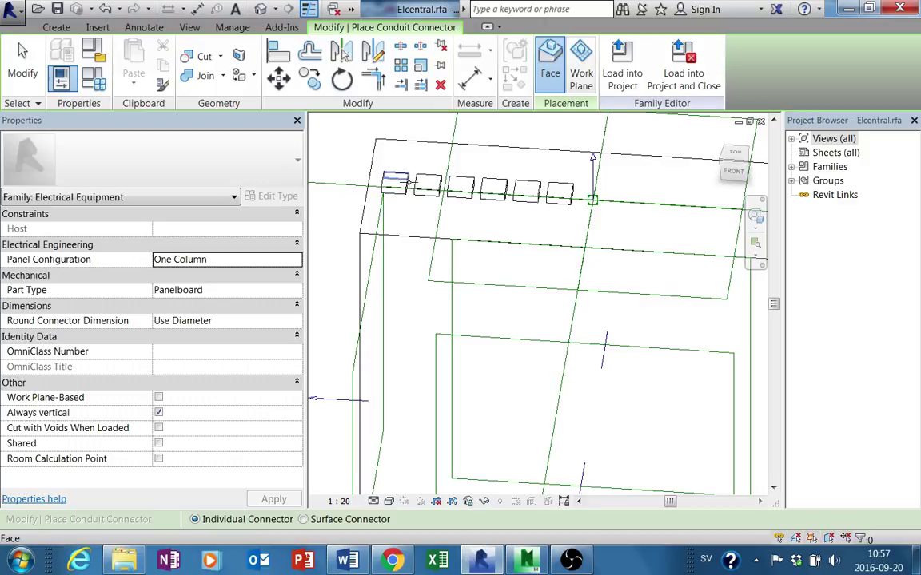
{"action": "scroll", "coordinate": [408, 184], "scroll_direction": "up", "scroll_amount": 3}
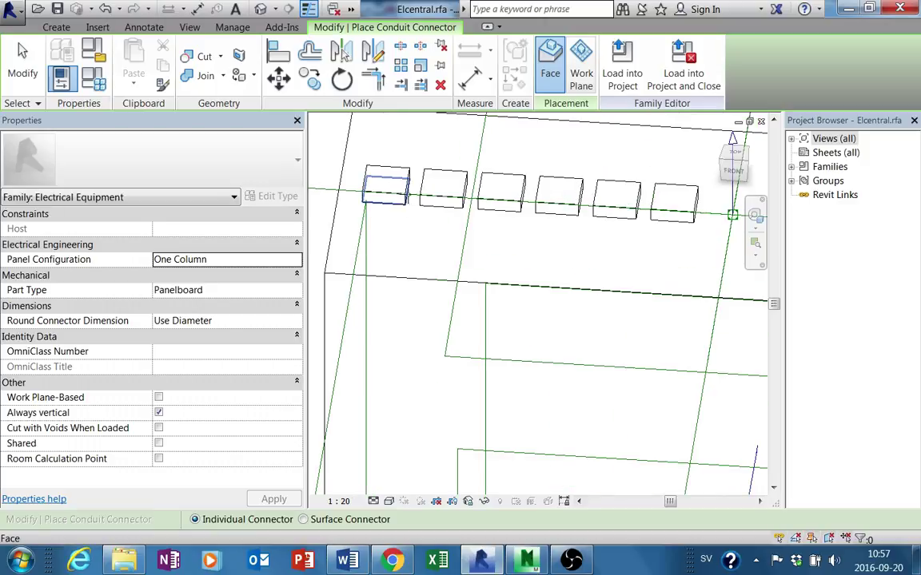
{"action": "left_click", "coordinate": [408, 191]}
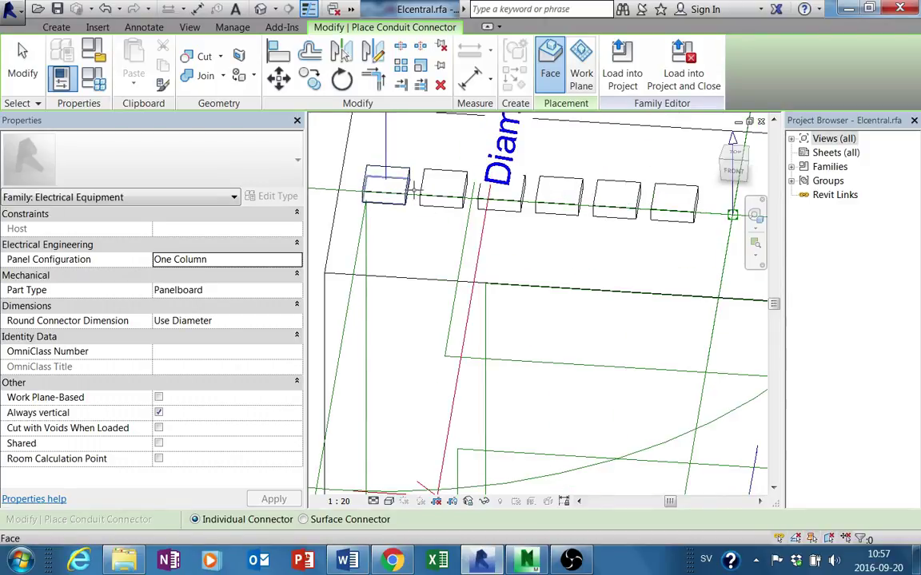
{"action": "left_click", "coordinate": [462, 171]}
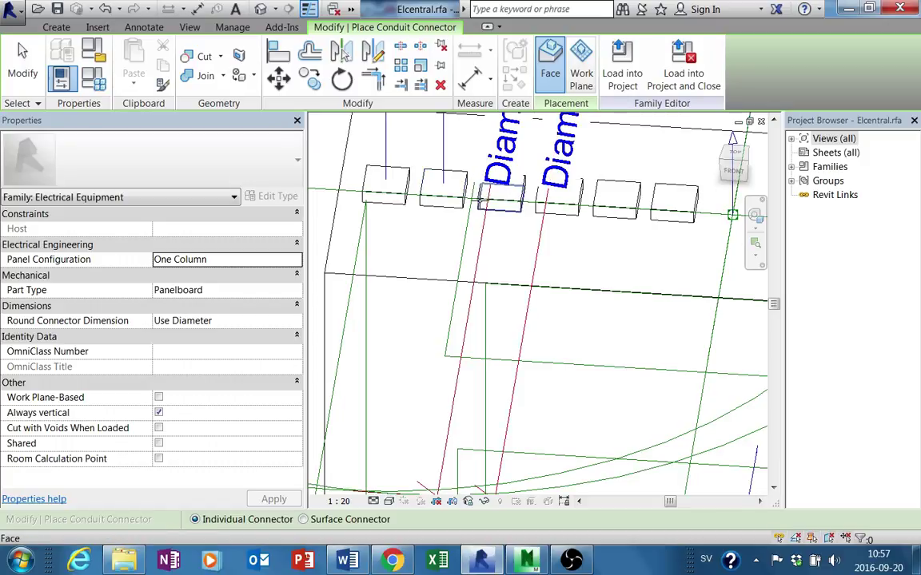
{"action": "left_click", "coordinate": [546, 200]}
{"action": "left_click", "coordinate": [612, 202]}
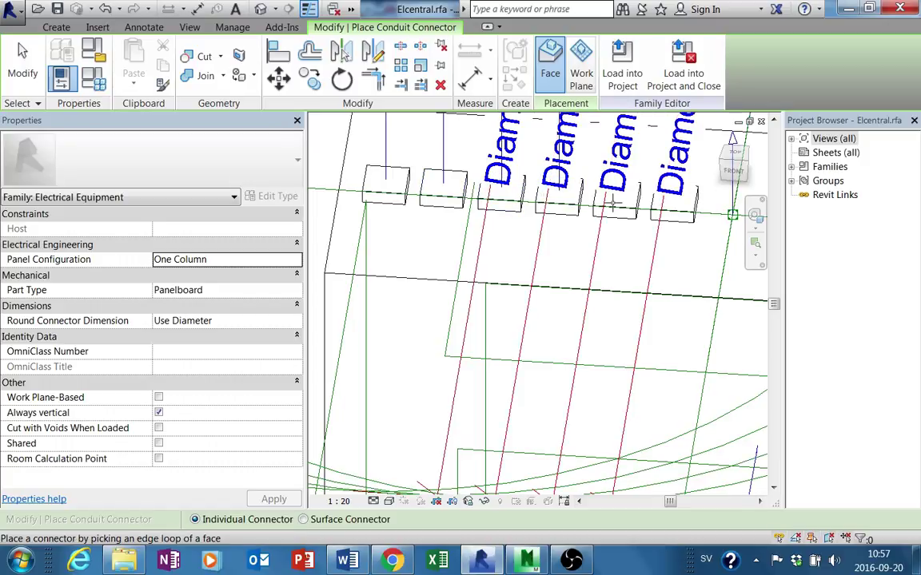
{"action": "left_click", "coordinate": [601, 204]}
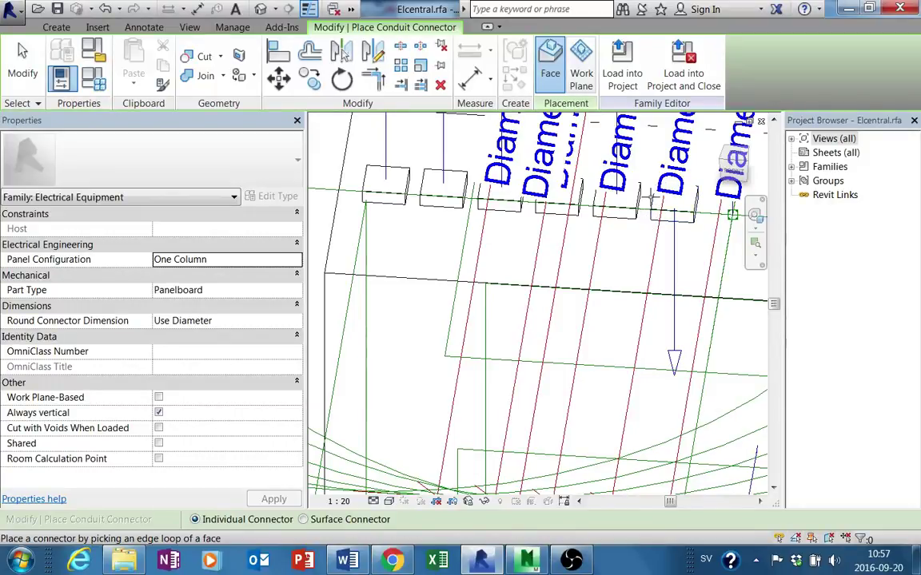
{"action": "key", "text": "Escape"}
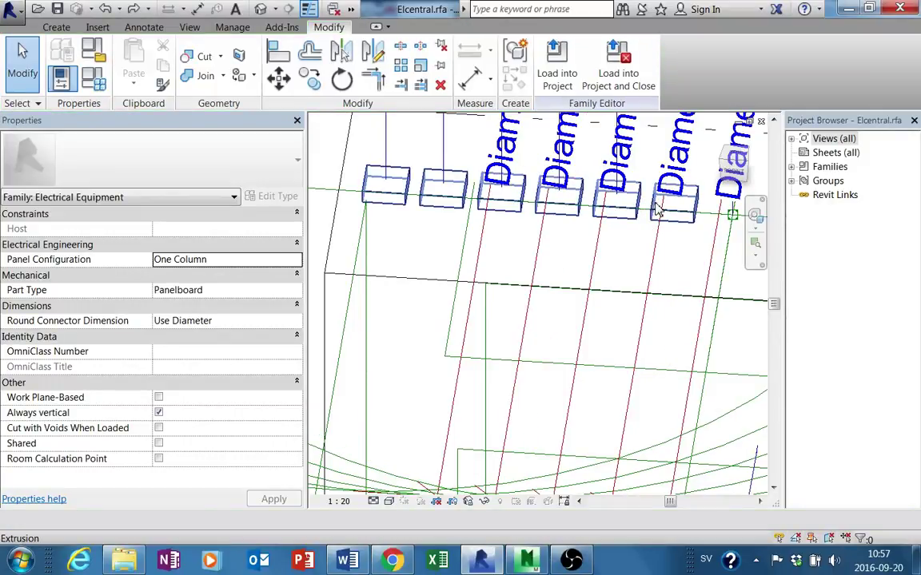
{"action": "scroll", "coordinate": [667, 223], "scroll_direction": "down", "scroll_amount": 2}
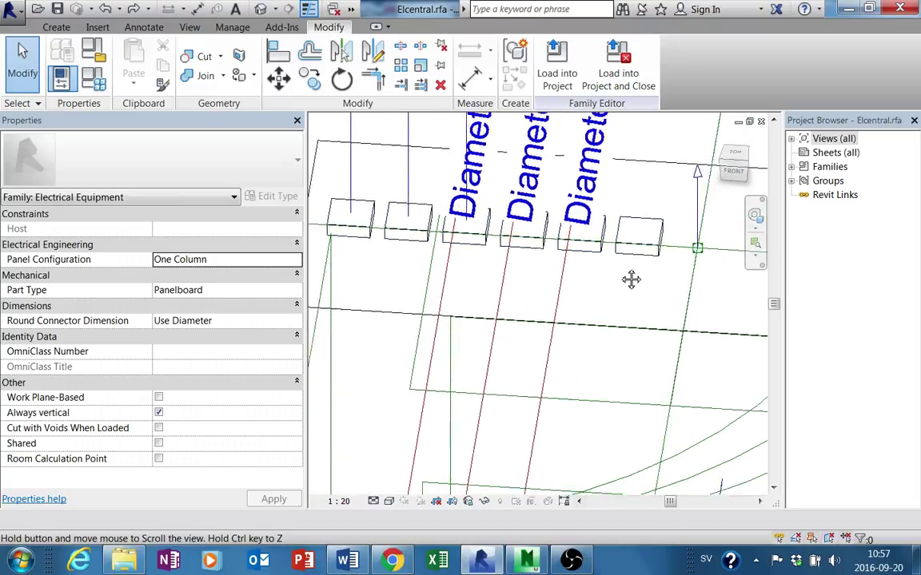
{"action": "middle_click_drag", "start_coordinate": [666, 222], "coordinate": [618, 273], "text": "shift"}
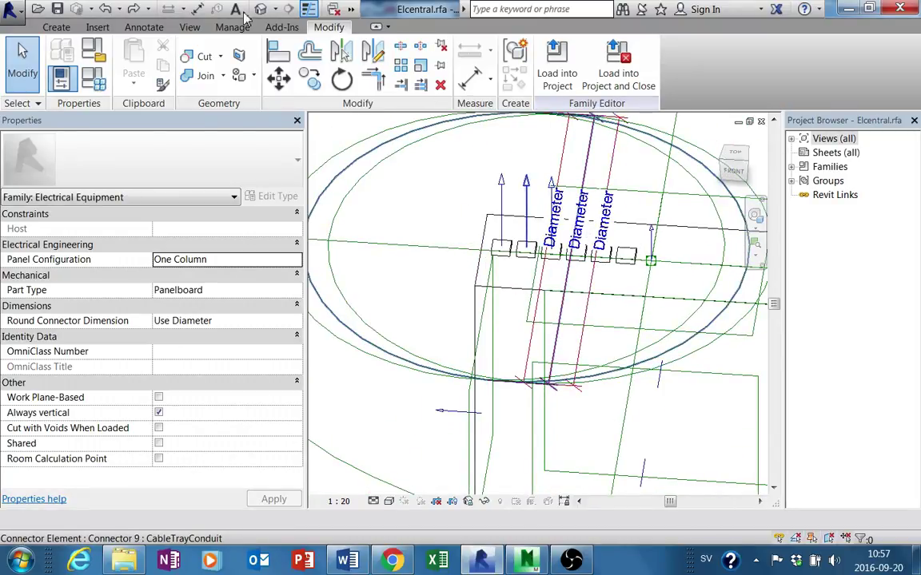
Step: Add a conduit connector to the sixth, last pad
{"action": "left_click", "coordinate": [57, 28]}
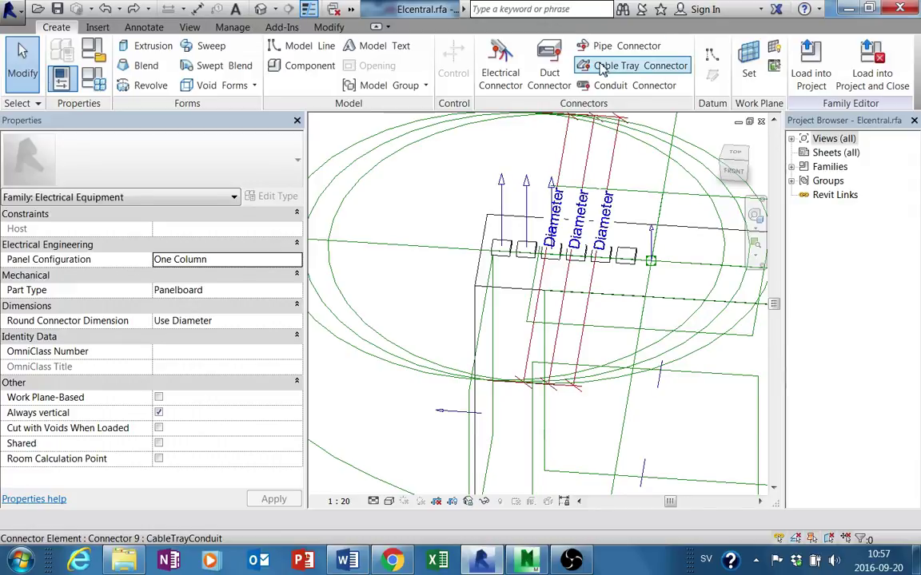
{"action": "left_click", "coordinate": [631, 85]}
{"action": "scroll", "coordinate": [631, 272], "scroll_direction": "up", "scroll_amount": 2}
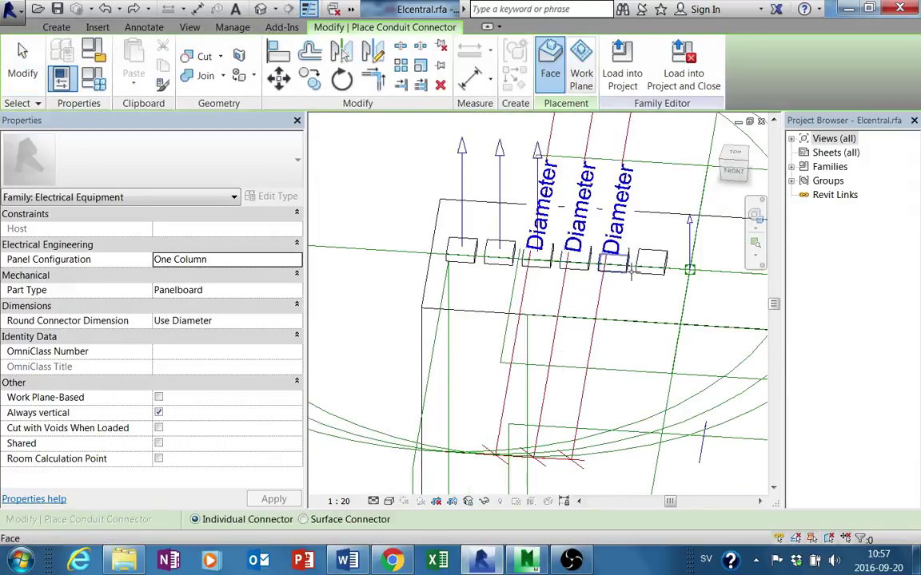
{"action": "scroll", "coordinate": [631, 264], "scroll_direction": "up", "scroll_amount": 1}
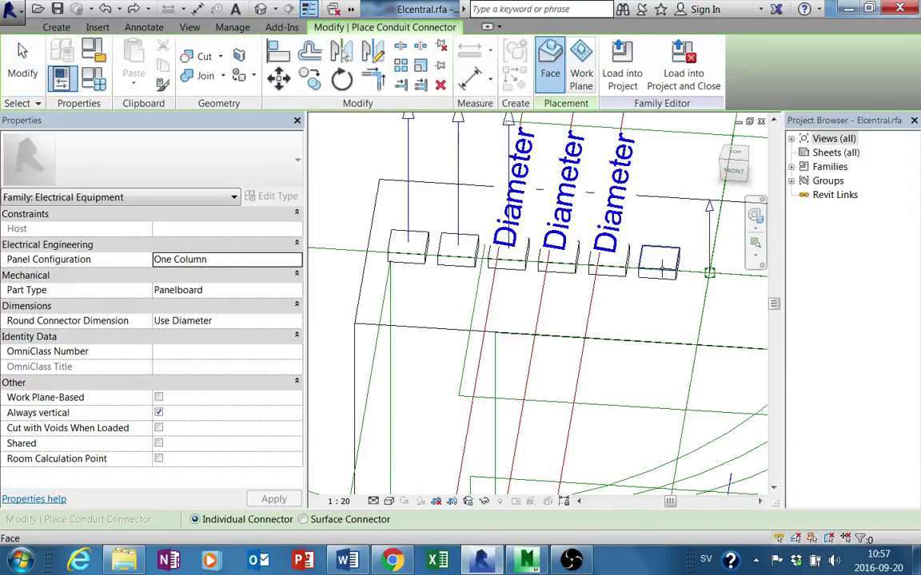
{"action": "scroll", "coordinate": [483, 269], "scroll_direction": "down", "scroll_amount": 2}
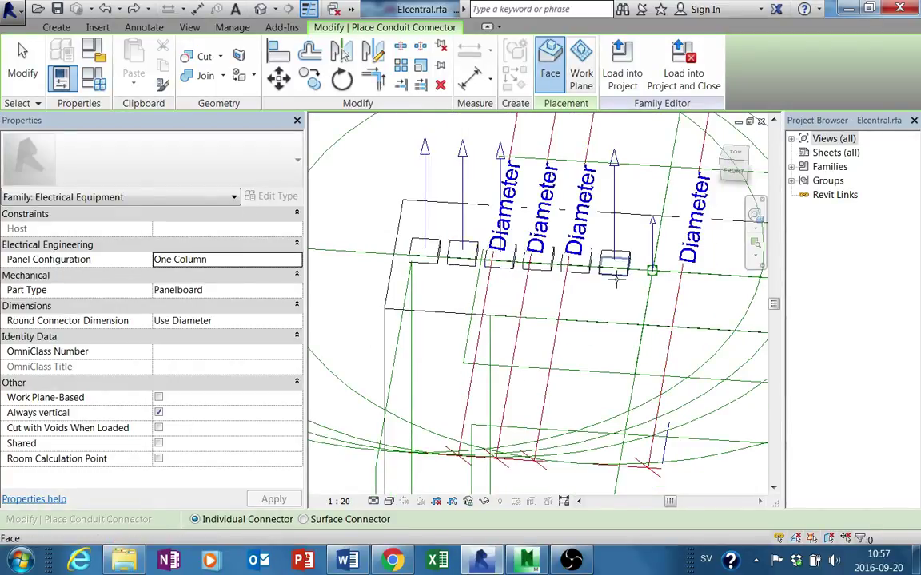
{"action": "left_click", "coordinate": [651, 270]}
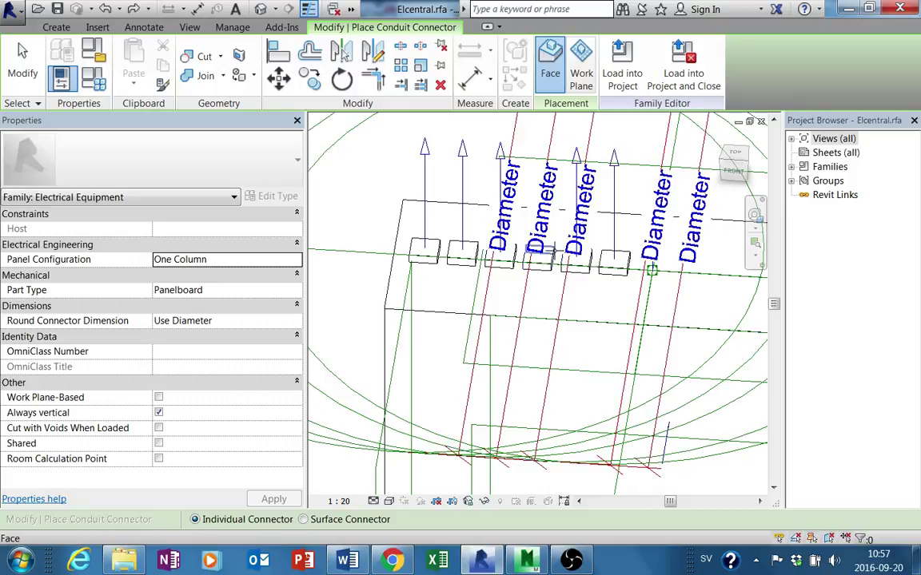
{"action": "scroll", "coordinate": [557, 253], "scroll_direction": "up", "scroll_amount": 2}
{"action": "scroll", "coordinate": [562, 252], "scroll_direction": "up", "scroll_amount": 1}
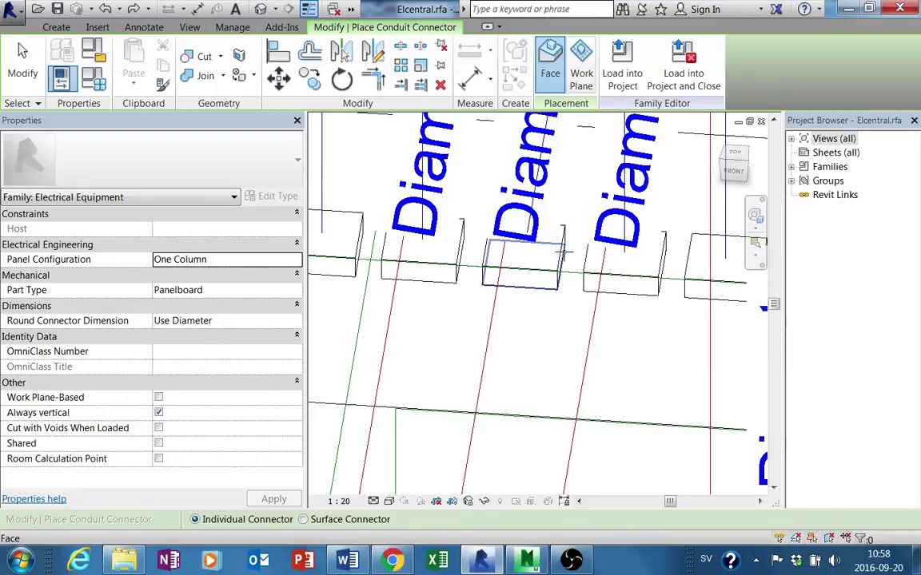
{"action": "scroll", "coordinate": [563, 248], "scroll_direction": "down", "scroll_amount": 1}
{"action": "scroll", "coordinate": [584, 280], "scroll_direction": "down", "scroll_amount": 2}
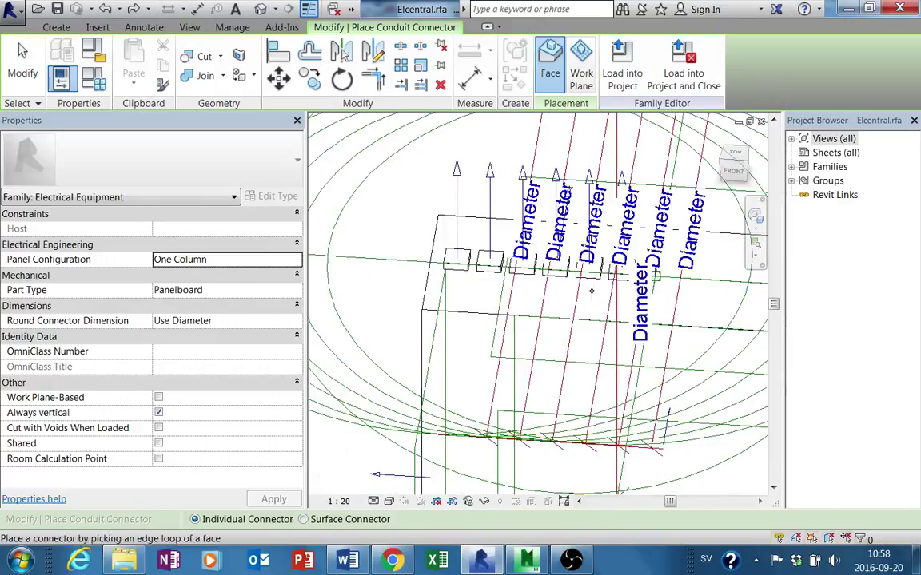
{"action": "scroll", "coordinate": [639, 319], "scroll_direction": "down", "scroll_amount": 1}
{"action": "key", "text": "Escape"}
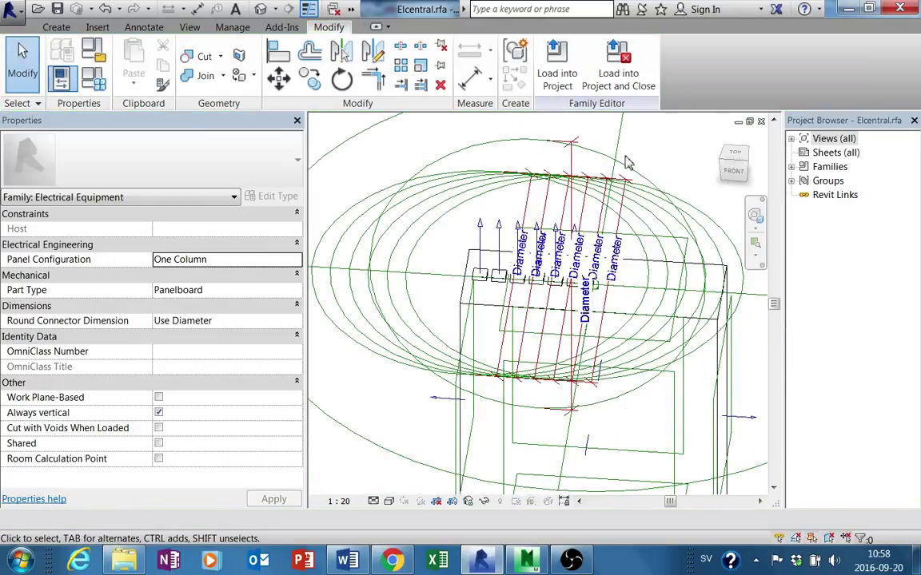
Step: Select all six conduit connectors and set their Diameter to 16 in Properties
{"action": "middle_click_drag", "start_coordinate": [680, 209], "coordinate": [670, 217], "text": "shift"}
{"action": "left_click", "coordinate": [686, 351]}
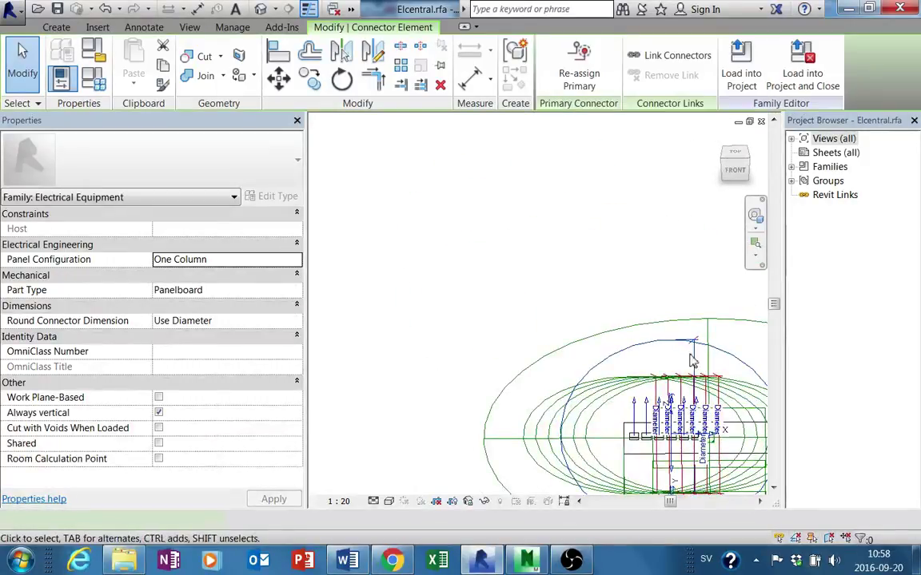
{"action": "mouse_move", "coordinate": [762, 373]}
{"action": "middle_mouse_down"}
{"action": "mouse_move", "coordinate": [682, 361]}
{"action": "mouse_move", "coordinate": [596, 330]}
{"action": "middle_mouse_up"}
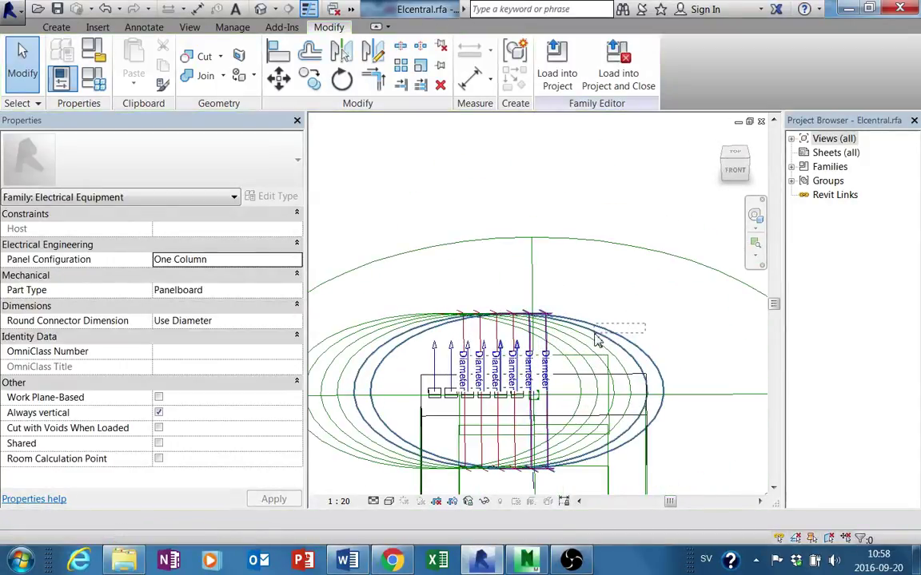
{"action": "left_click", "coordinate": [537, 349]}
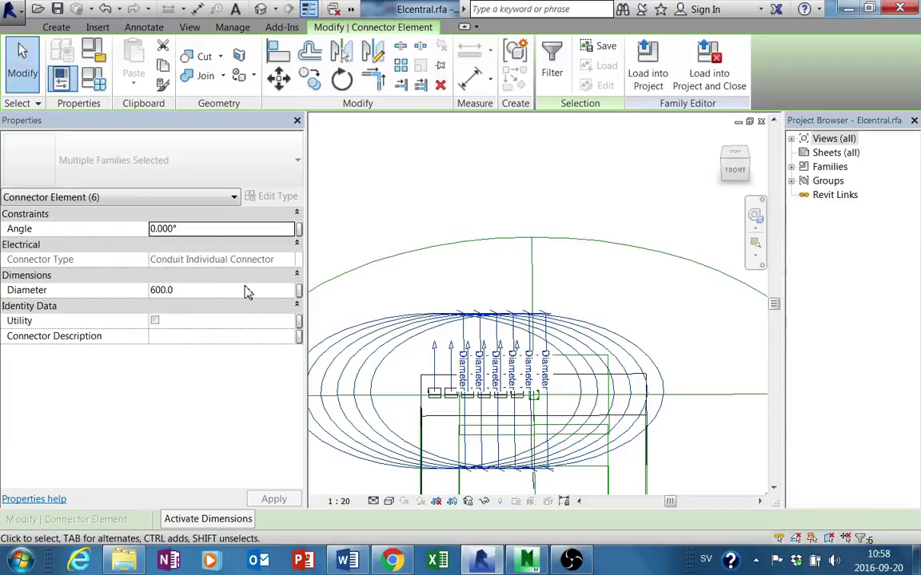
{"action": "left_click", "coordinate": [247, 290]}
{"action": "type", "text": "16"}
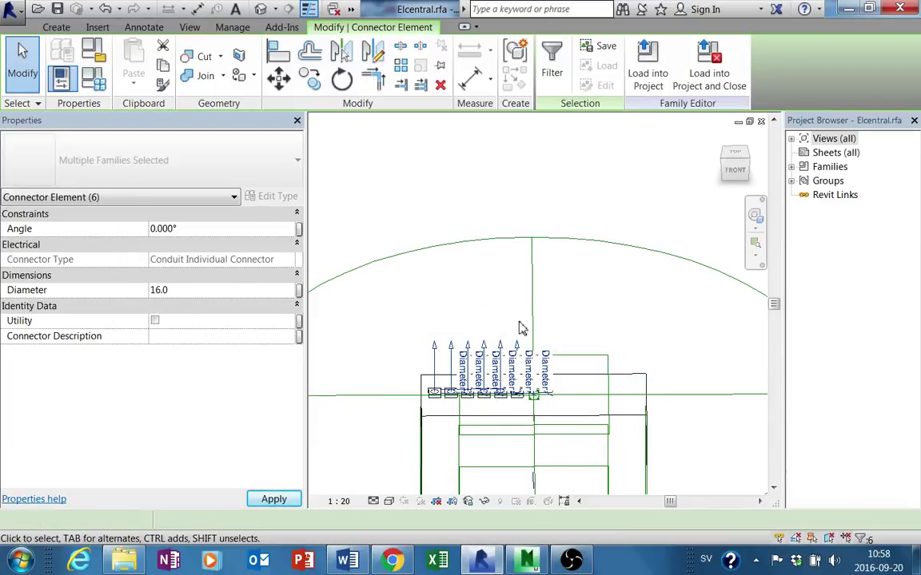
Step: Load the family into the EL project, overwriting the existing version and its parameter values
{"action": "left_click", "coordinate": [654, 78]}
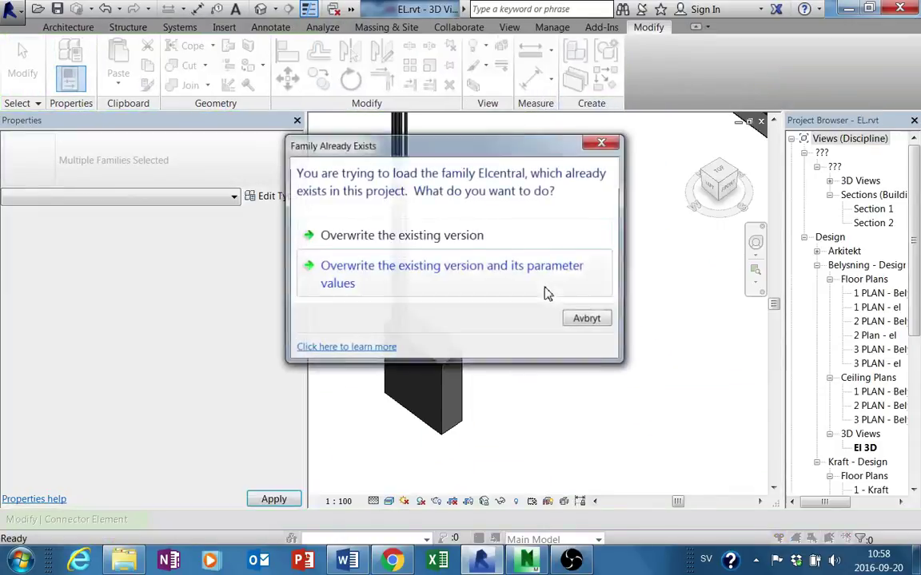
{"action": "left_click", "coordinate": [480, 233]}
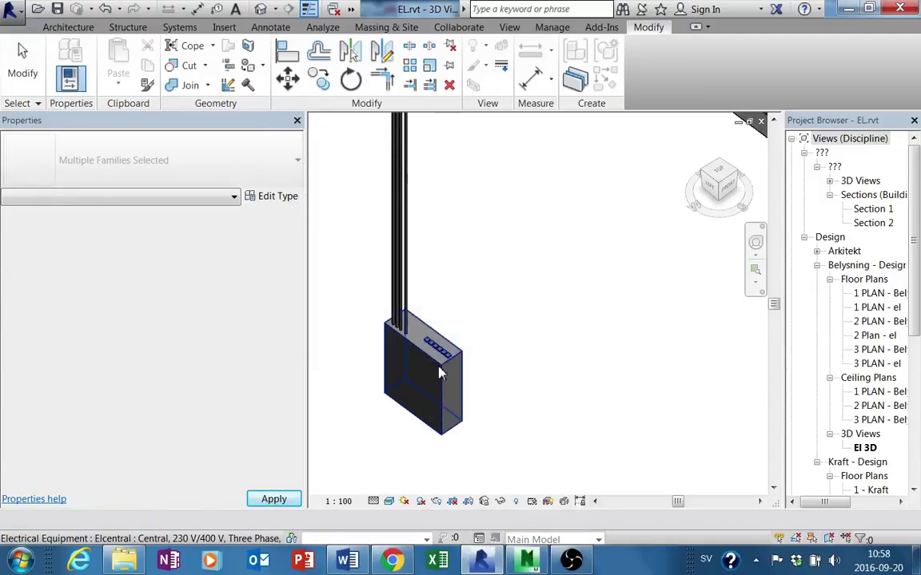
{"action": "scroll", "coordinate": [459, 352], "scroll_direction": "up", "scroll_amount": 3}
{"action": "scroll", "coordinate": [458, 352], "scroll_direction": "down", "scroll_amount": 2}
{"action": "scroll", "coordinate": [459, 352], "scroll_direction": "down", "scroll_amount": 3}
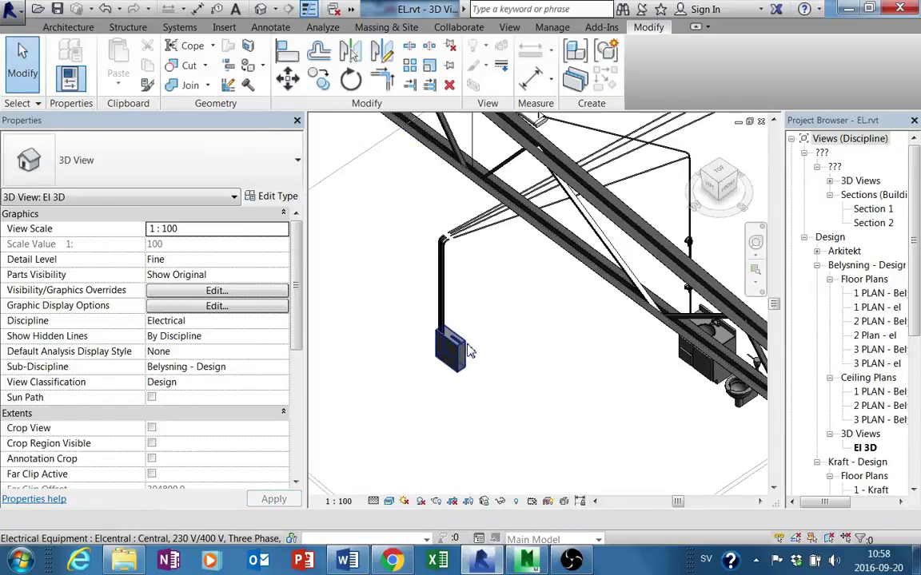
Step: Select the Elcentral panel in the El 3D view and inspect the surrounding trays and beams
{"action": "left_click", "coordinate": [451, 348]}
{"action": "scroll", "coordinate": [453, 330], "scroll_direction": "up", "scroll_amount": 2}
{"action": "scroll", "coordinate": [460, 345], "scroll_direction": "down", "scroll_amount": 2}
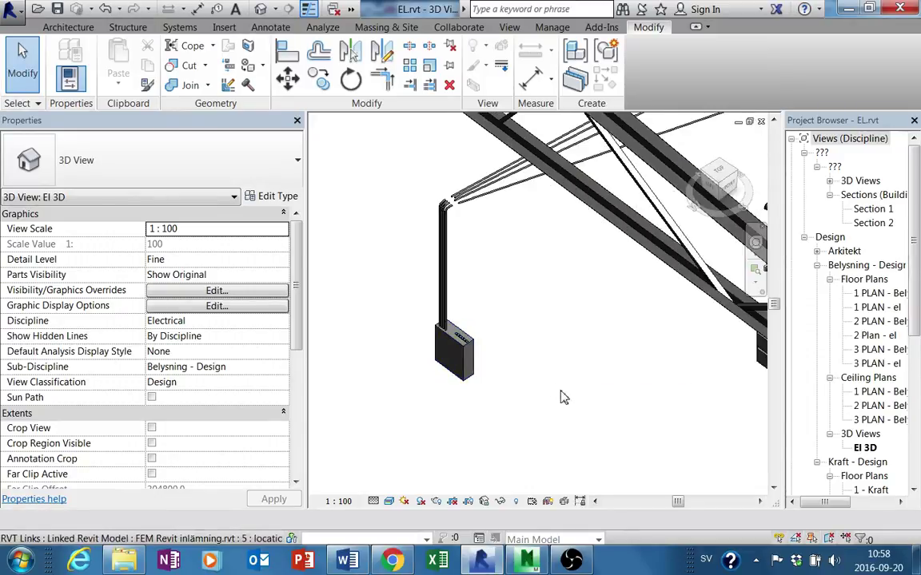
{"action": "middle_click_drag", "start_coordinate": [561, 396], "coordinate": [515, 366]}
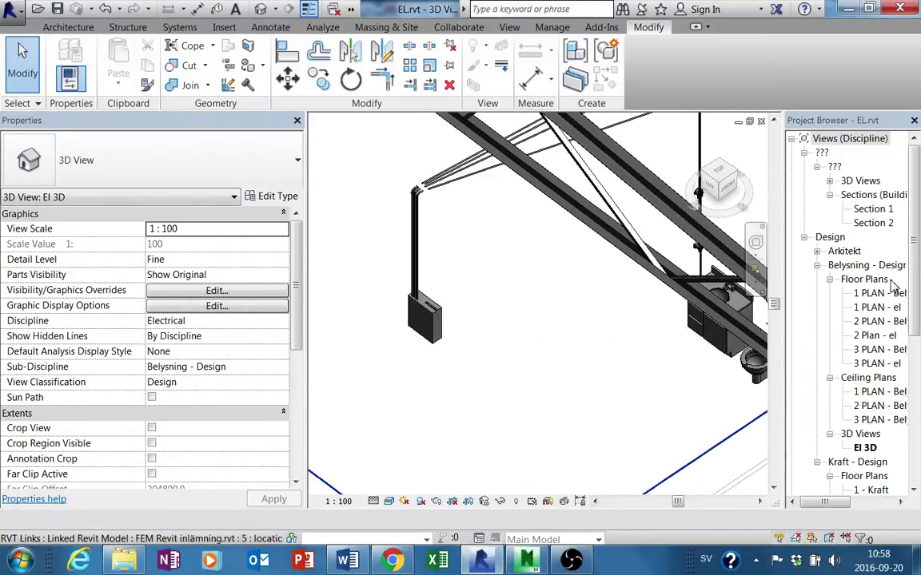
Step: Open the 1 PLAN - el floor plan and pan to the rooms and section marks
{"action": "left_click", "coordinate": [879, 308]}
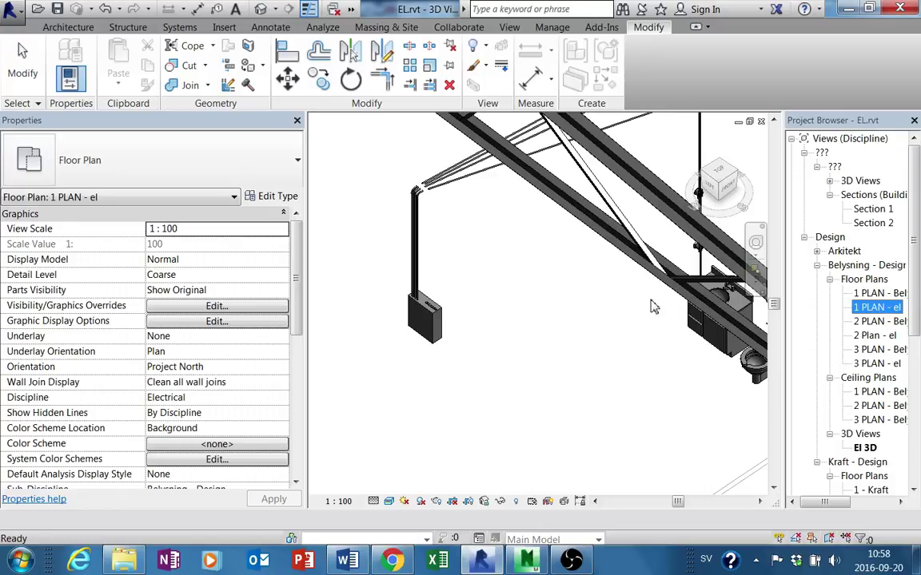
{"action": "left_click", "coordinate": [590, 314]}
{"action": "scroll", "coordinate": [590, 314], "scroll_direction": "down", "scroll_amount": 2}
{"action": "scroll", "coordinate": [679, 319], "scroll_direction": "down", "scroll_amount": 2}
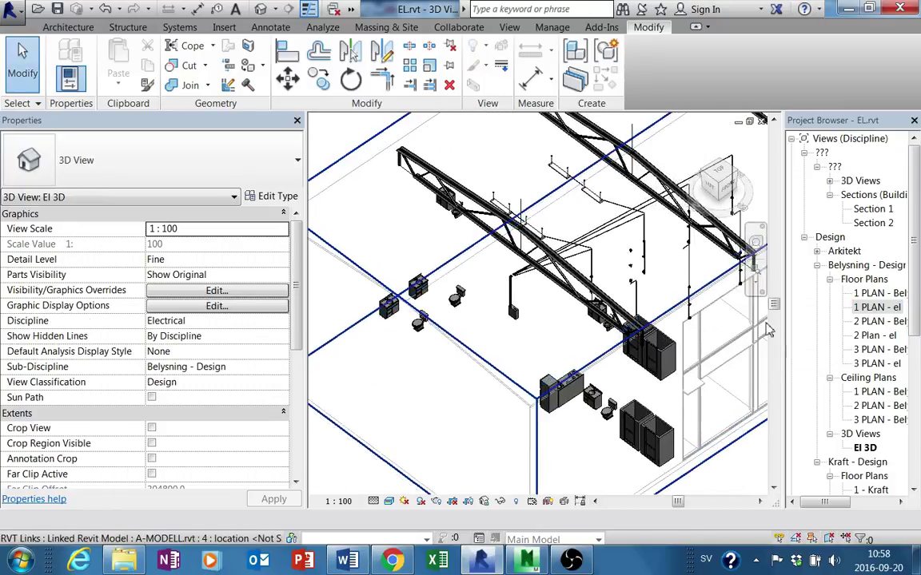
{"action": "double_click", "coordinate": [870, 308]}
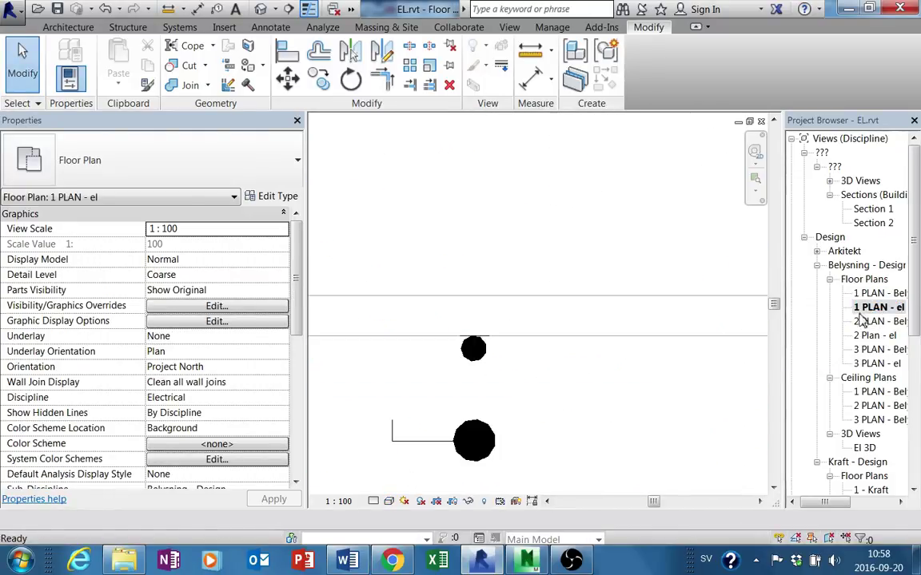
{"action": "scroll", "coordinate": [583, 354], "scroll_direction": "down", "scroll_amount": 3}
{"action": "scroll", "coordinate": [637, 349], "scroll_direction": "down", "scroll_amount": 2}
{"action": "mouse_move", "coordinate": [663, 390]}
{"action": "middle_mouse_down"}
{"action": "mouse_move", "coordinate": [545, 354]}
{"action": "mouse_move", "coordinate": [502, 361]}
{"action": "middle_mouse_up"}
{"action": "scroll", "coordinate": [502, 361], "scroll_direction": "down", "scroll_amount": 2}
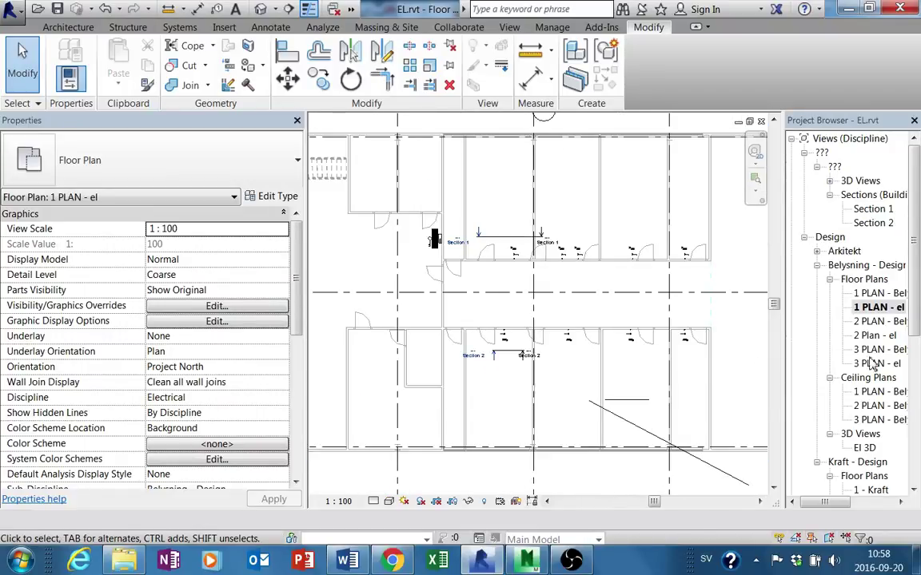
{"action": "left_click_drag", "start_coordinate": [913, 310], "coordinate": [914, 392]}
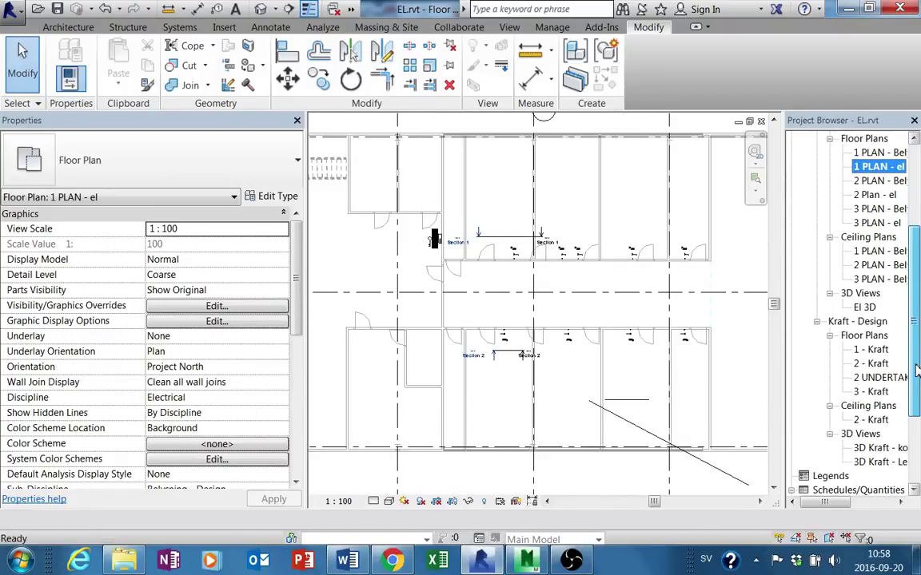
Step: Open the 1 - Kraft floor plan and zoom into the wired rooms' junction box
{"action": "double_click", "coordinate": [871, 337]}
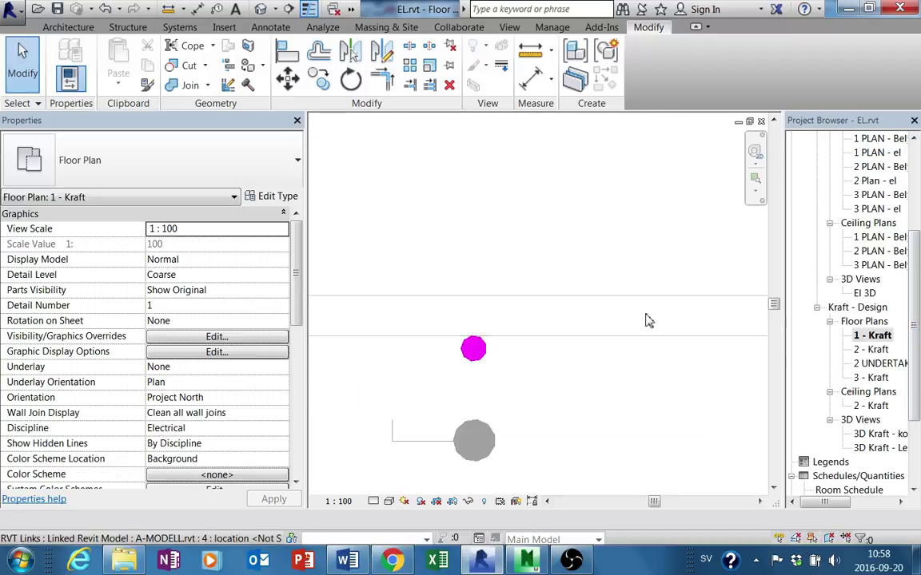
{"action": "middle_click_drag", "start_coordinate": [651, 364], "coordinate": [610, 405]}
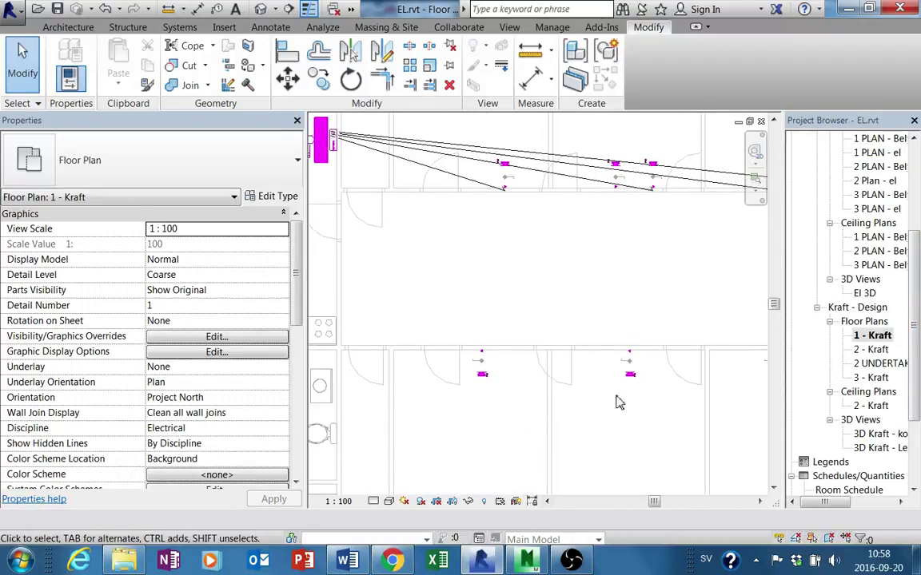
{"action": "middle_click_drag", "start_coordinate": [631, 360], "coordinate": [585, 395]}
{"action": "scroll", "coordinate": [591, 387], "scroll_direction": "up", "scroll_amount": 3}
{"action": "scroll", "coordinate": [612, 368], "scroll_direction": "up", "scroll_amount": 3}
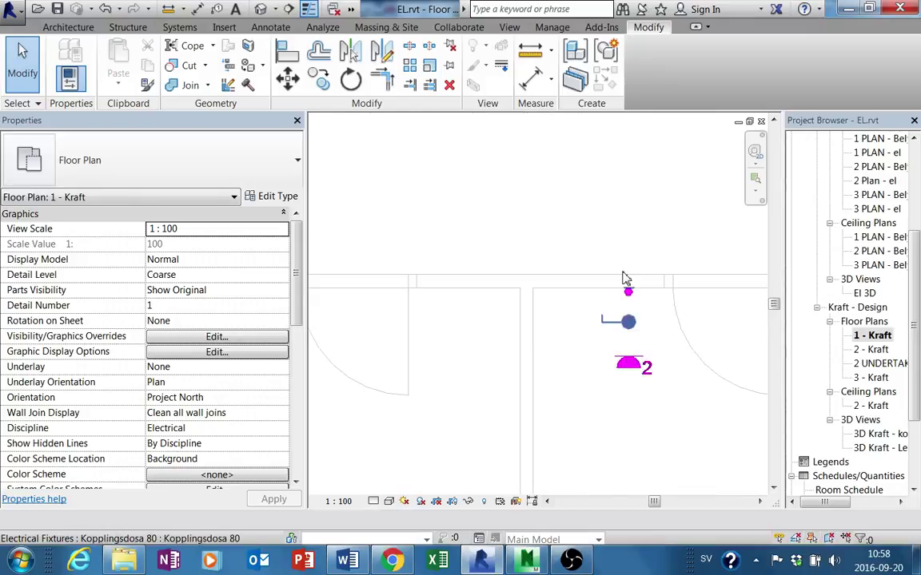
{"action": "scroll", "coordinate": [631, 311], "scroll_direction": "up", "scroll_amount": 2}
{"action": "scroll", "coordinate": [605, 367], "scroll_direction": "up", "scroll_amount": 1}
{"action": "scroll", "coordinate": [605, 367], "scroll_direction": "down", "scroll_amount": 2}
{"action": "scroll", "coordinate": [608, 371], "scroll_direction": "down", "scroll_amount": 2}
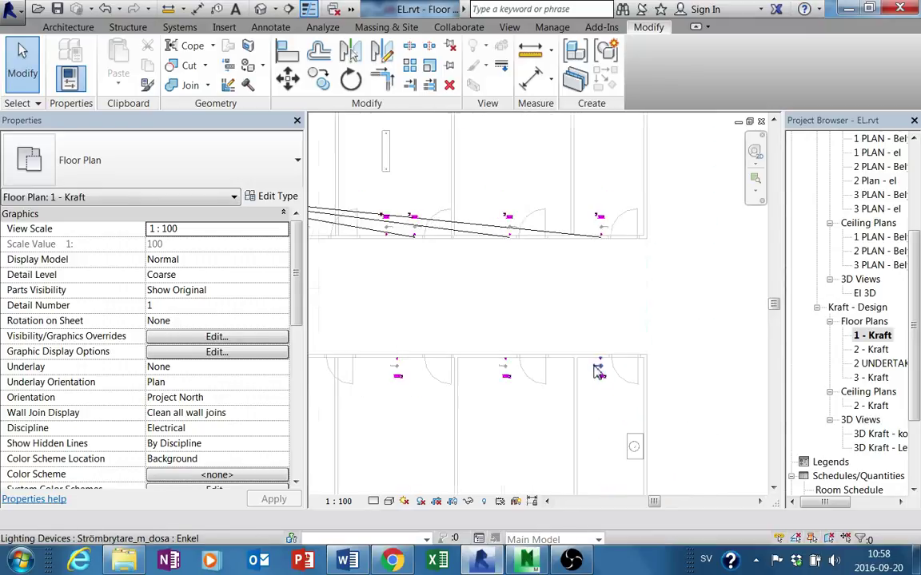
{"action": "scroll", "coordinate": [618, 390], "scroll_direction": "up", "scroll_amount": 3}
{"action": "scroll", "coordinate": [618, 390], "scroll_direction": "up", "scroll_amount": 2}
{"action": "scroll", "coordinate": [603, 348], "scroll_direction": "up", "scroll_amount": 2}
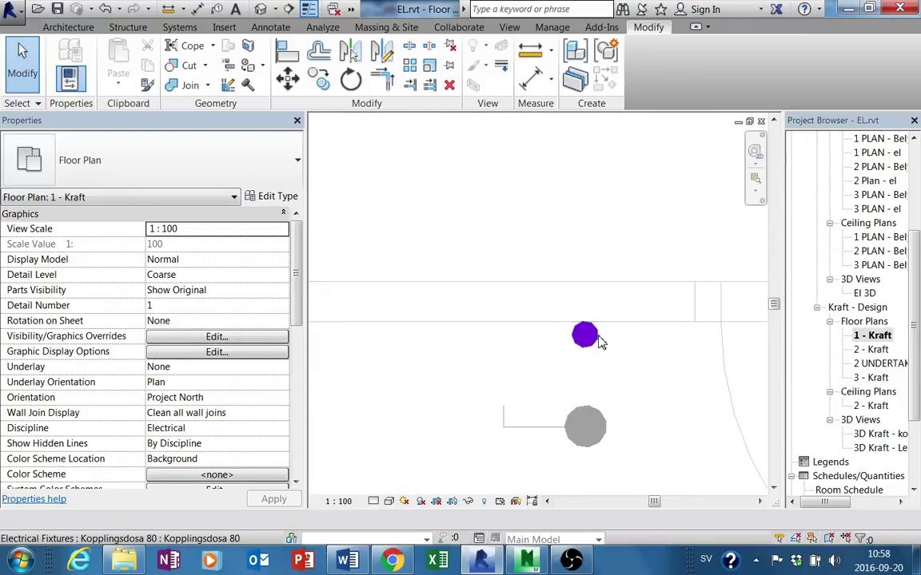
{"action": "scroll", "coordinate": [615, 352], "scroll_direction": "up", "scroll_amount": 1}
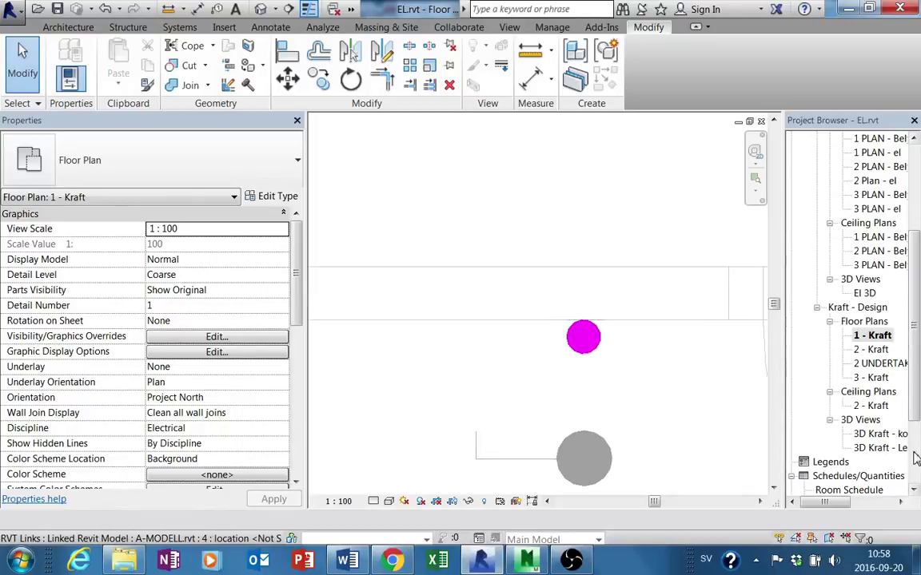
Step: Switch to the 3D Kraft - koordination view and orbit in on the trusses
{"action": "double_click", "coordinate": [863, 434]}
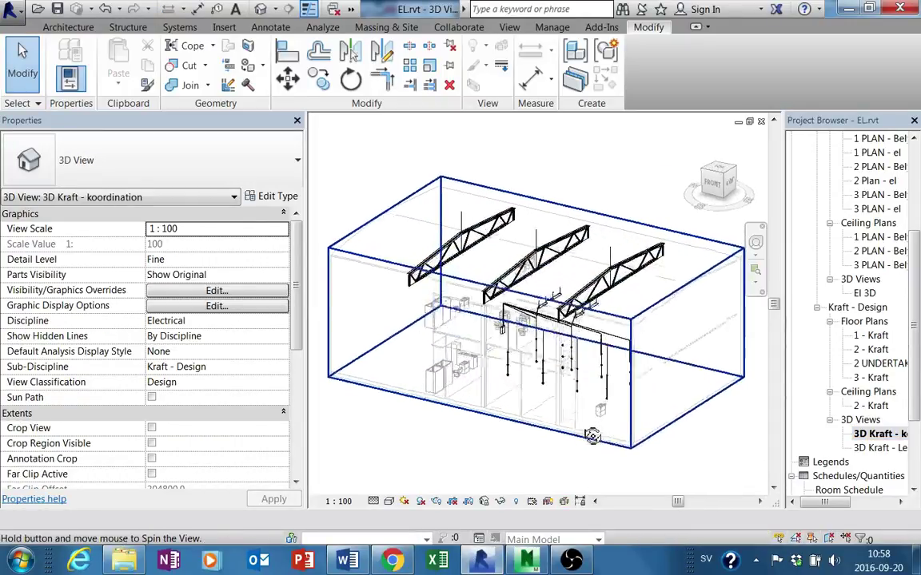
{"action": "middle_click_drag", "start_coordinate": [601, 397], "coordinate": [639, 438], "text": "shift"}
{"action": "scroll", "coordinate": [477, 303], "scroll_direction": "up", "scroll_amount": 5}
{"action": "middle_click_drag", "start_coordinate": [477, 302], "coordinate": [642, 309], "text": "shift"}
{"action": "scroll", "coordinate": [642, 309], "scroll_direction": "down", "scroll_amount": 3}
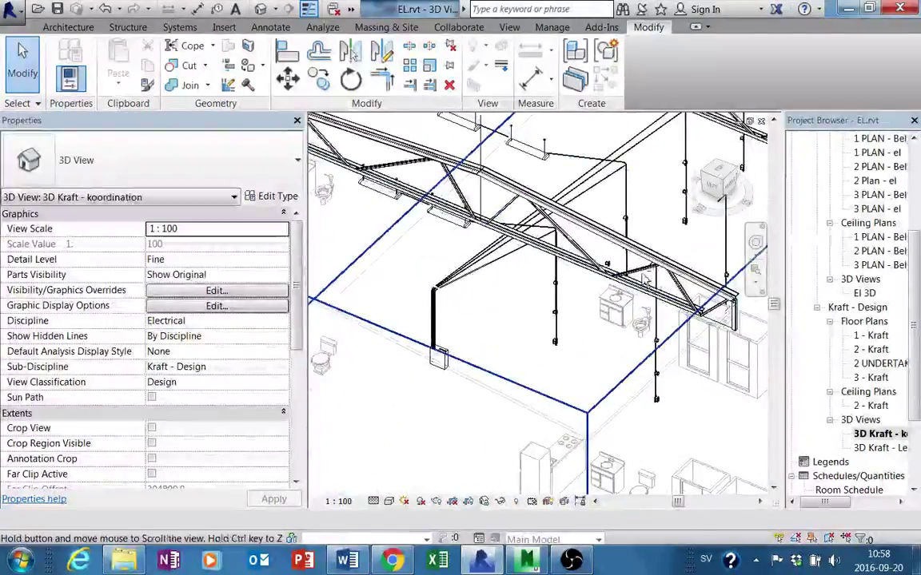
Step: Extend a conduit from the truss conduit end down to the Elcentral panel's top connector
{"action": "left_click", "coordinate": [647, 271]}
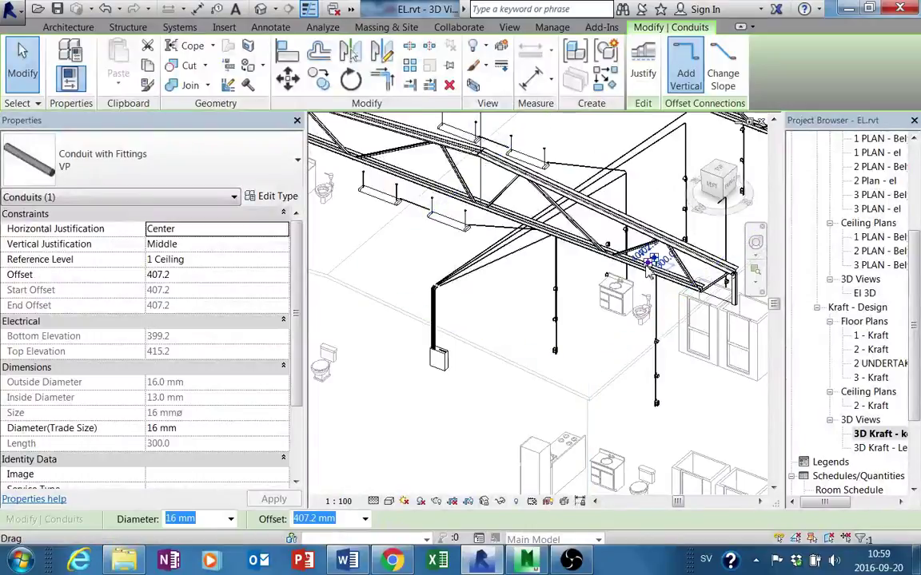
{"action": "left_click", "coordinate": [652, 259]}
{"action": "scroll", "coordinate": [436, 360], "scroll_direction": "up", "scroll_amount": 3}
{"action": "scroll", "coordinate": [423, 370], "scroll_direction": "up", "scroll_amount": 2}
{"action": "scroll", "coordinate": [424, 370], "scroll_direction": "up", "scroll_amount": 3}
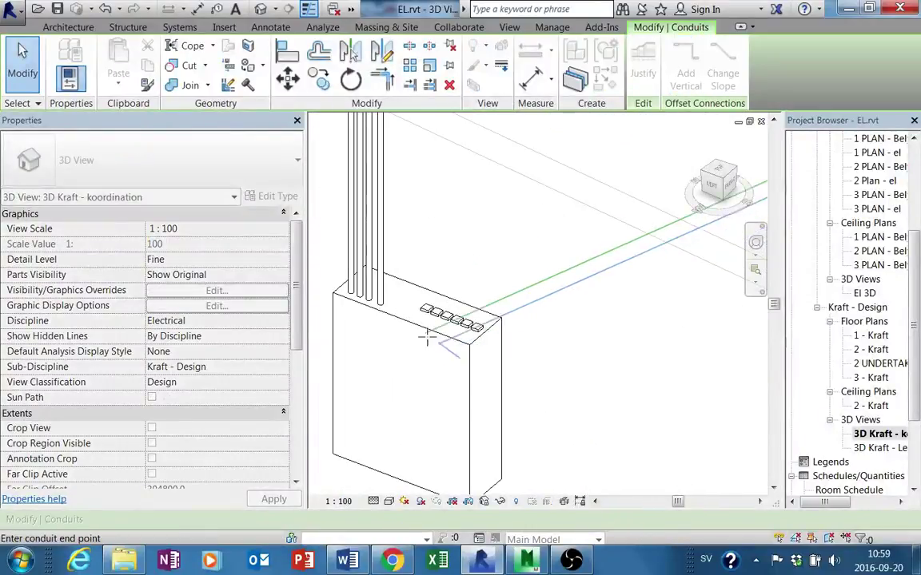
{"action": "left_click", "coordinate": [428, 310]}
{"action": "scroll", "coordinate": [481, 291], "scroll_direction": "down", "scroll_amount": 2}
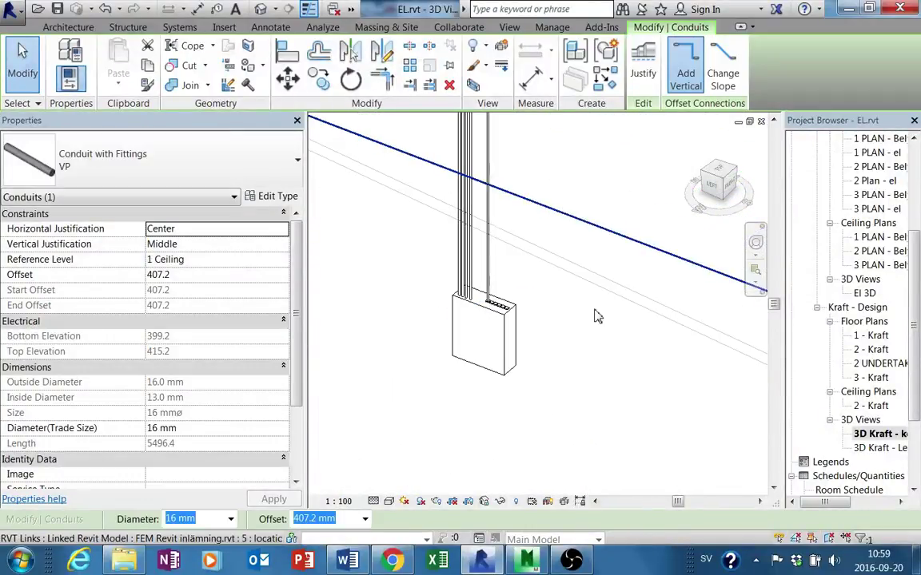
{"action": "scroll", "coordinate": [596, 314], "scroll_direction": "down", "scroll_amount": 2}
Step: Route a conduit from the next light's drop to an Elcentral panel connector
{"action": "mouse_move", "coordinate": [711, 310]}
{"action": "middle_mouse_down", "text": "shift"}
{"action": "mouse_move", "coordinate": [613, 374]}
{"action": "mouse_move", "coordinate": [607, 355]}
{"action": "middle_mouse_up", "text": "shift"}
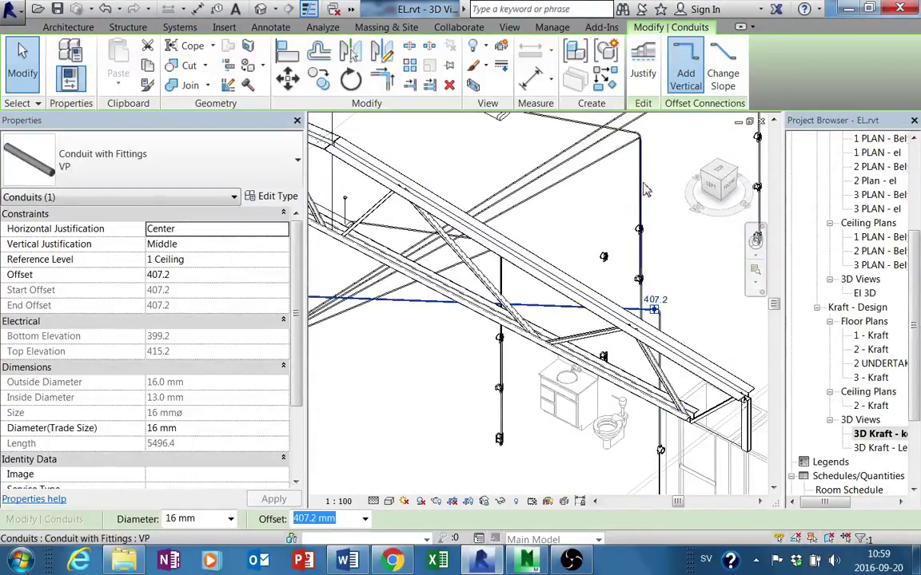
{"action": "scroll", "coordinate": [645, 190], "scroll_direction": "down", "scroll_amount": 2}
{"action": "mouse_move", "coordinate": [644, 220]}
{"action": "middle_mouse_down"}
{"action": "mouse_move", "coordinate": [689, 252]}
{"action": "mouse_move", "coordinate": [620, 278]}
{"action": "middle_mouse_up"}
{"action": "left_click", "coordinate": [605, 194]}
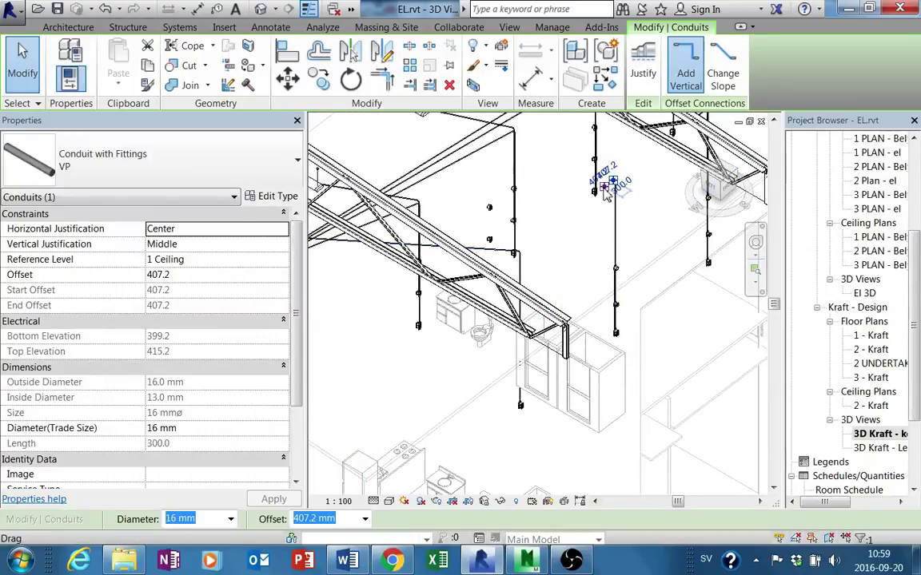
{"action": "middle_click_drag", "start_coordinate": [553, 212], "coordinate": [548, 216], "text": "shift"}
{"action": "scroll", "coordinate": [327, 346], "scroll_direction": "up", "scroll_amount": 2}
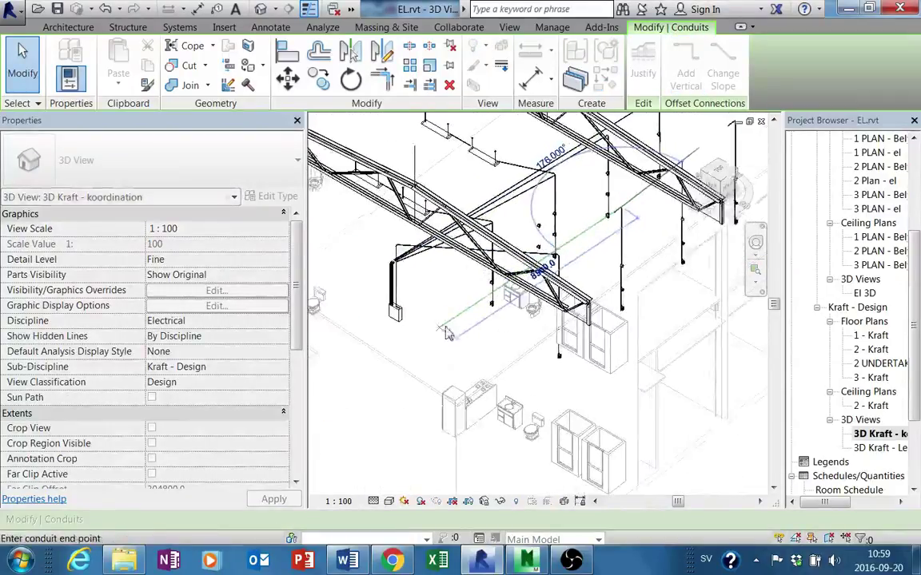
{"action": "scroll", "coordinate": [336, 340], "scroll_direction": "up", "scroll_amount": 2}
{"action": "scroll", "coordinate": [384, 320], "scroll_direction": "up", "scroll_amount": 2}
{"action": "scroll", "coordinate": [419, 292], "scroll_direction": "up", "scroll_amount": 1}
{"action": "scroll", "coordinate": [432, 284], "scroll_direction": "up", "scroll_amount": 1}
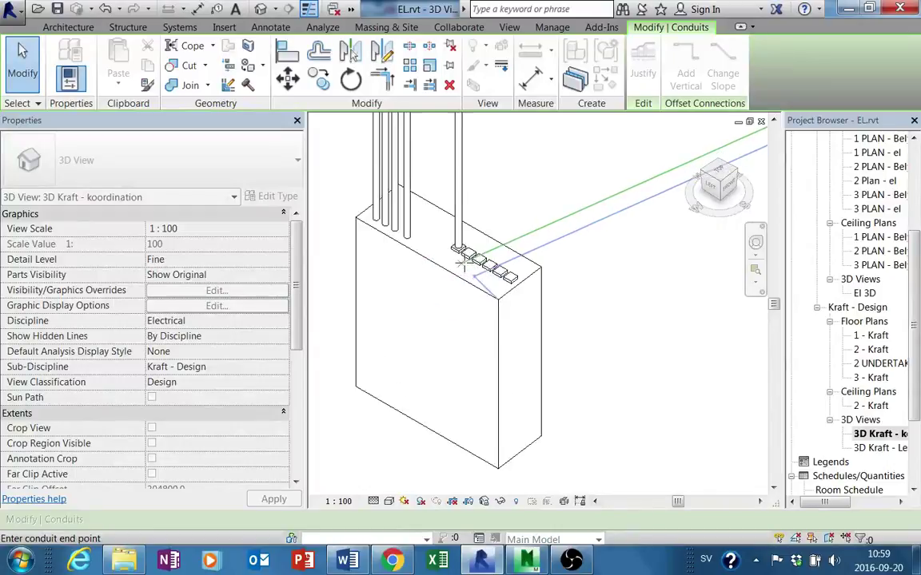
{"action": "scroll", "coordinate": [468, 250], "scroll_direction": "up", "scroll_amount": 1}
{"action": "left_click", "coordinate": [572, 284]}
{"action": "scroll", "coordinate": [572, 283], "scroll_direction": "down", "scroll_amount": 3}
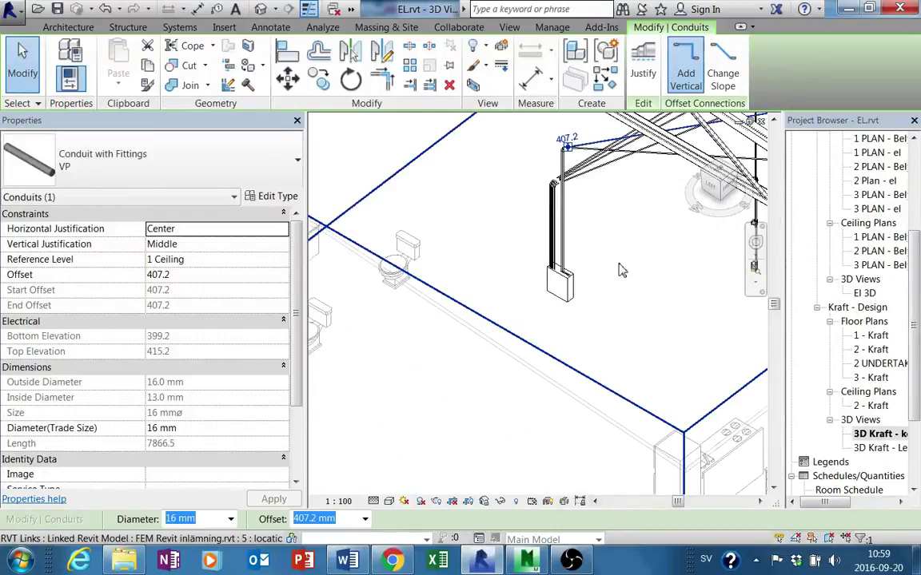
{"action": "scroll", "coordinate": [563, 268], "scroll_direction": "down", "scroll_amount": 2}
Step: Run another conduit from a light's conduit end to the panel's top connector
{"action": "scroll", "coordinate": [559, 257], "scroll_direction": "up", "scroll_amount": 1}
{"action": "scroll", "coordinate": [520, 230], "scroll_direction": "up", "scroll_amount": 1}
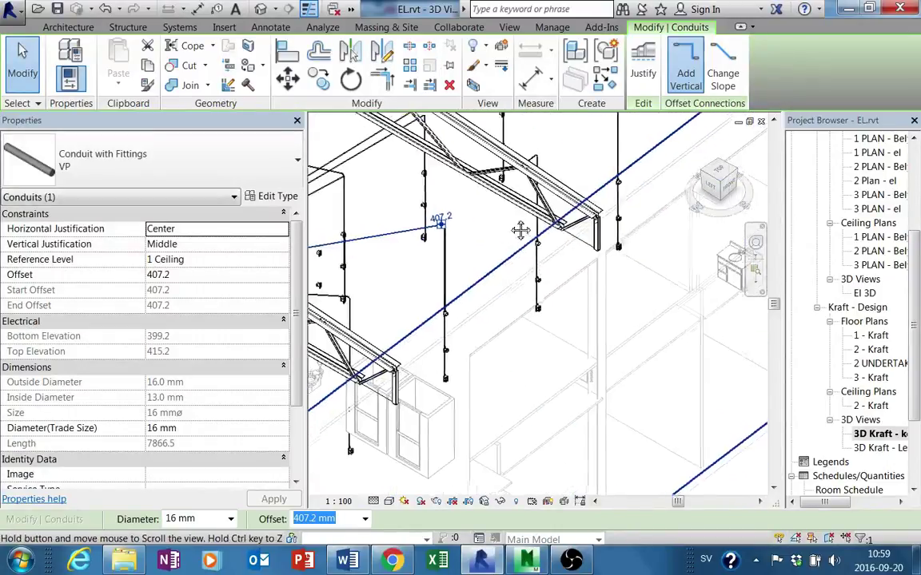
{"action": "scroll", "coordinate": [549, 260], "scroll_direction": "up", "scroll_amount": 1}
{"action": "scroll", "coordinate": [479, 253], "scroll_direction": "up", "scroll_amount": 1}
{"action": "scroll", "coordinate": [551, 204], "scroll_direction": "up", "scroll_amount": 1}
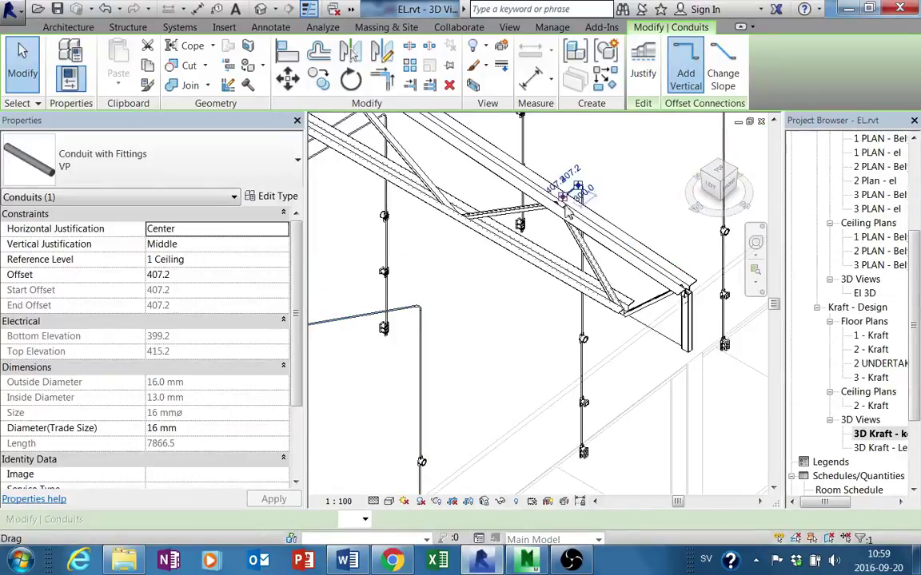
{"action": "left_click", "coordinate": [550, 205]}
{"action": "scroll", "coordinate": [550, 205], "scroll_direction": "down", "scroll_amount": 1}
{"action": "scroll", "coordinate": [549, 215], "scroll_direction": "down", "scroll_amount": 1}
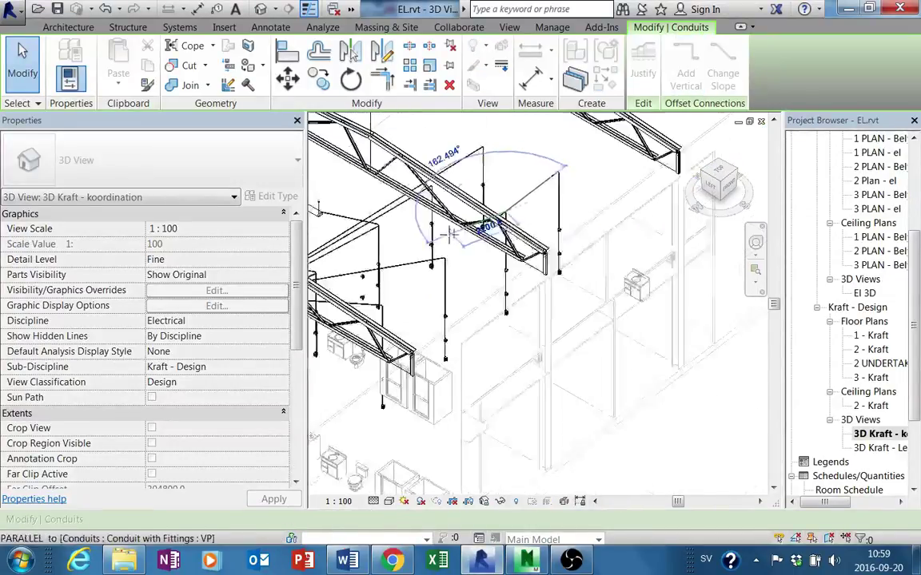
{"action": "scroll", "coordinate": [547, 228], "scroll_direction": "down", "scroll_amount": 1}
{"action": "scroll", "coordinate": [547, 237], "scroll_direction": "down", "scroll_amount": 1}
{"action": "scroll", "coordinate": [447, 271], "scroll_direction": "up", "scroll_amount": 1}
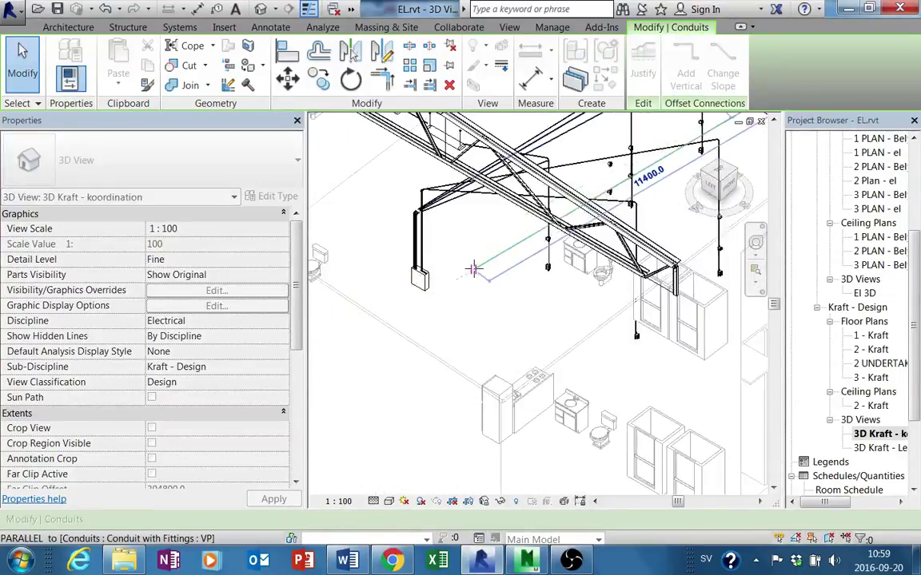
{"action": "scroll", "coordinate": [442, 271], "scroll_direction": "up", "scroll_amount": 2}
{"action": "scroll", "coordinate": [444, 276], "scroll_direction": "up", "scroll_amount": 1}
{"action": "scroll", "coordinate": [443, 280], "scroll_direction": "up", "scroll_amount": 1}
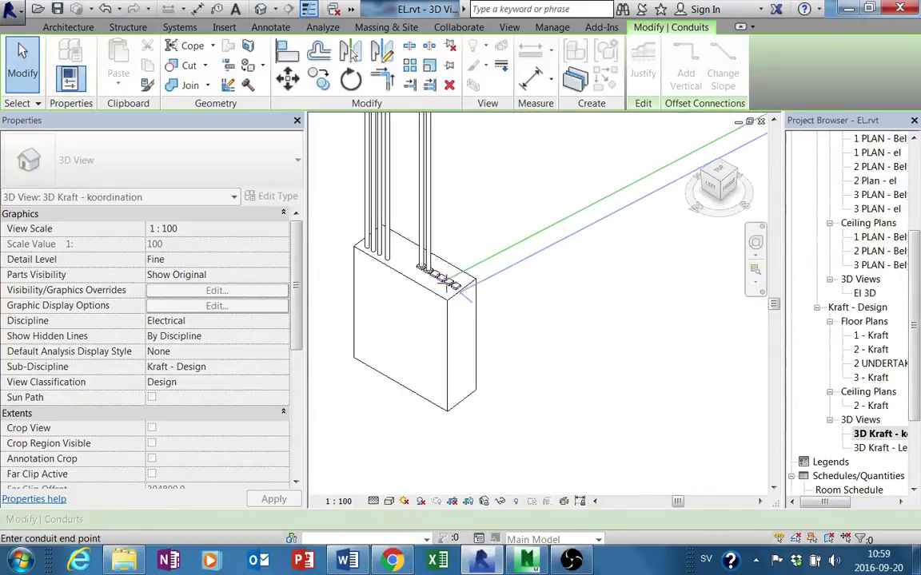
{"action": "left_click", "coordinate": [434, 274]}
{"action": "scroll", "coordinate": [627, 249], "scroll_direction": "down", "scroll_amount": 3}
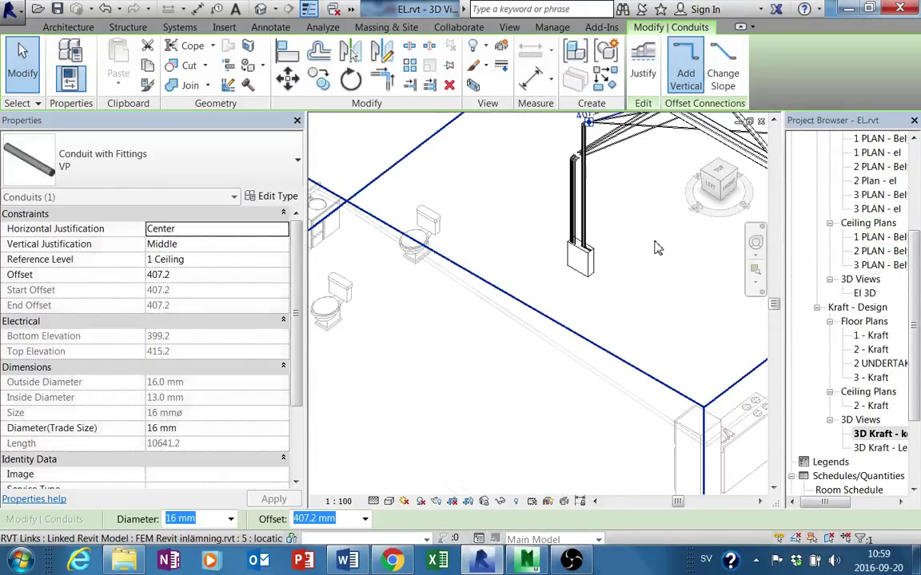
{"action": "scroll", "coordinate": [434, 342], "scroll_direction": "down", "scroll_amount": 2}
{"action": "scroll", "coordinate": [434, 343], "scroll_direction": "down", "scroll_amount": 1}
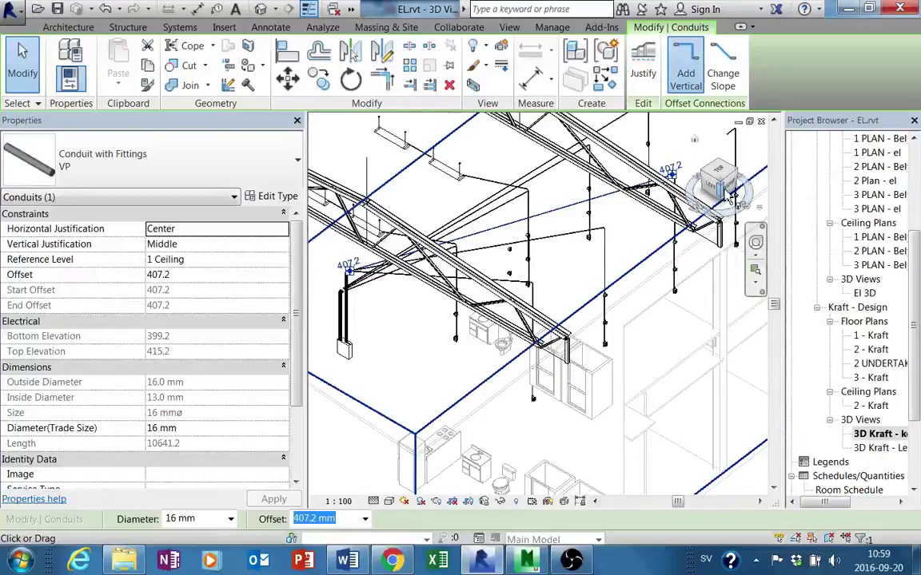
Step: Route a conduit from the next vertical conduit drop toward the panel
{"action": "scroll", "coordinate": [679, 208], "scroll_direction": "up", "scroll_amount": 2}
{"action": "middle_click_drag", "start_coordinate": [679, 208], "coordinate": [707, 231]}
{"action": "scroll", "coordinate": [627, 209], "scroll_direction": "up", "scroll_amount": 2}
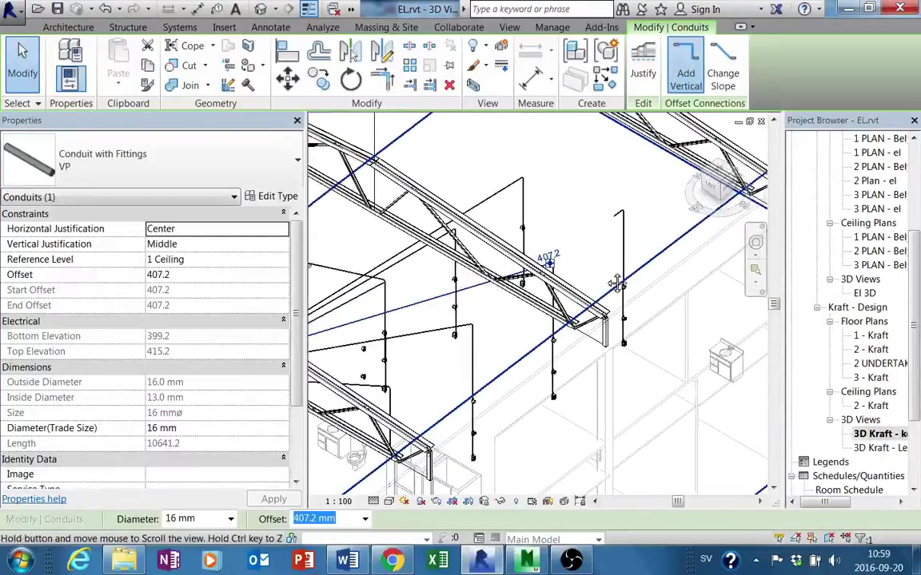
{"action": "left_click", "coordinate": [617, 226]}
{"action": "left_click_drag", "start_coordinate": [617, 226], "coordinate": [569, 254]}
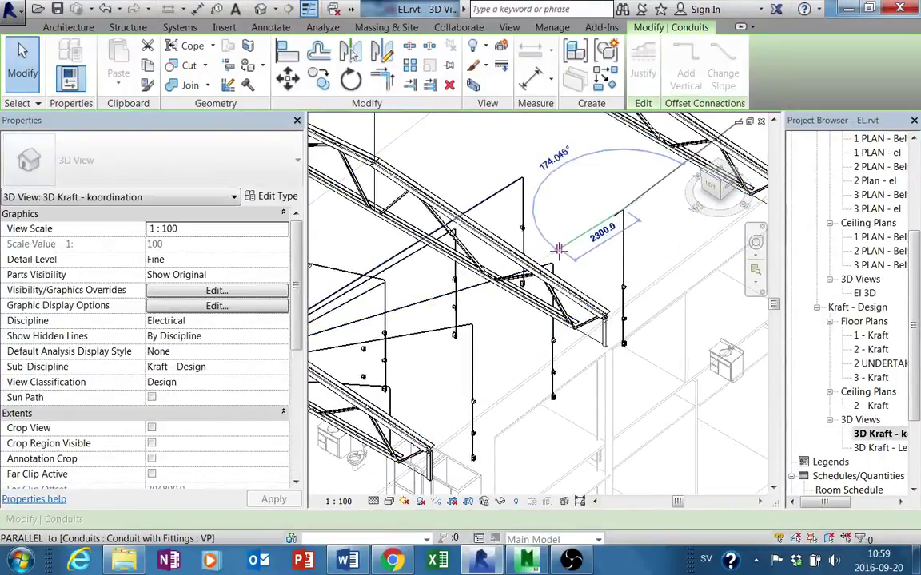
{"action": "scroll", "coordinate": [592, 240], "scroll_direction": "down", "scroll_amount": 3}
{"action": "scroll", "coordinate": [552, 260], "scroll_direction": "up", "scroll_amount": 3}
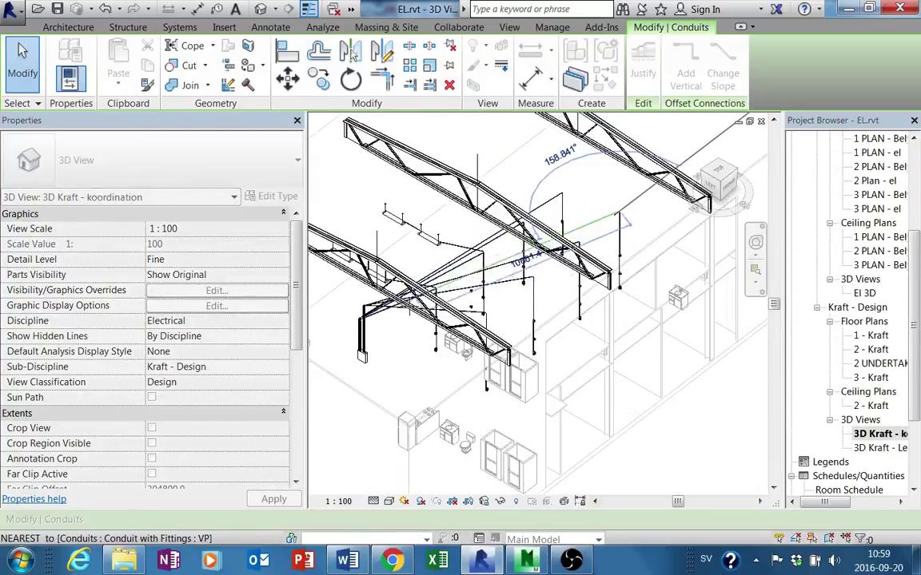
{"action": "scroll", "coordinate": [479, 304], "scroll_direction": "up", "scroll_amount": 1}
Step: Select one of the 16 mm conduits at the panel box to check its properties, then deselect
{"action": "mouse_move", "coordinate": [414, 331]}
{"action": "middle_mouse_down"}
{"action": "mouse_move", "coordinate": [388, 374]}
{"action": "mouse_move", "coordinate": [447, 351]}
{"action": "middle_mouse_up"}
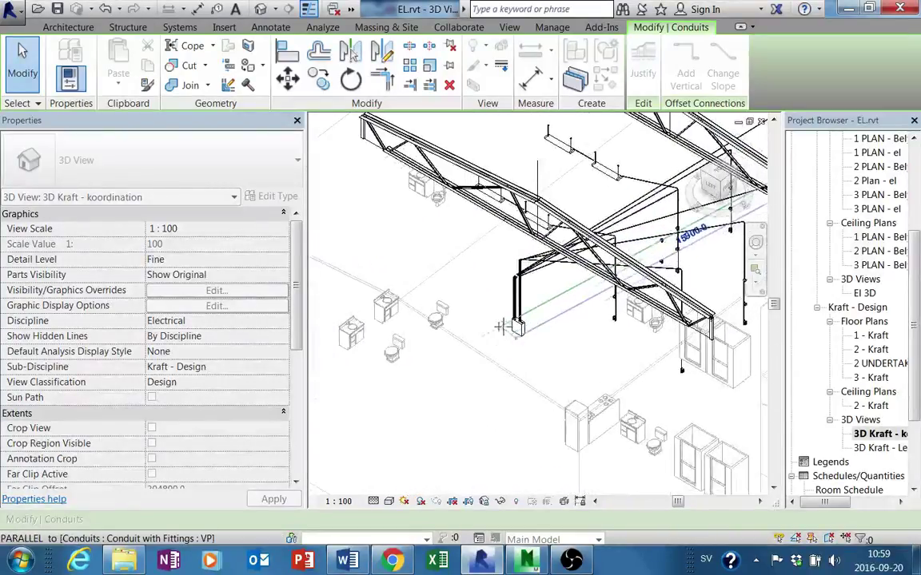
{"action": "scroll", "coordinate": [562, 323], "scroll_direction": "up", "scroll_amount": 2}
{"action": "scroll", "coordinate": [562, 323], "scroll_direction": "up", "scroll_amount": 2}
{"action": "scroll", "coordinate": [561, 323], "scroll_direction": "up", "scroll_amount": 1}
{"action": "scroll", "coordinate": [562, 323], "scroll_direction": "up", "scroll_amount": 2}
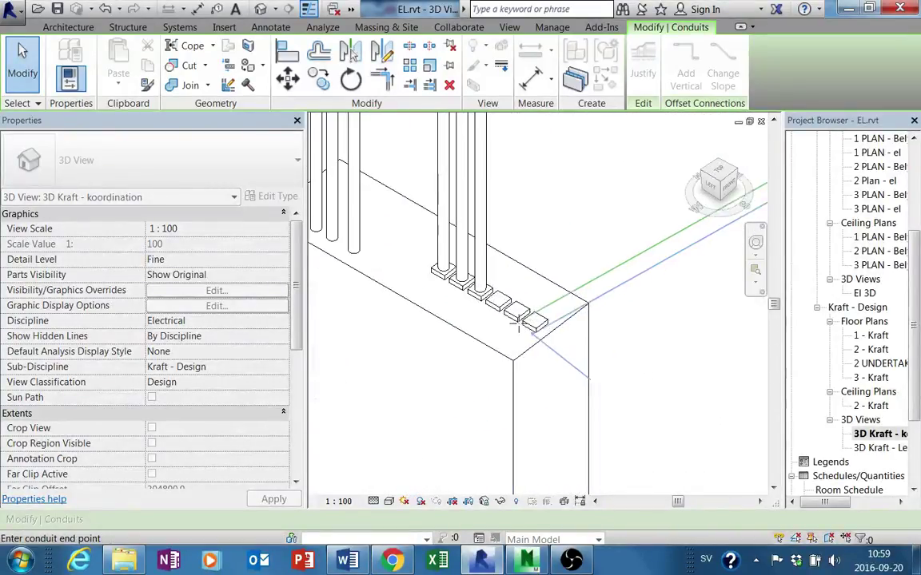
{"action": "left_click", "coordinate": [501, 309]}
{"action": "scroll", "coordinate": [512, 312], "scroll_direction": "down", "scroll_amount": 2}
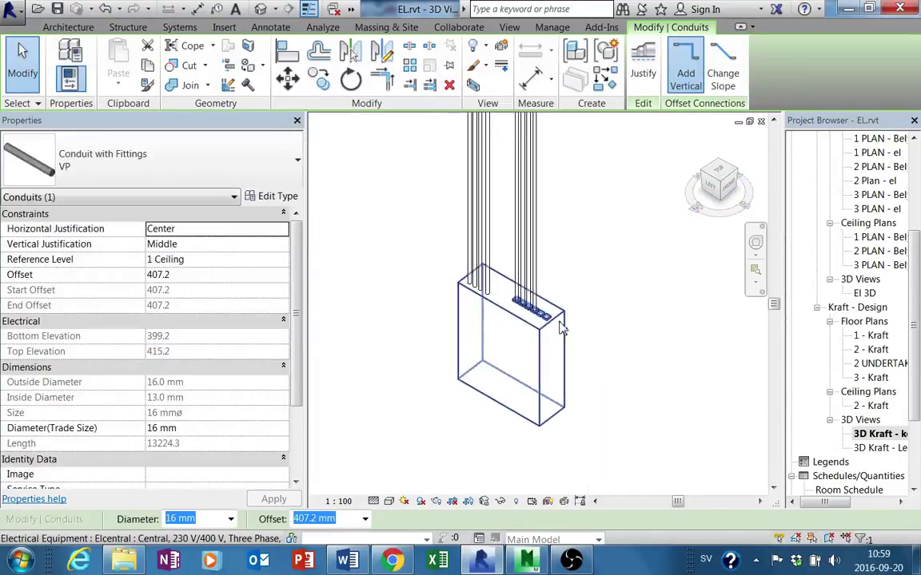
{"action": "scroll", "coordinate": [628, 335], "scroll_direction": "down", "scroll_amount": 3}
{"action": "left_click", "coordinate": [630, 319]}
{"action": "mouse_move", "coordinate": [629, 319]}
{"action": "middle_mouse_down"}
{"action": "mouse_move", "coordinate": [550, 362]}
{"action": "mouse_move", "coordinate": [520, 343]}
{"action": "mouse_move", "coordinate": [479, 387]}
{"action": "mouse_move", "coordinate": [547, 364]}
{"action": "middle_mouse_up"}
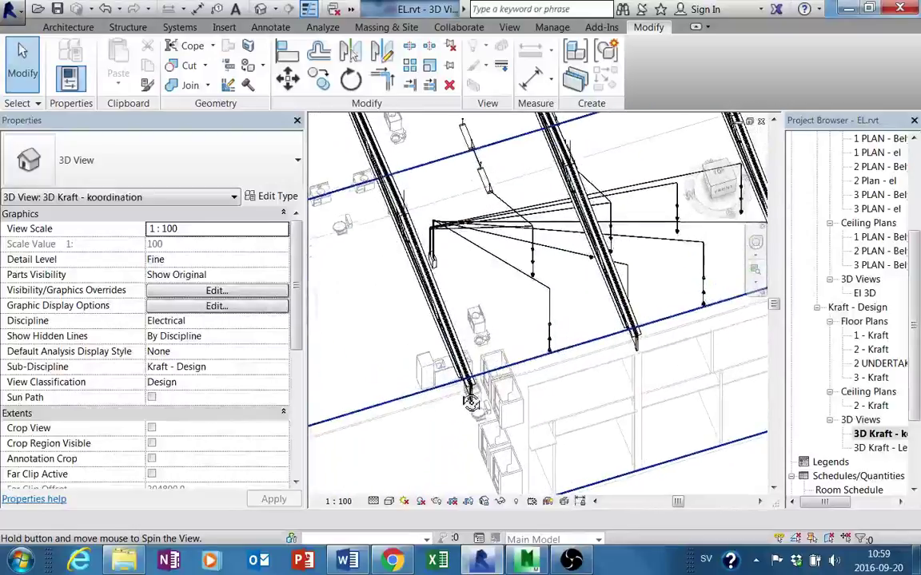
{"action": "left_click", "coordinate": [550, 330]}
{"action": "scroll", "coordinate": [560, 344], "scroll_direction": "up", "scroll_amount": 3}
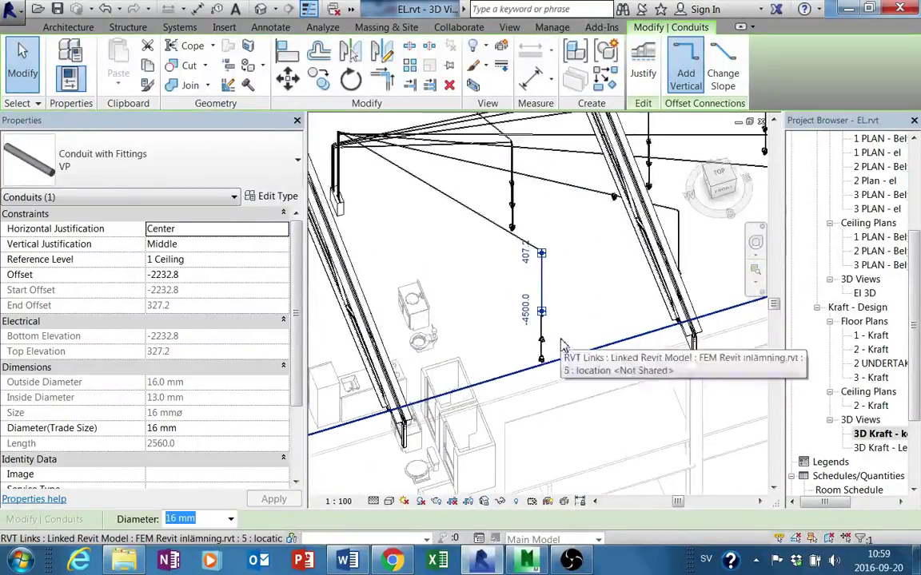
{"action": "middle_click_drag", "start_coordinate": [562, 345], "coordinate": [557, 351], "text": "shift"}
{"action": "left_click", "coordinate": [542, 349]}
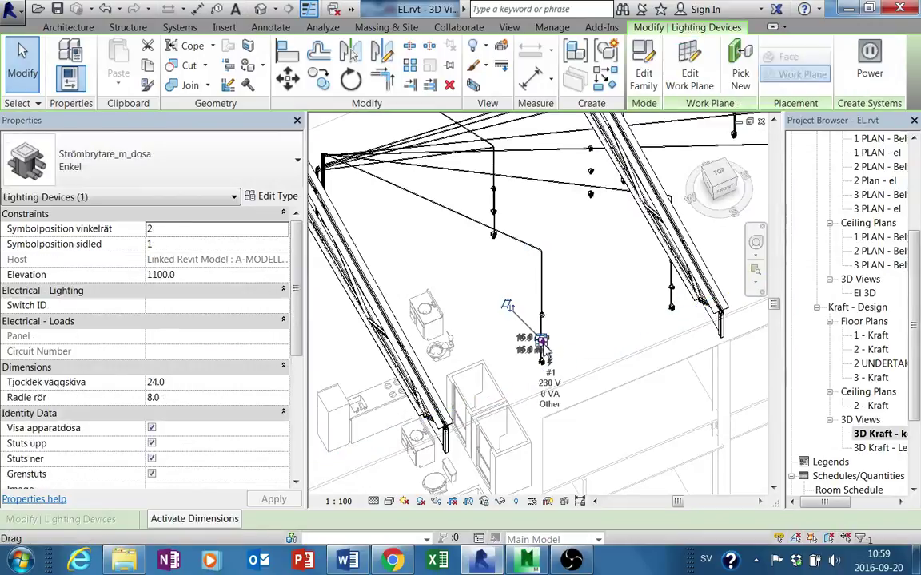
{"action": "mouse_move", "coordinate": [545, 384]}
{"action": "middle_mouse_down", "text": "shift"}
{"action": "mouse_move", "coordinate": [586, 371]}
{"action": "mouse_move", "coordinate": [565, 372]}
{"action": "mouse_move", "coordinate": [415, 240]}
{"action": "middle_mouse_up", "text": "shift"}
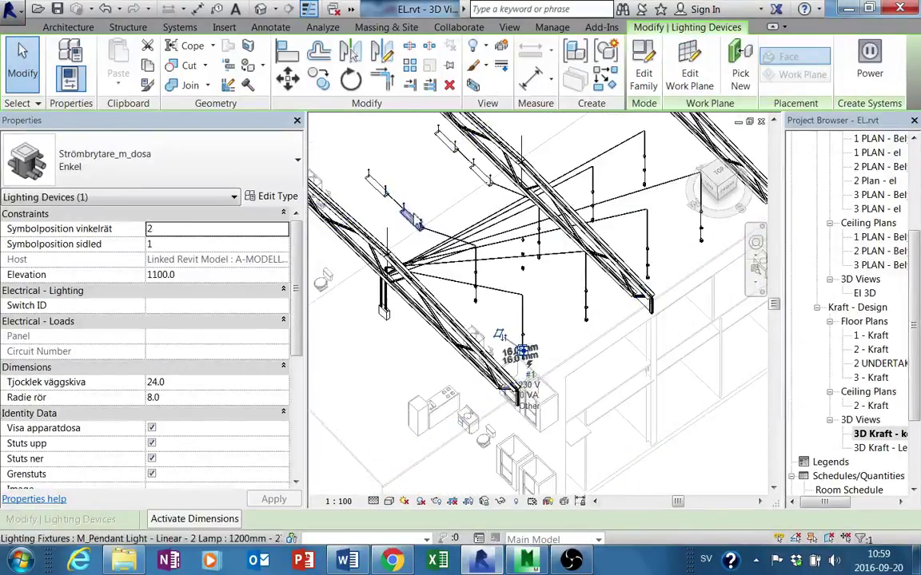
{"action": "left_click", "coordinate": [416, 219]}
{"action": "key", "text": "Escape"}
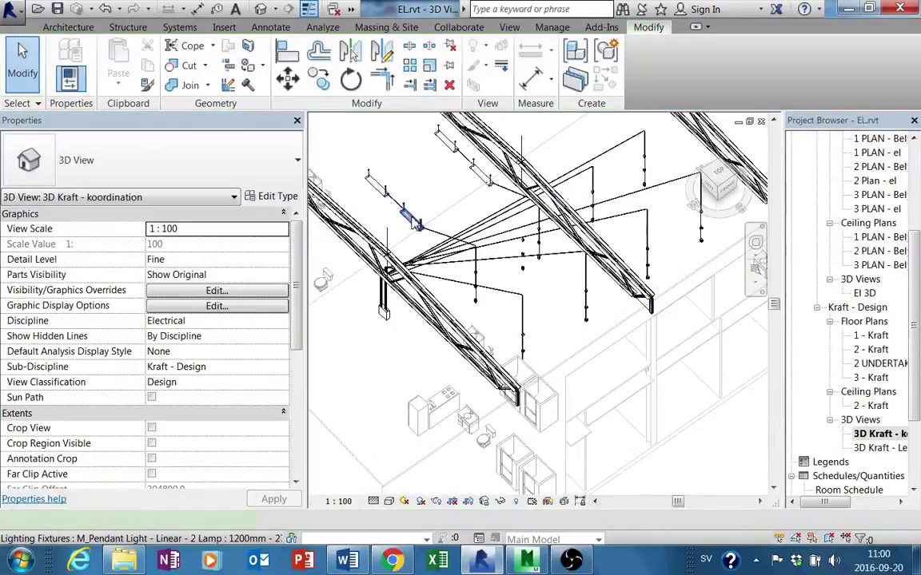
{"action": "left_click", "coordinate": [410, 218]}
{"action": "left_click", "coordinate": [375, 202], "text": "ctrl"}
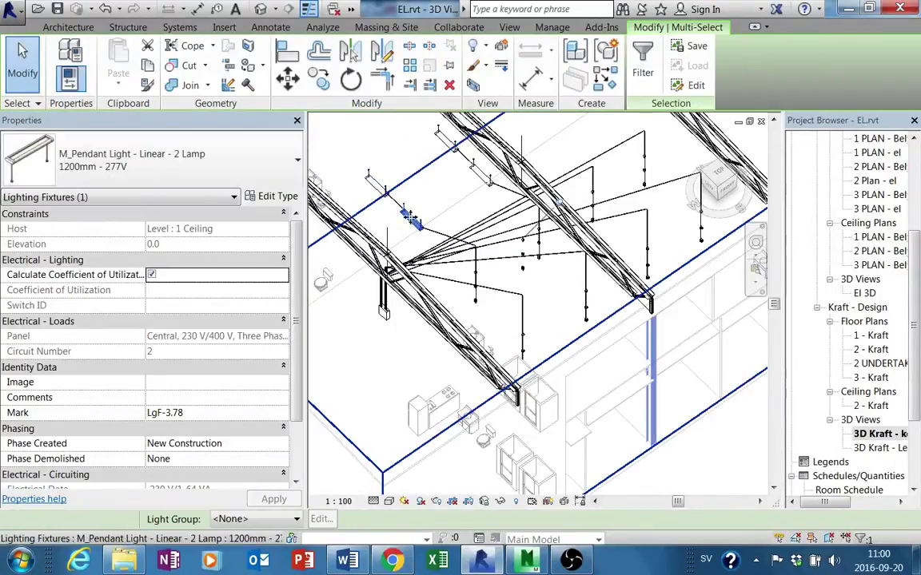
{"action": "key", "text": "Escape"}
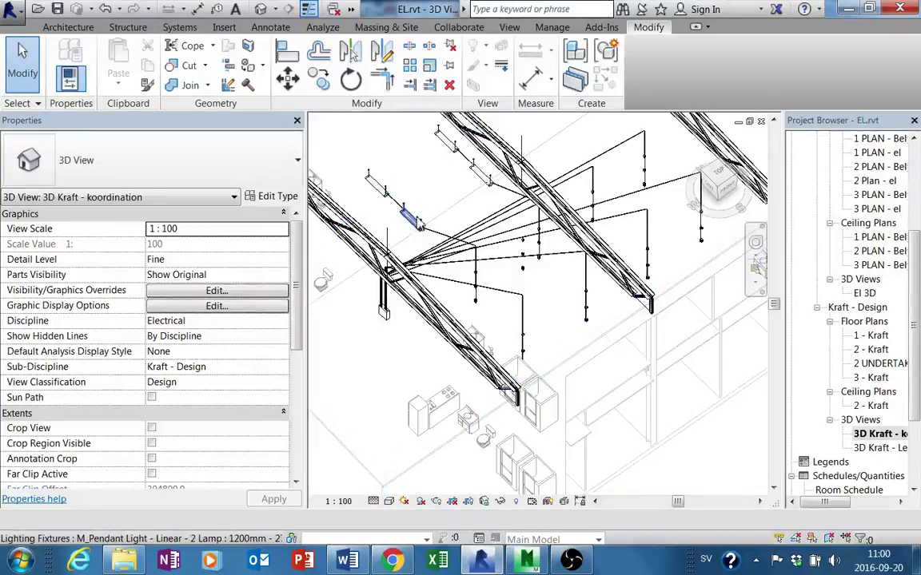
Step: Mirror the selected pendant lights across a drawn horizontal axis, then clear the selection
{"action": "left_click", "coordinate": [409, 217]}
{"action": "mouse_move", "coordinate": [596, 363]}
{"action": "middle_mouse_down", "text": "shift"}
{"action": "mouse_move", "coordinate": [544, 418]}
{"action": "mouse_move", "coordinate": [493, 394]}
{"action": "middle_mouse_up", "text": "shift"}
{"action": "scroll", "coordinate": [512, 304], "scroll_direction": "down", "scroll_amount": 2}
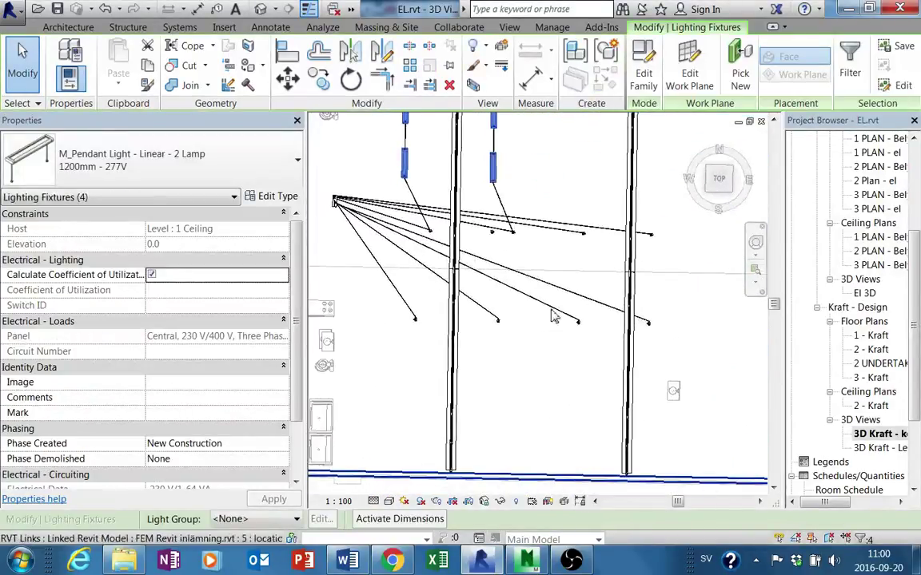
{"action": "left_click", "coordinate": [349, 52]}
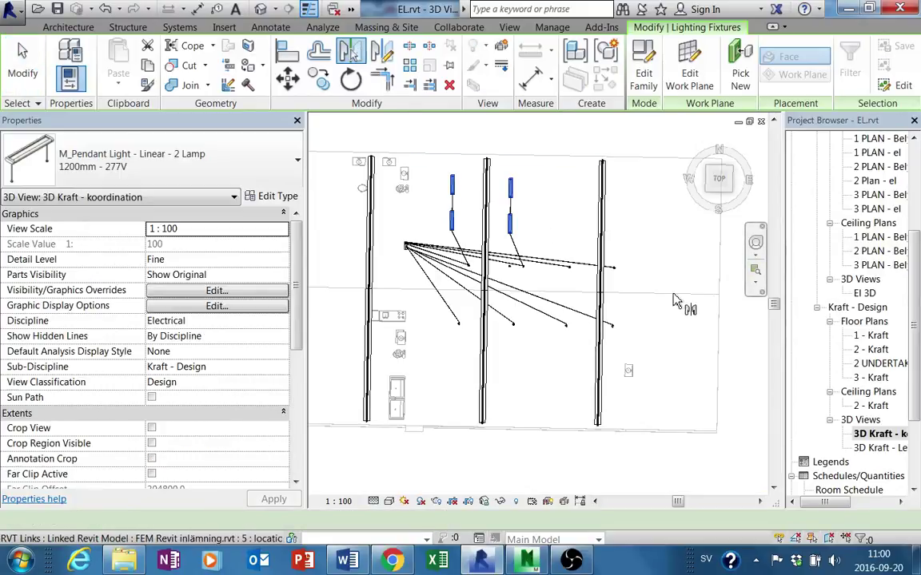
{"action": "left_click", "coordinate": [382, 53]}
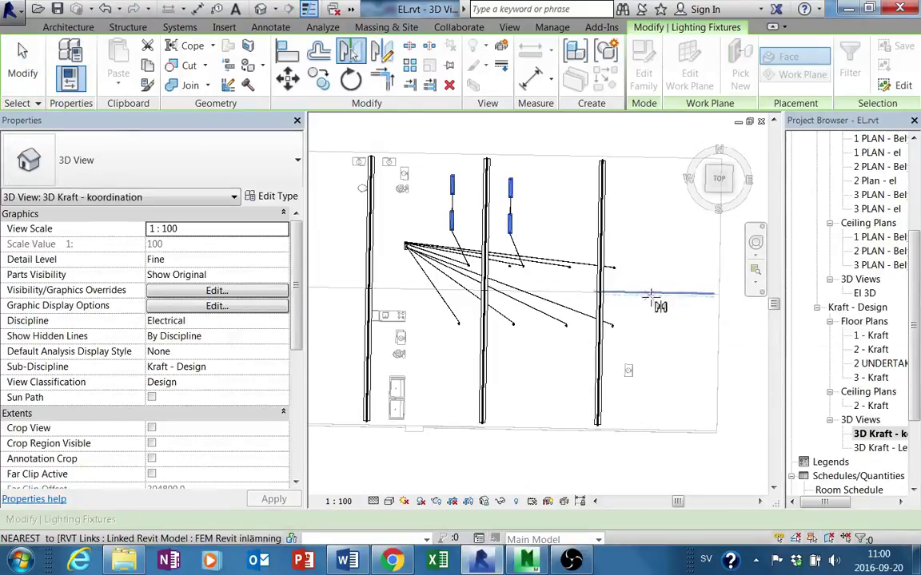
{"action": "left_click", "coordinate": [678, 298]}
{"action": "left_click", "coordinate": [561, 297]}
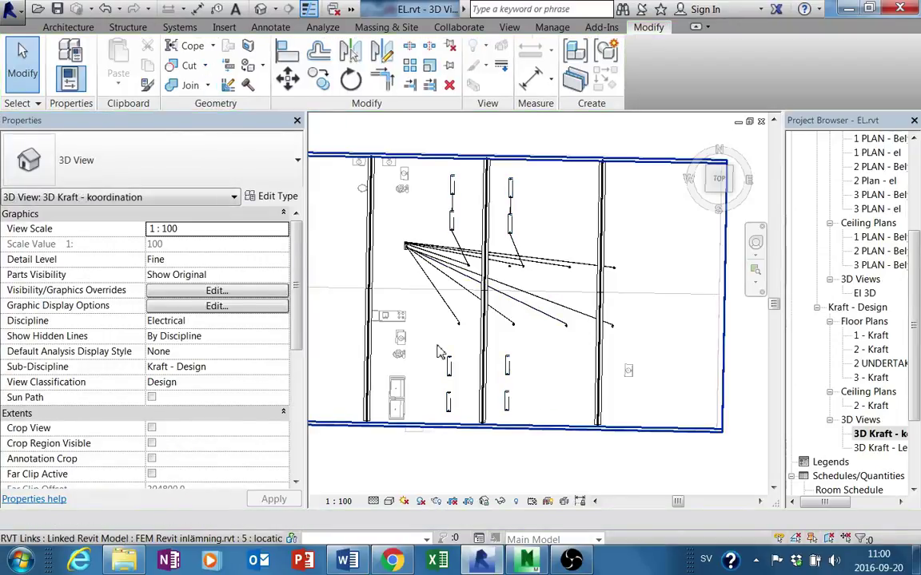
{"action": "mouse_move", "coordinate": [438, 347]}
{"action": "left_mouse_down"}
{"action": "mouse_move", "coordinate": [526, 440]}
{"action": "mouse_move", "coordinate": [518, 411]}
{"action": "mouse_move", "coordinate": [627, 410]}
{"action": "left_mouse_up"}
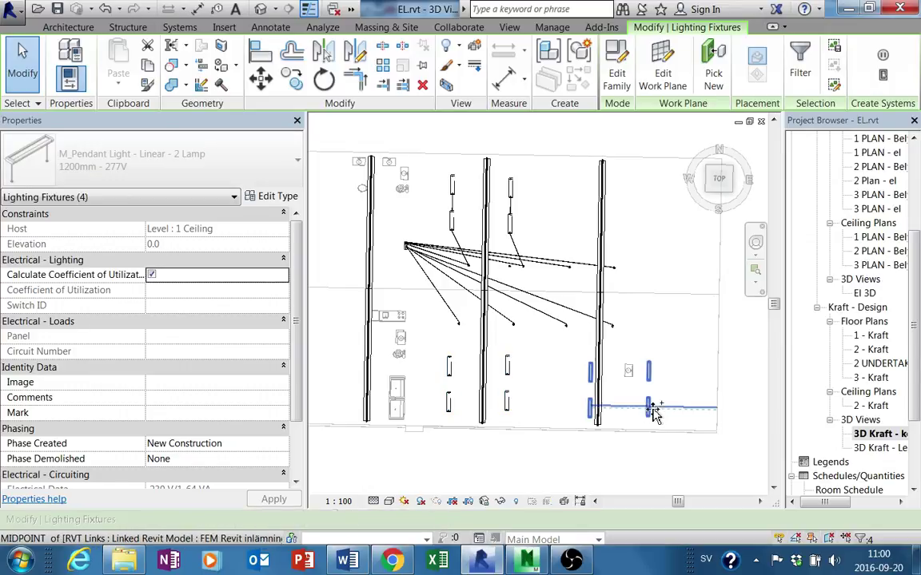
{"action": "mouse_move", "coordinate": [628, 408]}
{"action": "middle_mouse_down", "text": "shift"}
{"action": "mouse_move", "coordinate": [608, 353]}
{"action": "mouse_move", "coordinate": [516, 384]}
{"action": "mouse_move", "coordinate": [496, 330]}
{"action": "middle_mouse_up", "text": "shift"}
{"action": "key", "text": "Escape"}
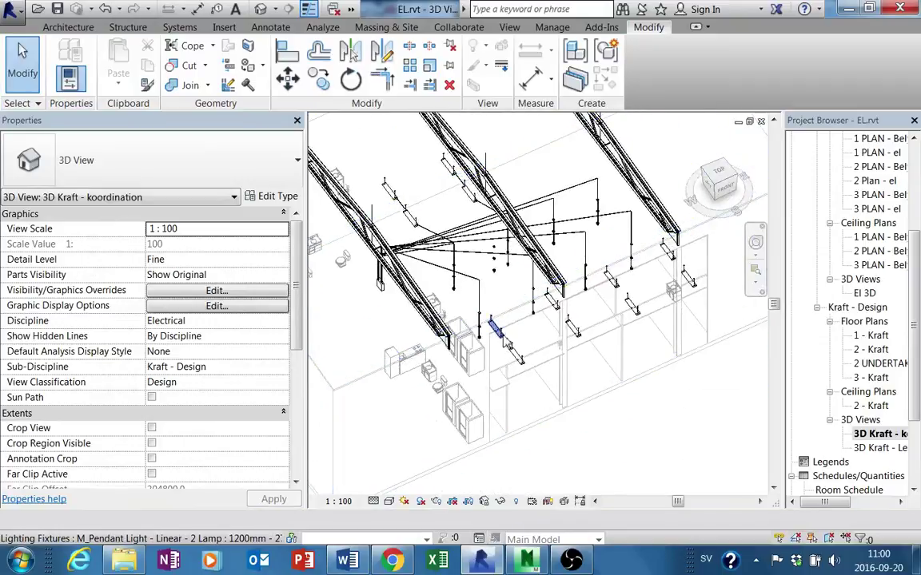
Step: Create a power circuit from a pendant light and add two more fixtures to it
{"action": "left_click", "coordinate": [495, 329]}
{"action": "left_click", "coordinate": [853, 63]}
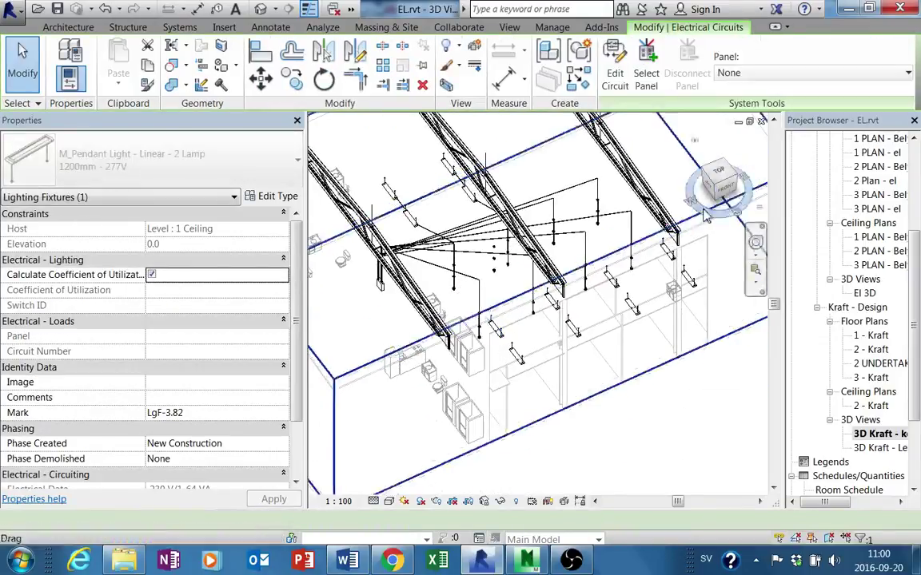
{"action": "left_click", "coordinate": [614, 79]}
{"action": "scroll", "coordinate": [480, 363], "scroll_direction": "up", "scroll_amount": 2}
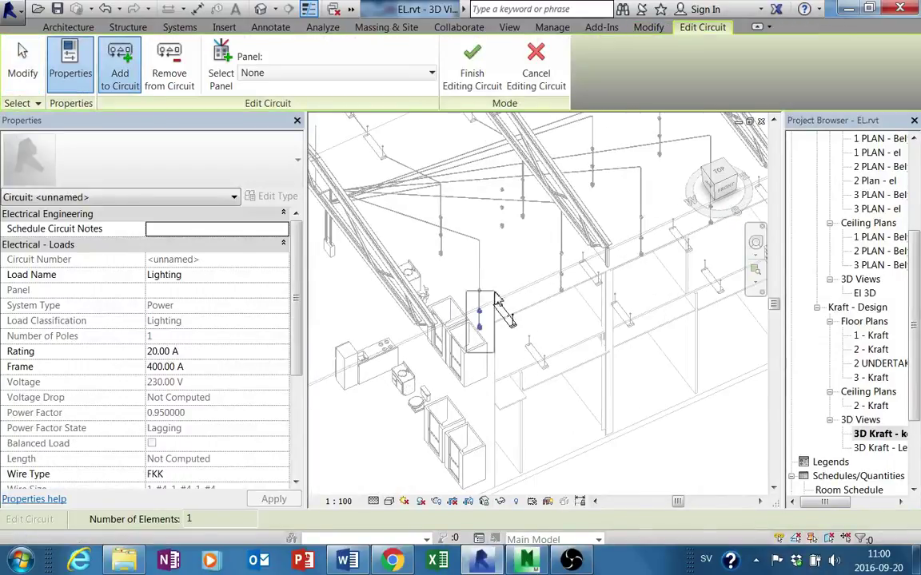
{"action": "left_click", "coordinate": [496, 300]}
{"action": "mouse_move", "coordinate": [524, 391]}
{"action": "middle_mouse_down"}
{"action": "mouse_move", "coordinate": [509, 403]}
{"action": "mouse_move", "coordinate": [515, 435]}
{"action": "mouse_move", "coordinate": [302, 177]}
{"action": "middle_mouse_up"}
{"action": "left_click", "coordinate": [518, 367]}
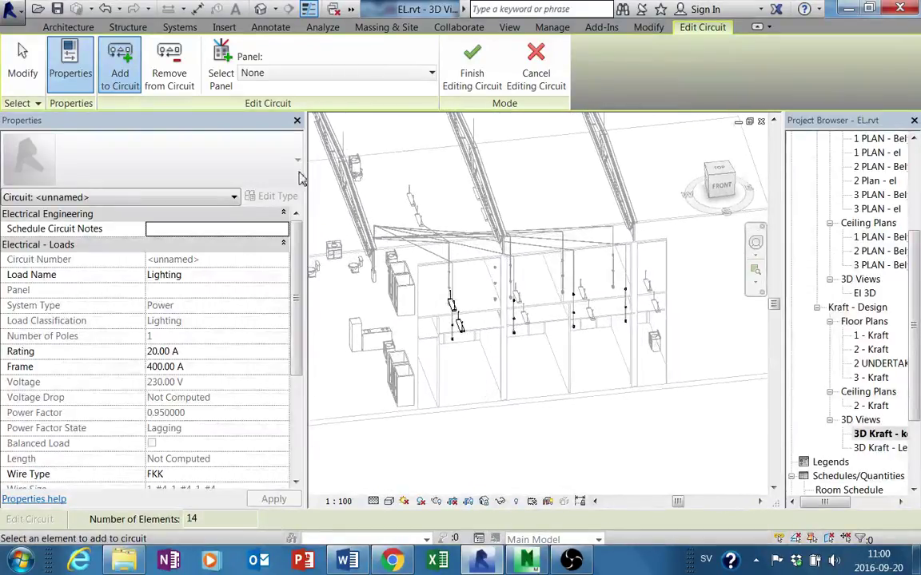
Step: Remove the extra boxed fixtures, leaving five, and finish the 20 A, 230 V circuit
{"action": "left_click", "coordinate": [169, 64]}
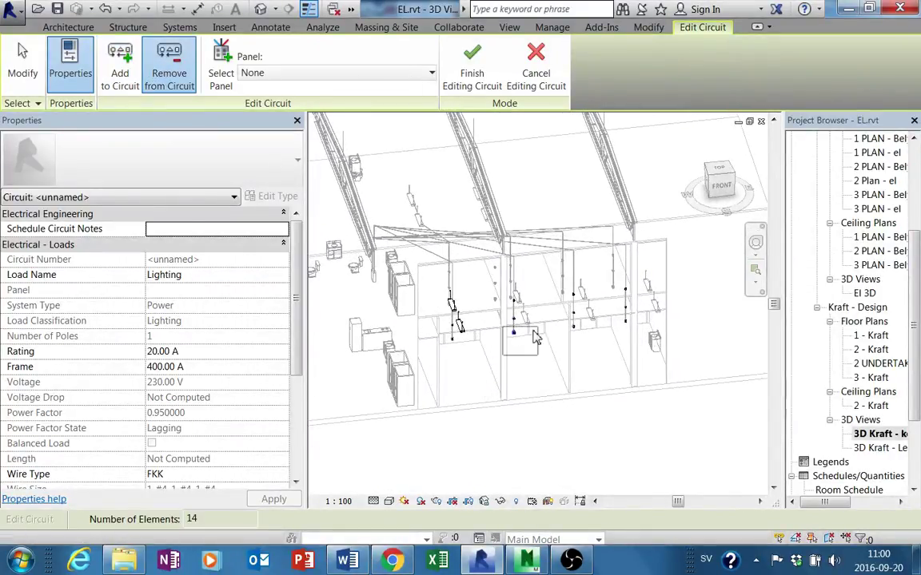
{"action": "left_click_drag", "start_coordinate": [670, 275], "coordinate": [668, 277]}
{"action": "mouse_move", "coordinate": [557, 386]}
{"action": "middle_mouse_down", "text": "shift"}
{"action": "mouse_move", "coordinate": [578, 411]}
{"action": "mouse_move", "coordinate": [568, 385]}
{"action": "middle_mouse_up", "text": "shift"}
{"action": "left_click", "coordinate": [467, 44]}
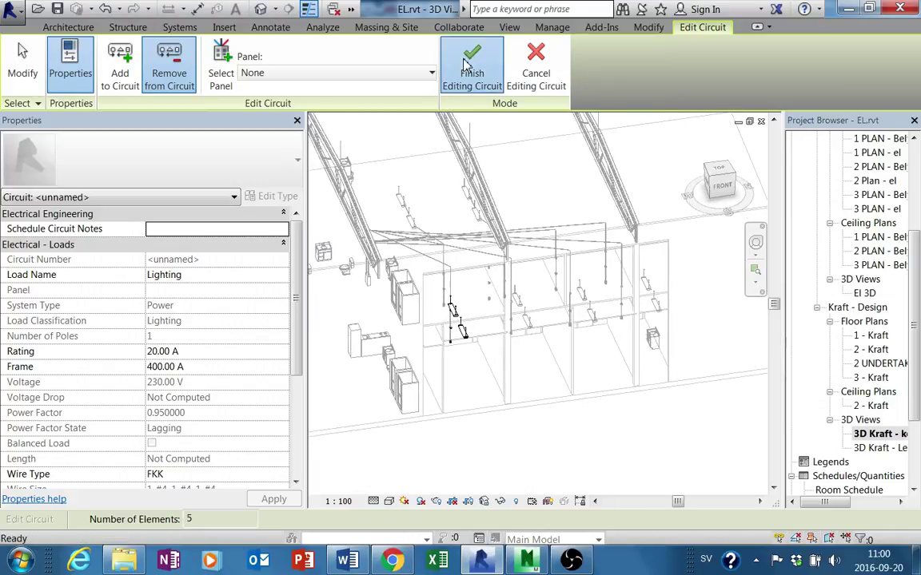
{"action": "mouse_move", "coordinate": [526, 462]}
{"action": "middle_mouse_down", "text": "shift"}
{"action": "mouse_move", "coordinate": [542, 442]}
{"action": "mouse_move", "coordinate": [489, 441]}
{"action": "middle_mouse_up", "text": "shift"}
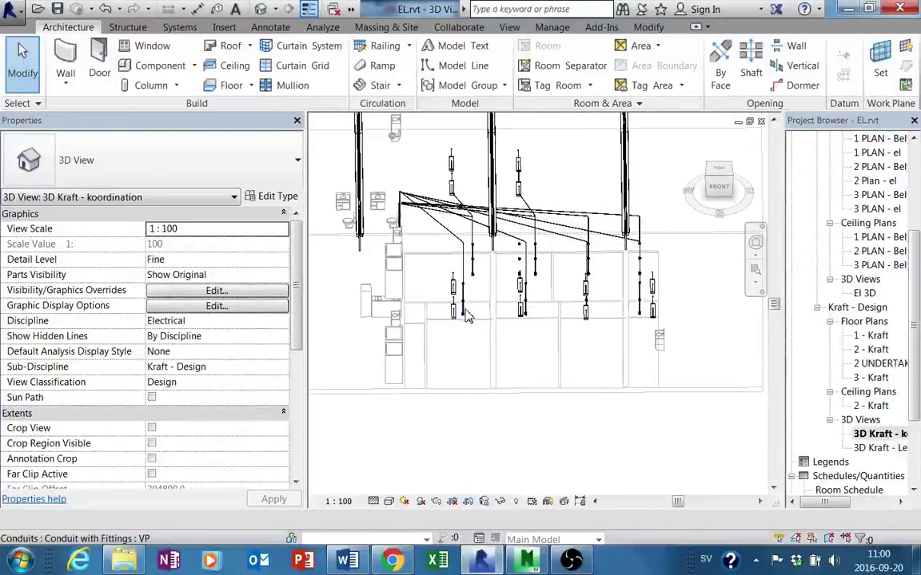
Step: Create a power circuit from a light in the next group and add its fixtures
{"action": "scroll", "coordinate": [487, 384], "scroll_direction": "up", "scroll_amount": 3}
{"action": "middle_click_drag", "start_coordinate": [534, 314], "coordinate": [548, 392]}
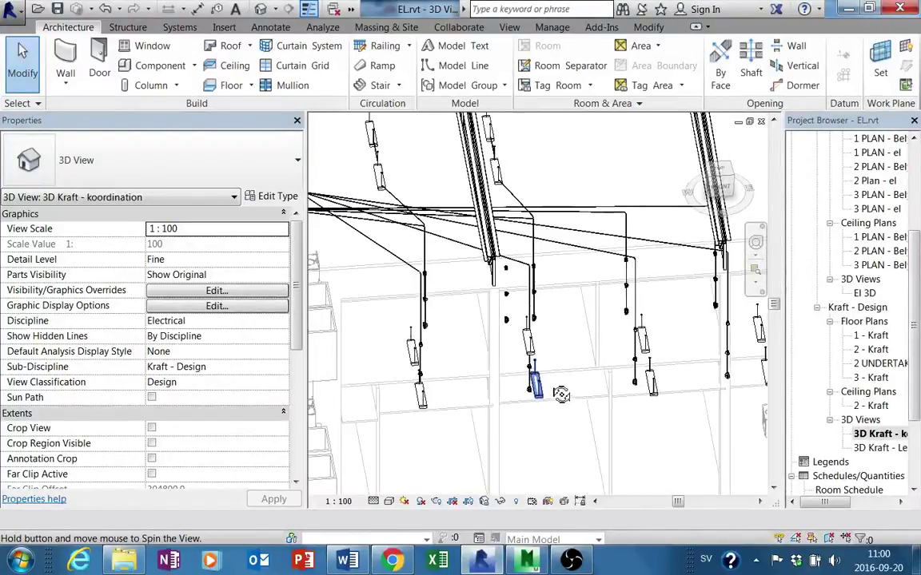
{"action": "left_click", "coordinate": [536, 386]}
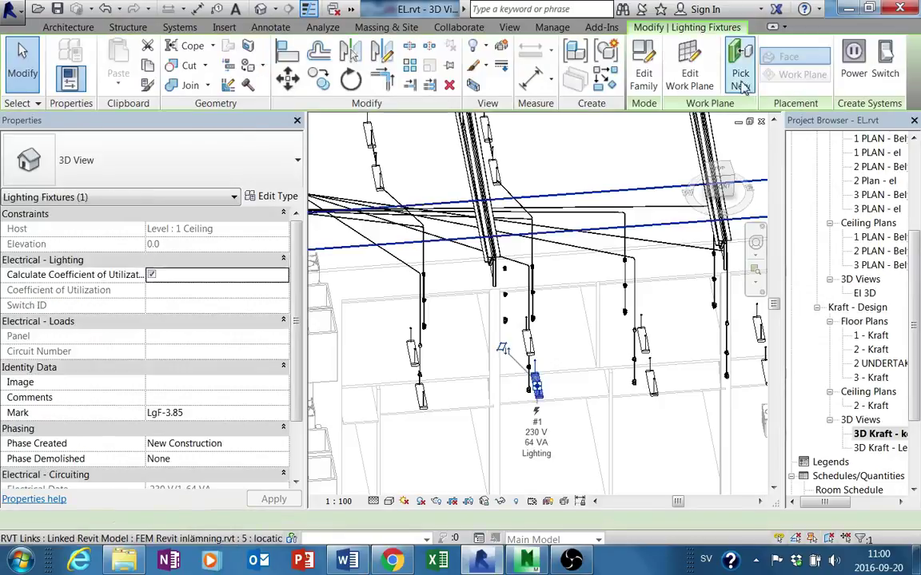
{"action": "left_click", "coordinate": [855, 68]}
{"action": "middle_click_drag", "start_coordinate": [575, 298], "coordinate": [524, 349], "text": "shift"}
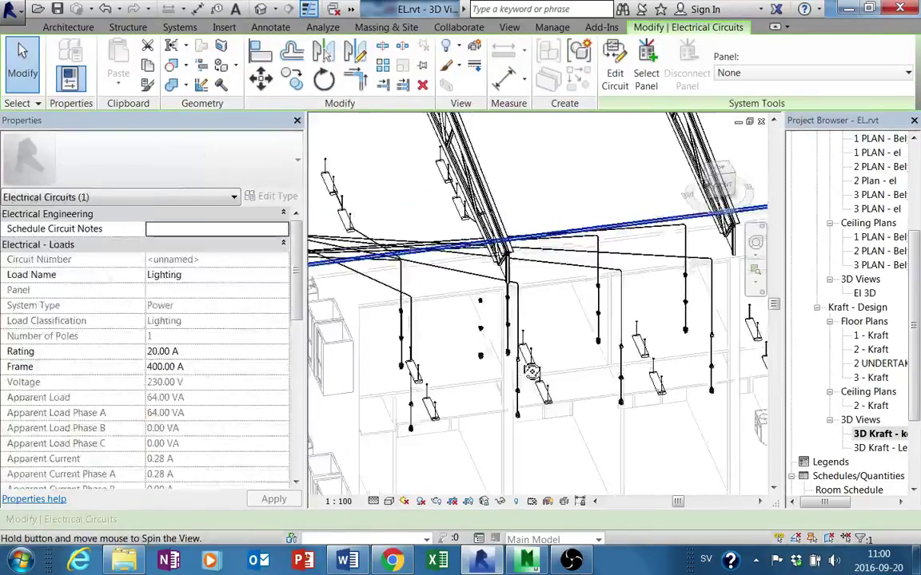
{"action": "left_click", "coordinate": [614, 64]}
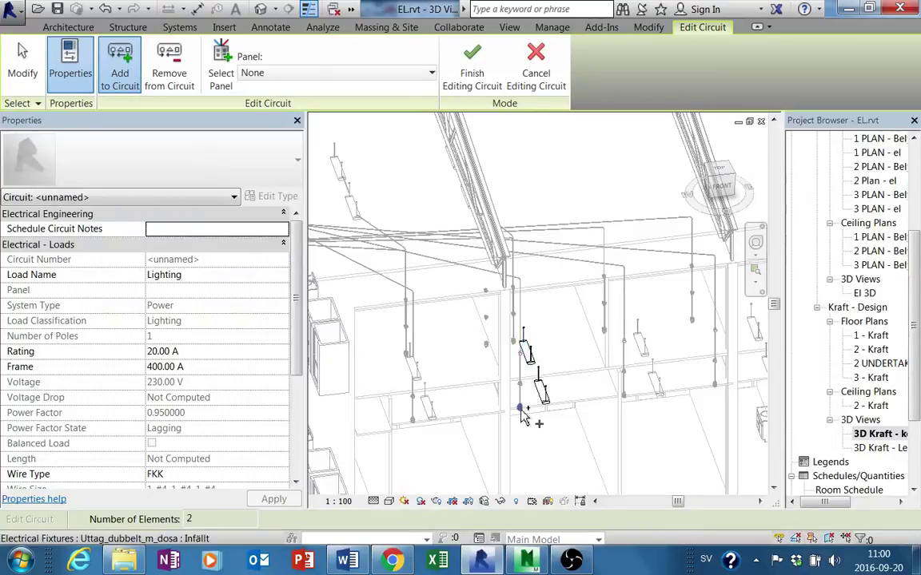
{"action": "left_click", "coordinate": [524, 385]}
{"action": "middle_click_drag", "start_coordinate": [554, 389], "coordinate": [557, 407], "text": "shift"}
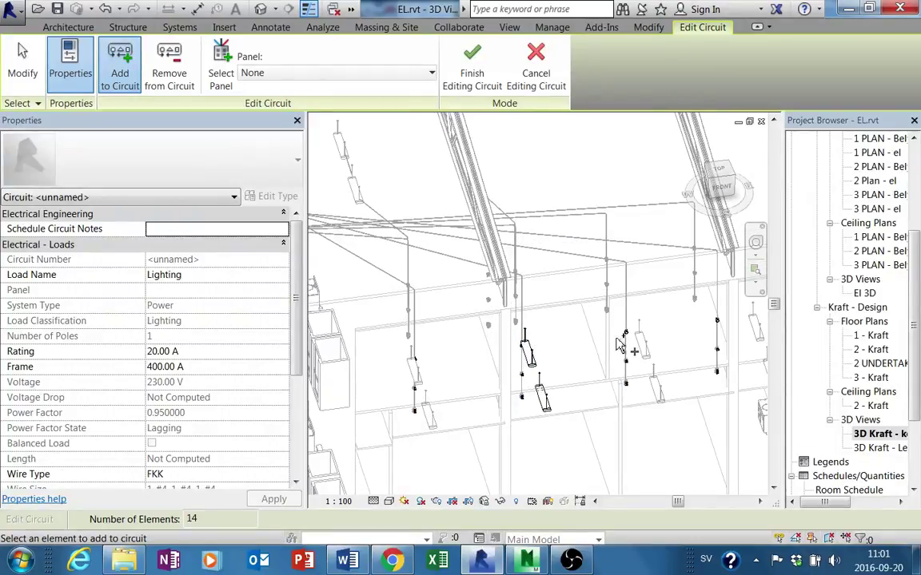
{"action": "middle_click_drag", "start_coordinate": [617, 346], "coordinate": [414, 398], "text": "shift"}
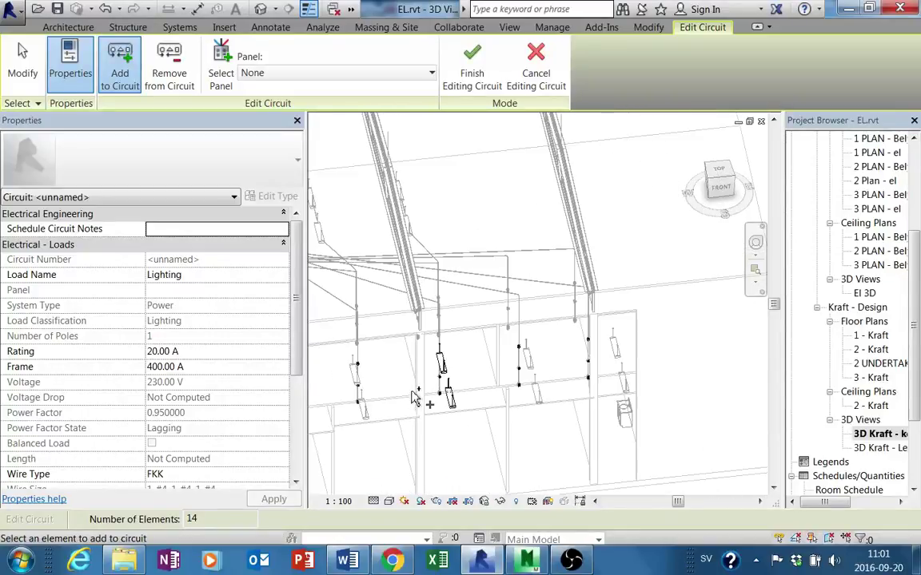
Step: Remove the left and right extra fixtures and finish the circuit with 11 elements
{"action": "left_click", "coordinate": [168, 68]}
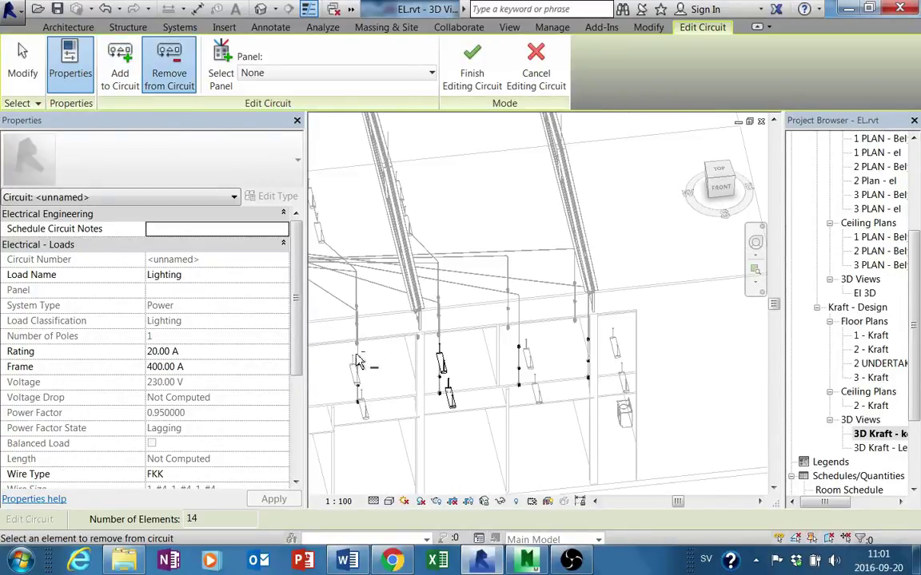
{"action": "left_click_drag", "start_coordinate": [332, 328], "coordinate": [402, 428]}
{"action": "left_click_drag", "start_coordinate": [449, 278], "coordinate": [606, 429]}
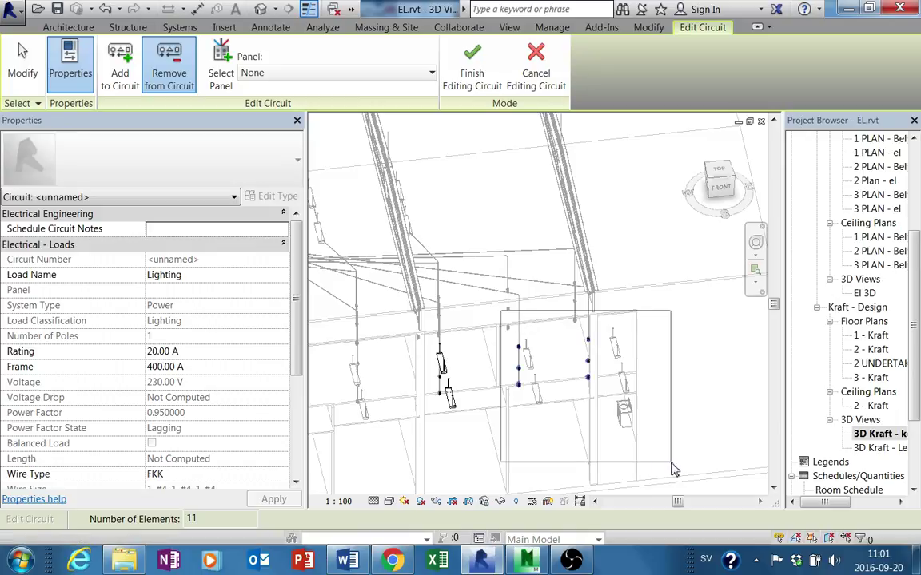
{"action": "left_click", "coordinate": [470, 74]}
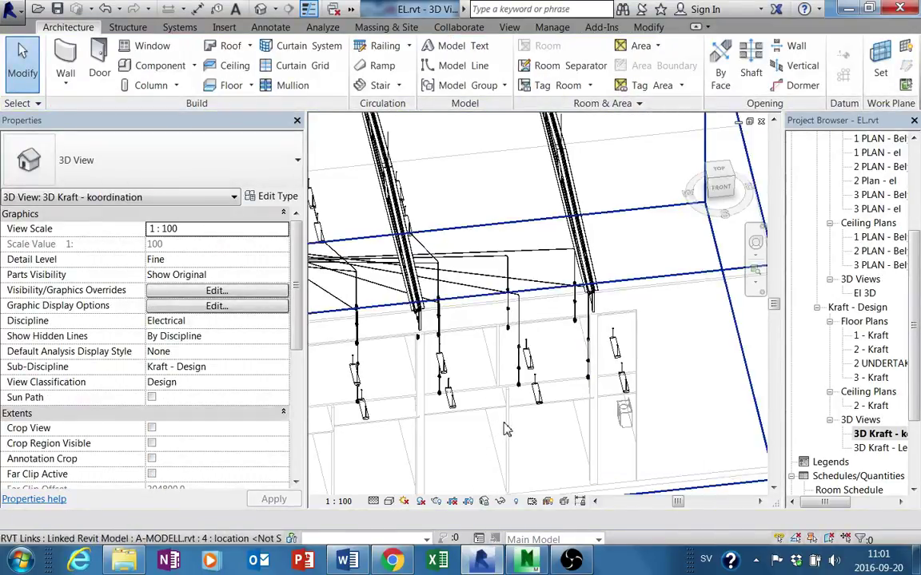
Step: Create a power circuit from a pendant light and add more fixtures to it
{"action": "left_click", "coordinate": [544, 408]}
{"action": "middle_click_drag", "start_coordinate": [544, 409], "coordinate": [559, 400], "text": "shift"}
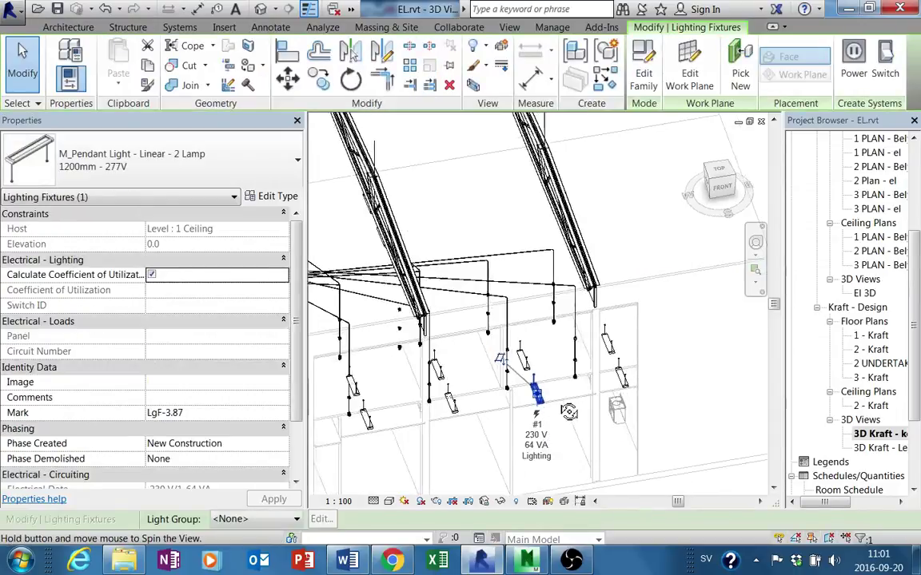
{"action": "left_click", "coordinate": [854, 70]}
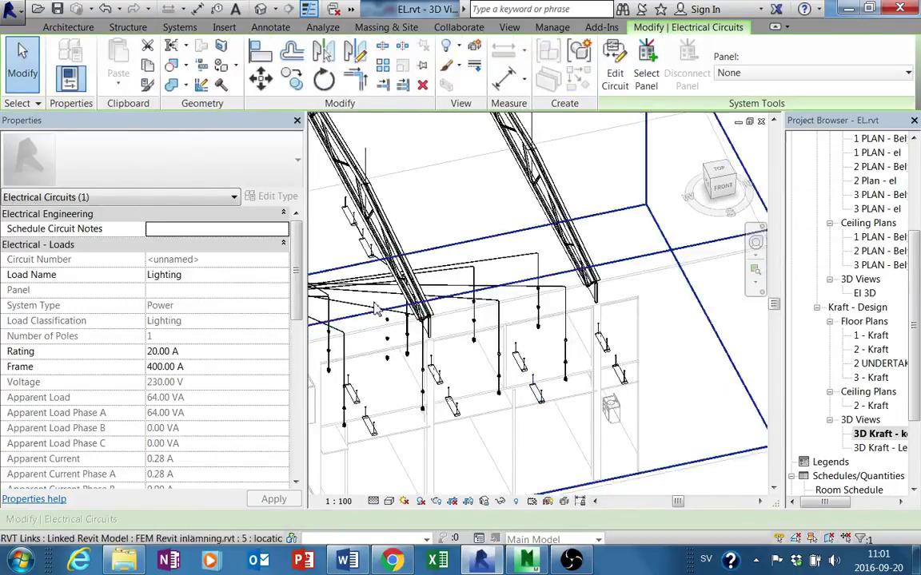
{"action": "left_click", "coordinate": [614, 73]}
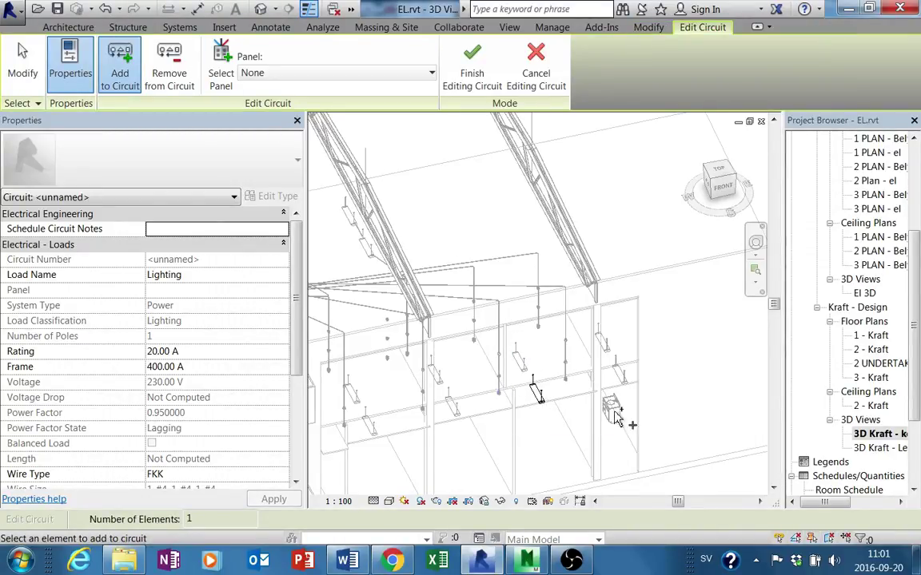
{"action": "left_click", "coordinate": [525, 367]}
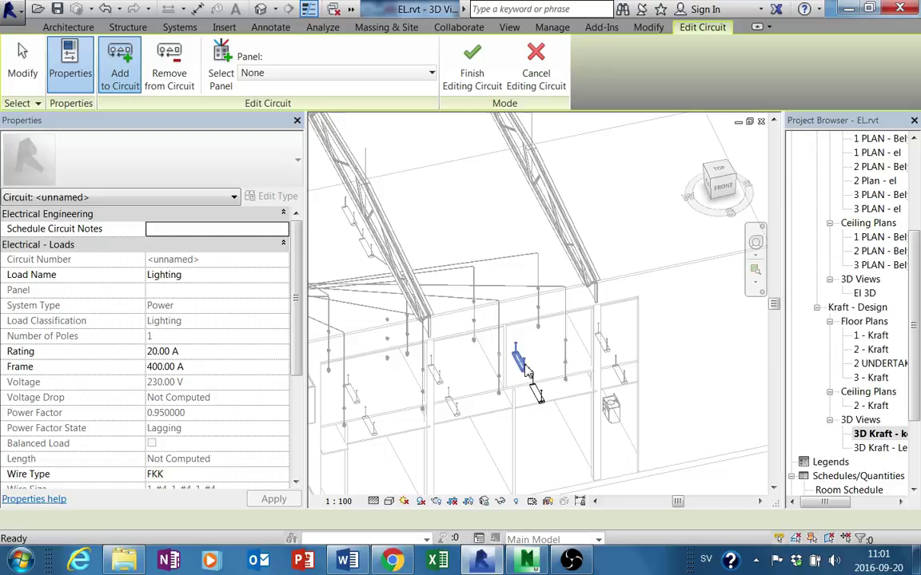
{"action": "left_click", "coordinate": [502, 405]}
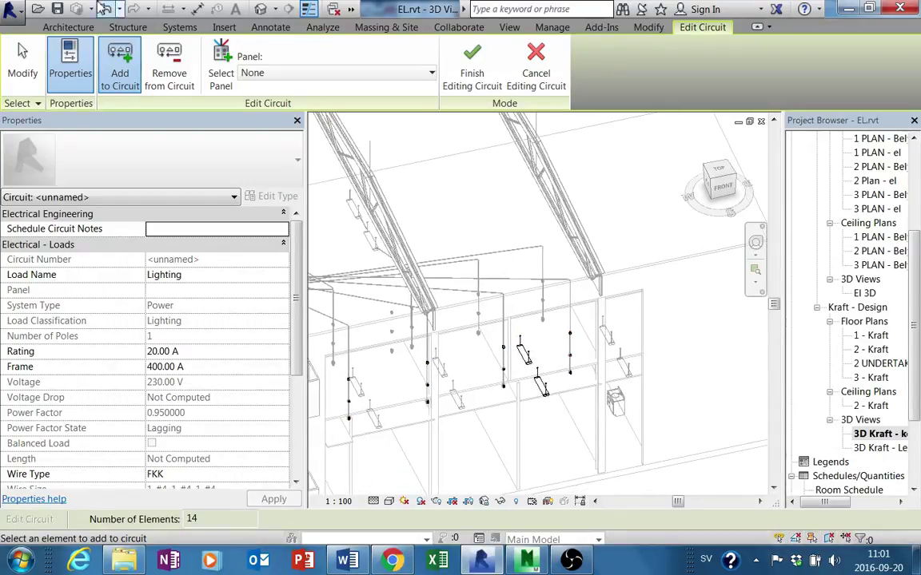
Step: Remove the left-side and three other extra fixtures, finishing the circuit with 5 elements
{"action": "left_click", "coordinate": [169, 65]}
{"action": "middle_click_drag", "start_coordinate": [426, 405], "coordinate": [488, 368]}
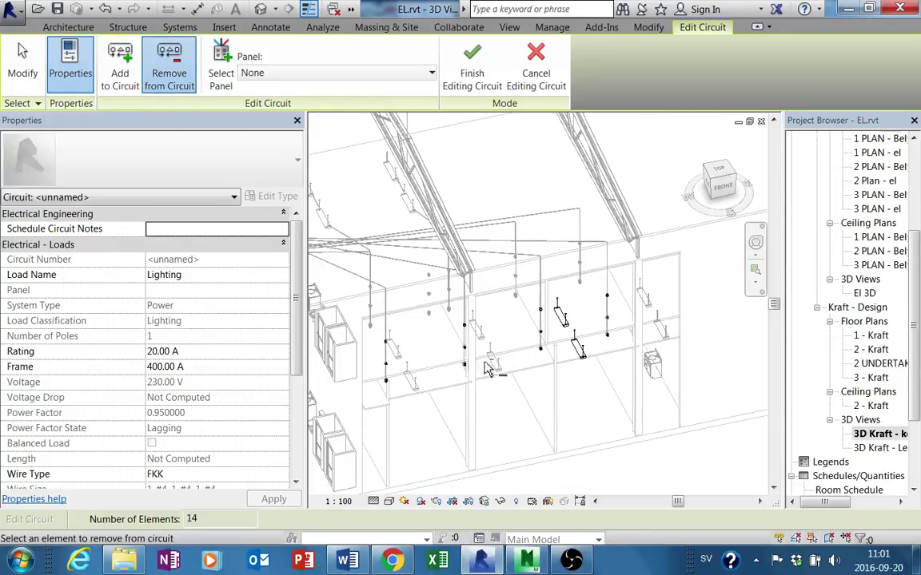
{"action": "left_click_drag", "start_coordinate": [359, 289], "coordinate": [503, 424]}
{"action": "left_click_drag", "start_coordinate": [676, 404], "coordinate": [678, 406]}
{"action": "middle_click_drag", "start_coordinate": [650, 420], "coordinate": [640, 412], "text": "shift"}
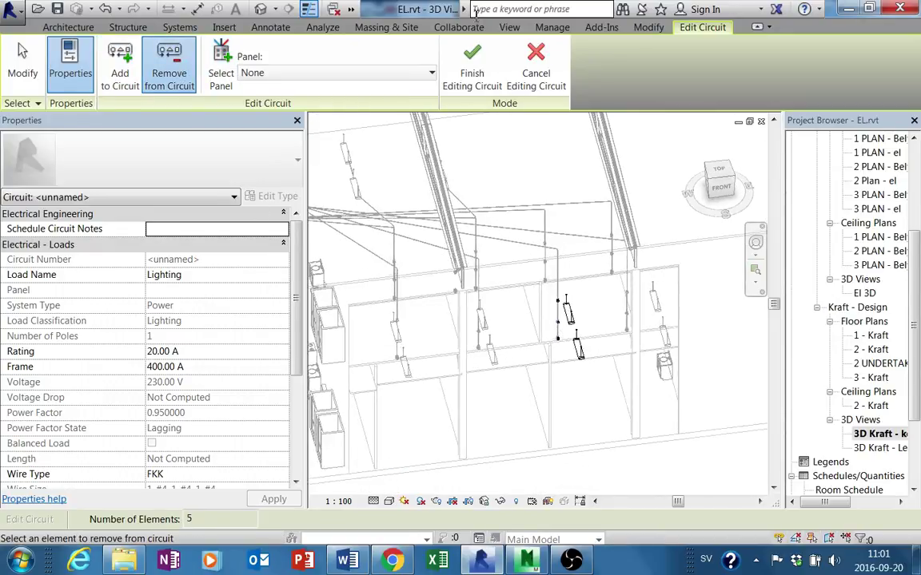
{"action": "left_click", "coordinate": [473, 54]}
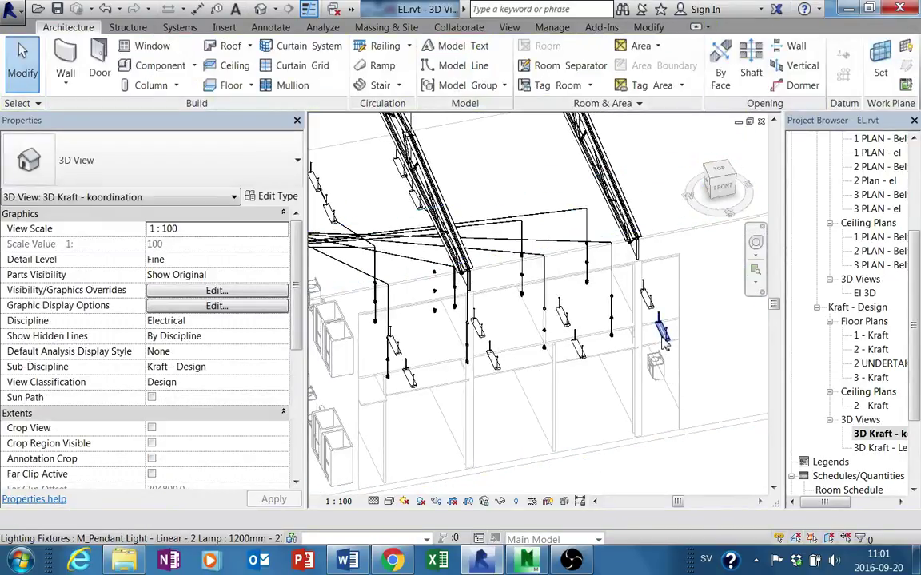
Step: Create a power circuit from another pendant light, add fixtures, and dismiss the load warning
{"action": "left_click", "coordinate": [660, 329]}
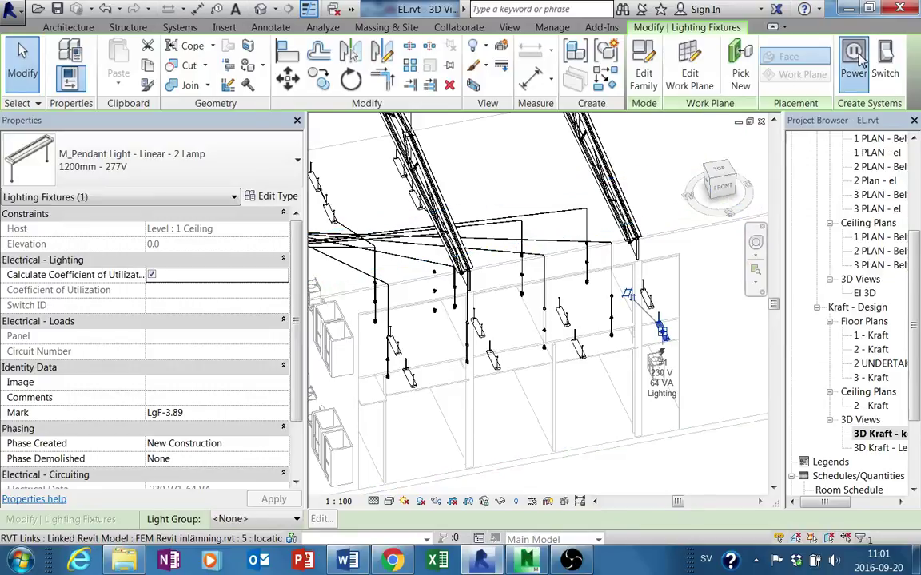
{"action": "left_click", "coordinate": [637, 329]}
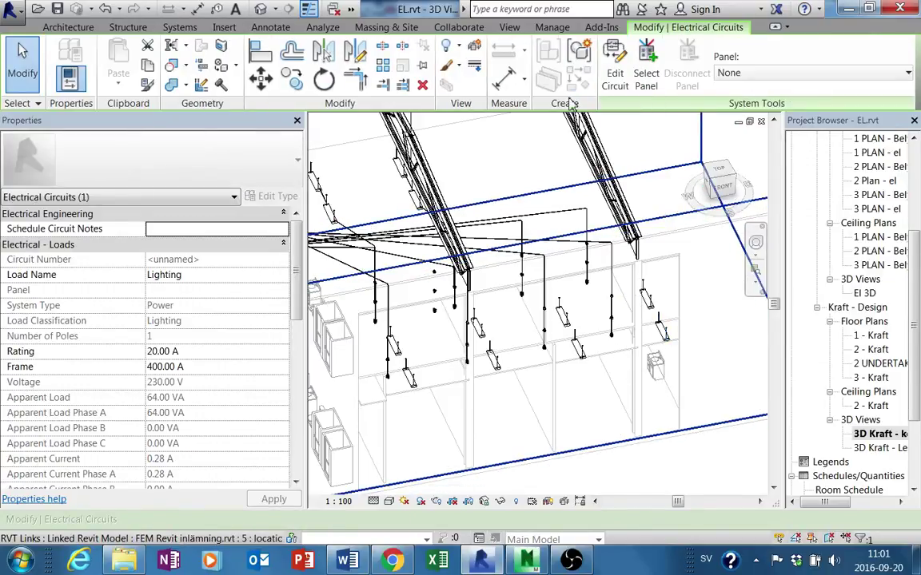
{"action": "left_click", "coordinate": [614, 74]}
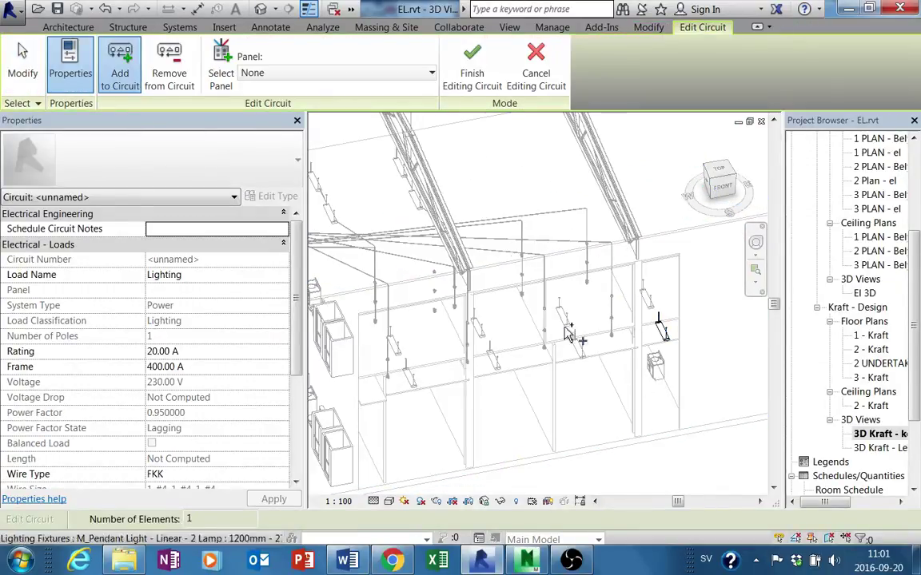
{"action": "left_click", "coordinate": [616, 339]}
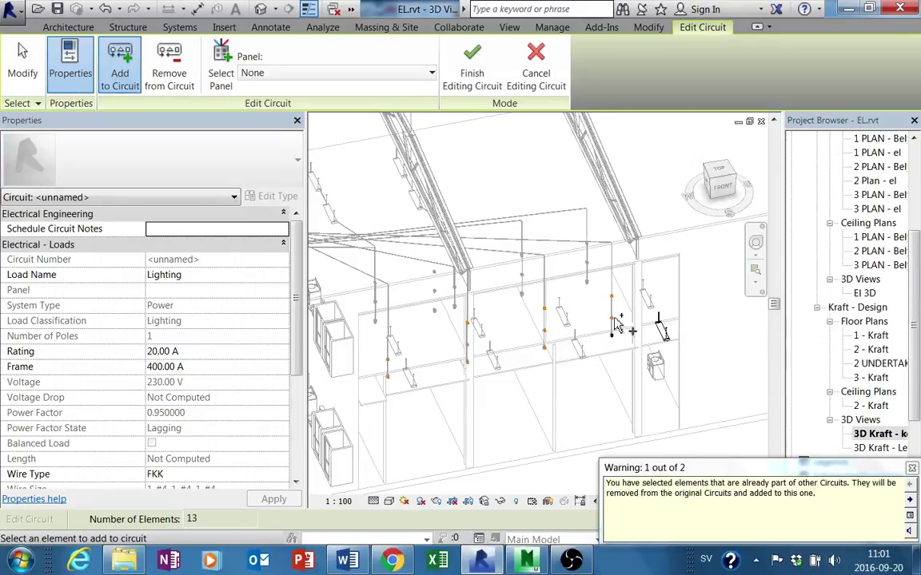
{"action": "left_click", "coordinate": [654, 310]}
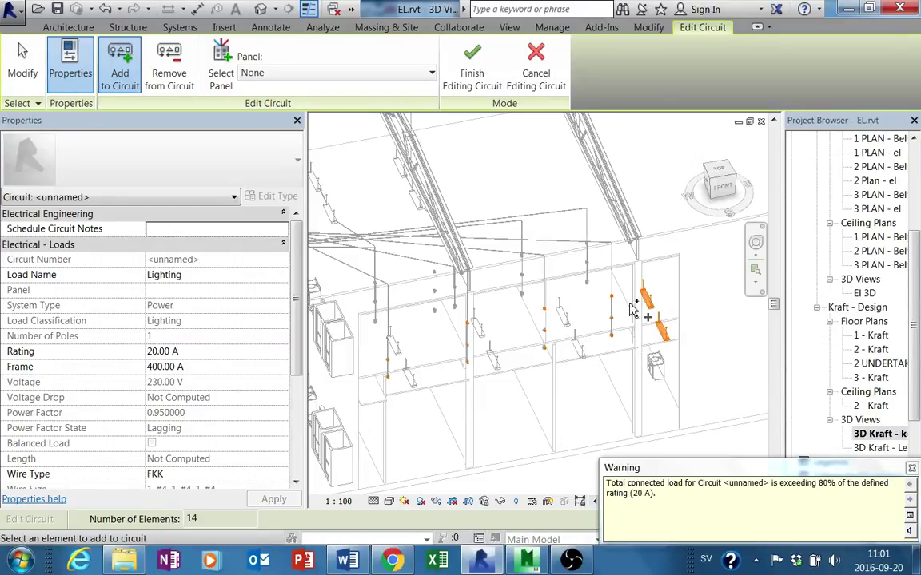
{"action": "left_click", "coordinate": [499, 64]}
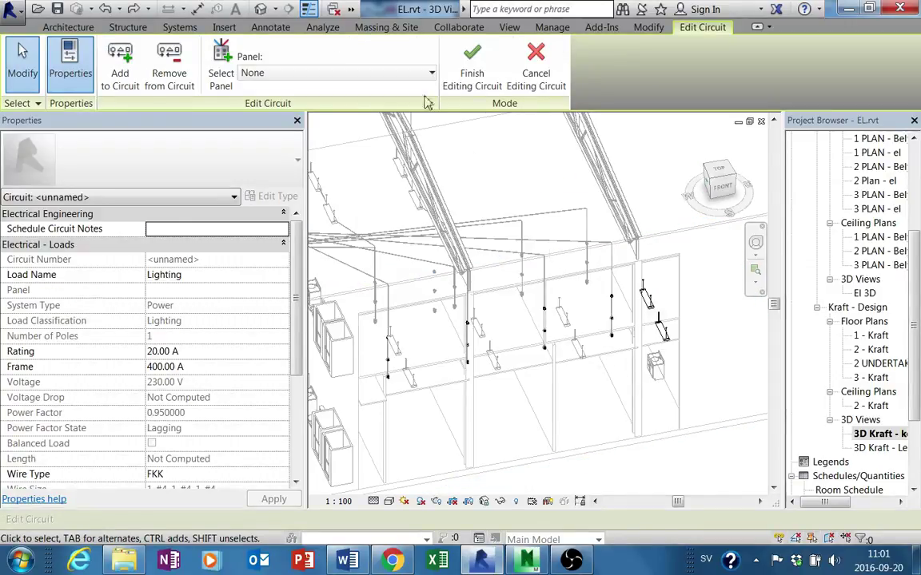
Step: Remove the middle-column fixtures, trimming the circuit from 14 to 5 elements, and finish editing
{"action": "left_click", "coordinate": [168, 65]}
{"action": "middle_click_drag", "start_coordinate": [502, 422], "coordinate": [483, 415], "text": "shift"}
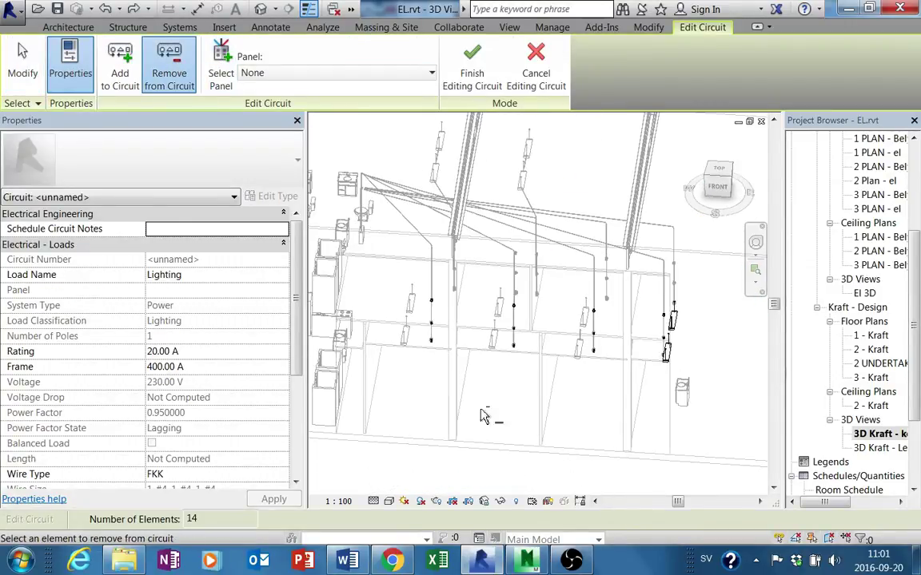
{"action": "left_click_drag", "start_coordinate": [391, 226], "coordinate": [562, 414]}
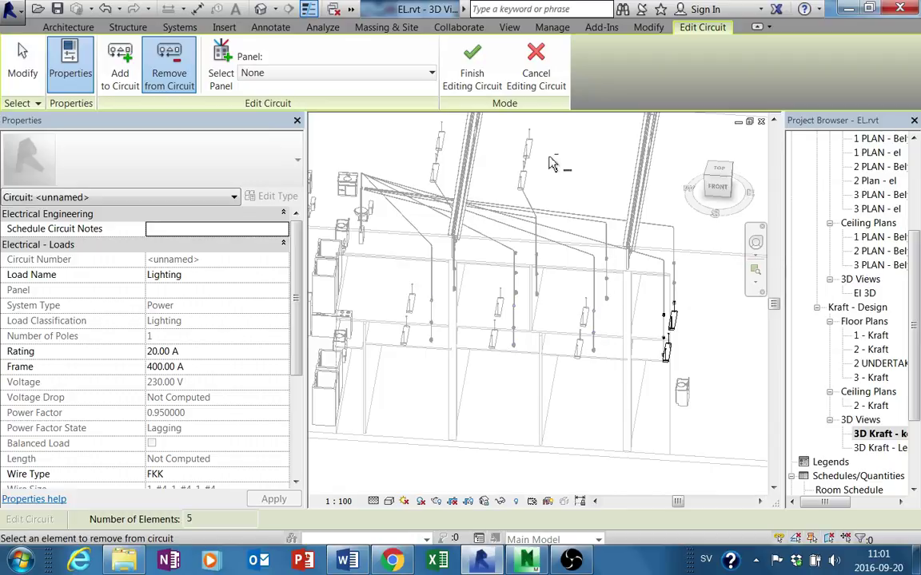
{"action": "left_click", "coordinate": [471, 74]}
{"action": "middle_click_drag", "start_coordinate": [560, 352], "coordinate": [588, 355], "text": "shift"}
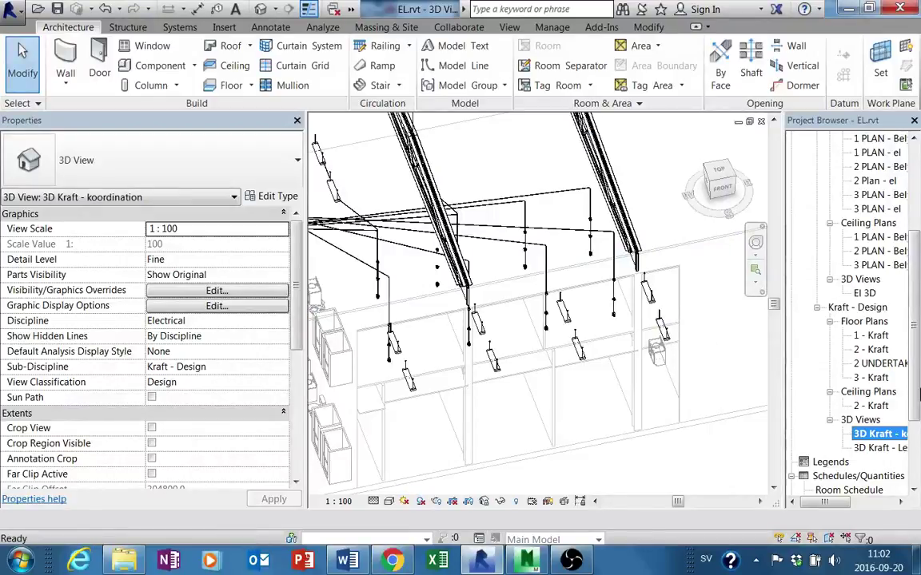
Step: Open the System Browser, expand Power, and select the fourth unnamed circuit
{"action": "scroll", "coordinate": [884, 416], "scroll_direction": "down", "scroll_amount": 3}
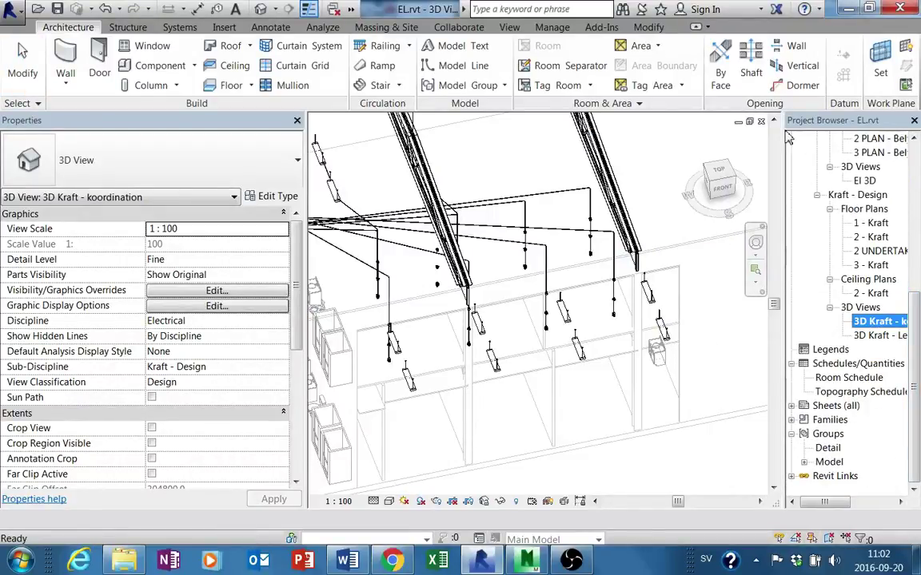
{"action": "left_click", "coordinate": [507, 28]}
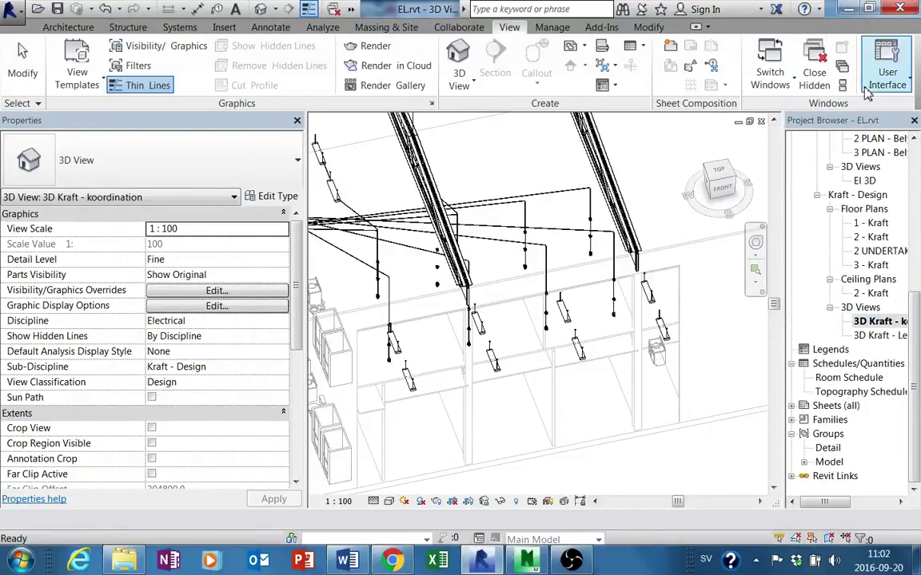
{"action": "left_click", "coordinate": [889, 78]}
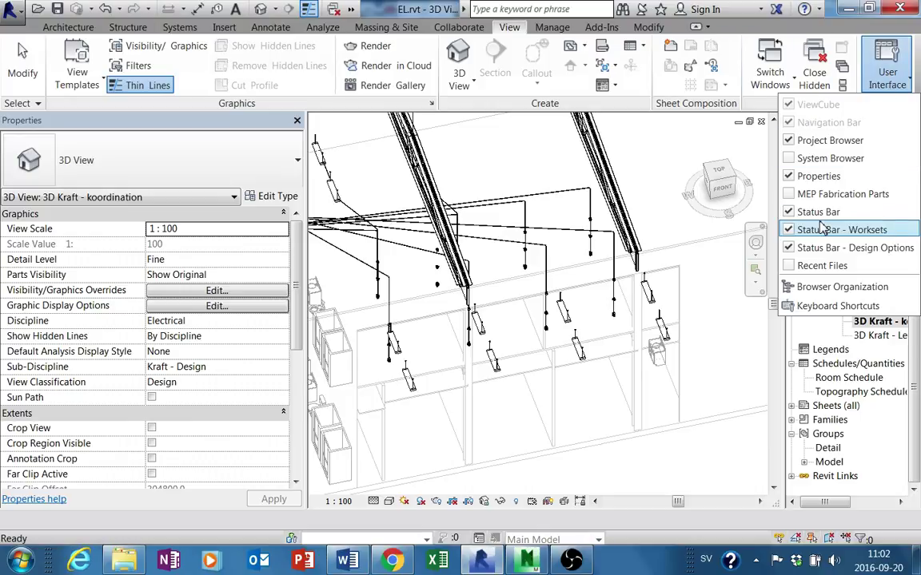
{"action": "left_click", "coordinate": [790, 159]}
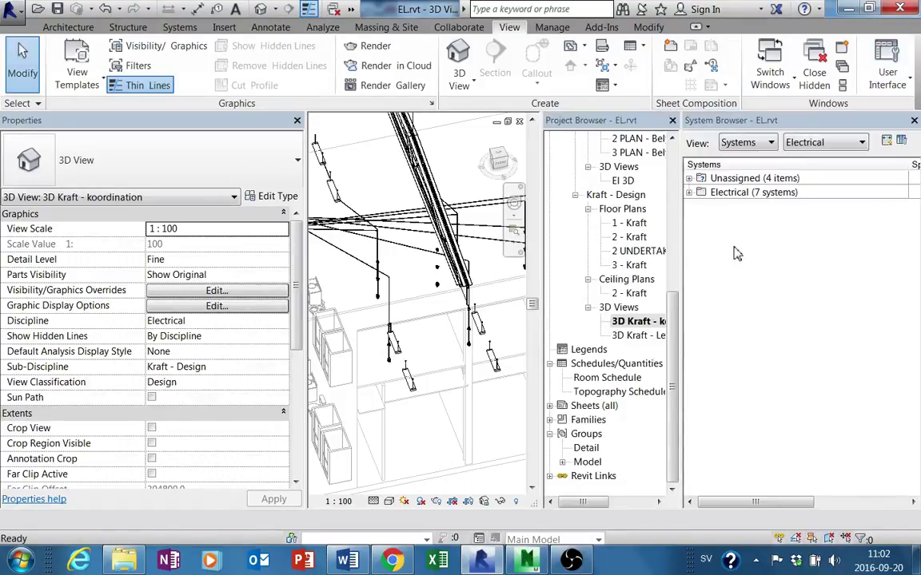
{"action": "left_click", "coordinate": [701, 208]}
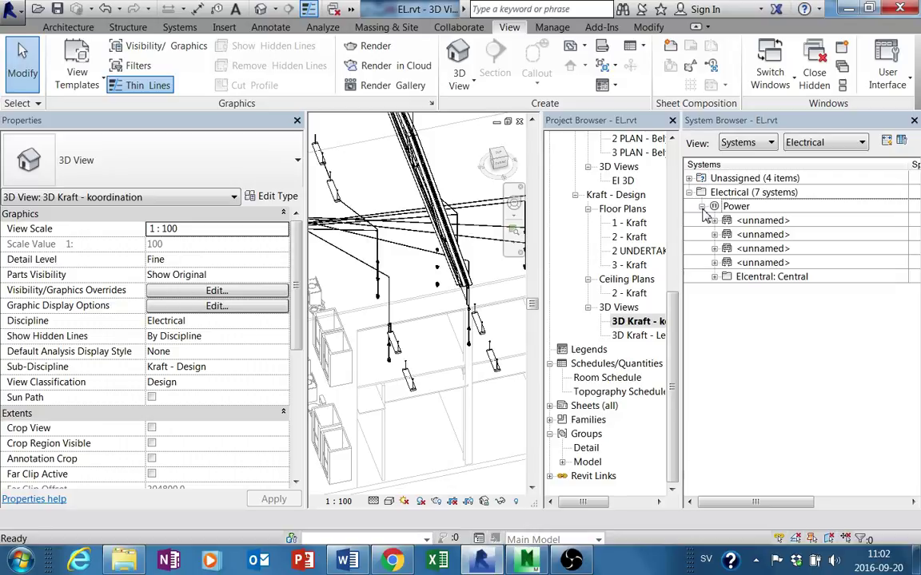
{"action": "left_click", "coordinate": [763, 263]}
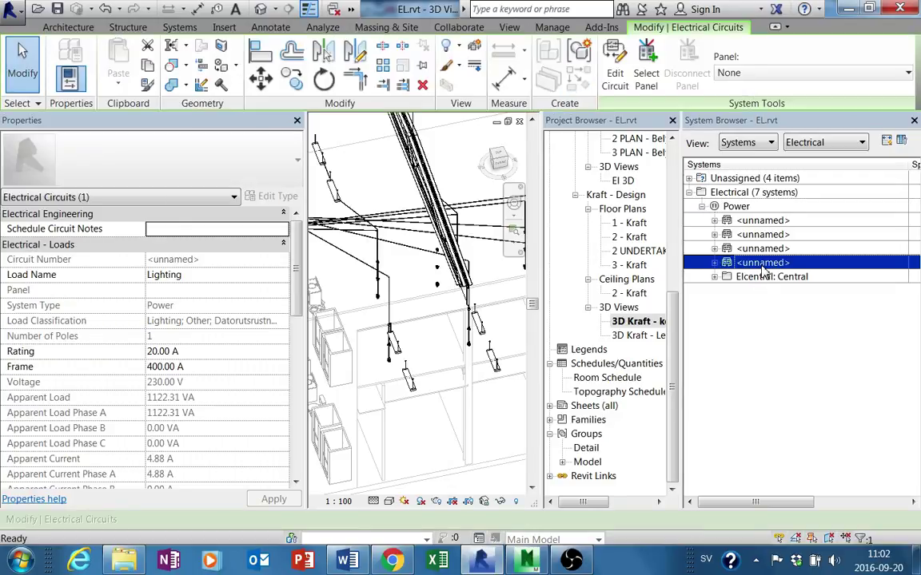
Step: Add fixtures to that circuit, expand Elcentral: Central to show circuits 1–3, and finish editing
{"action": "scroll", "coordinate": [446, 384], "scroll_direction": "down", "scroll_amount": 5}
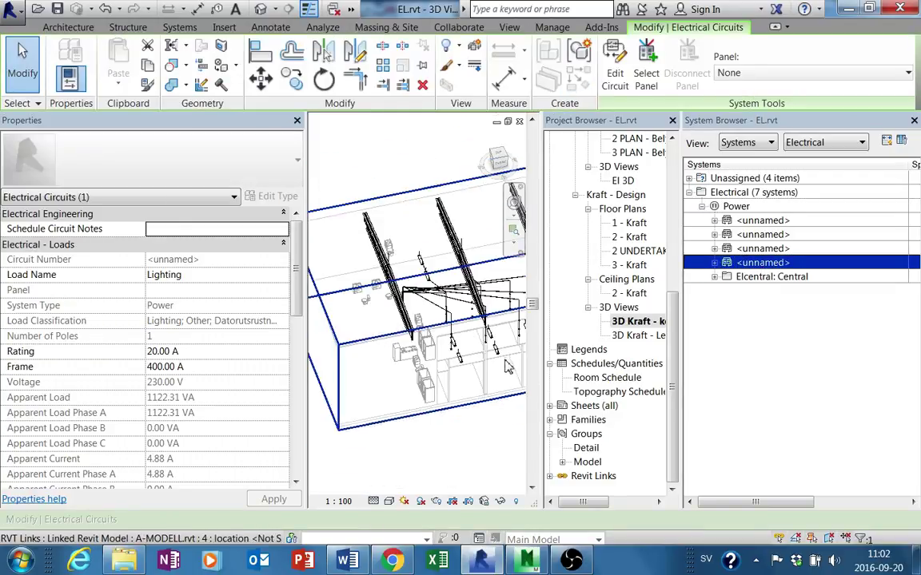
{"action": "left_click", "coordinate": [615, 73]}
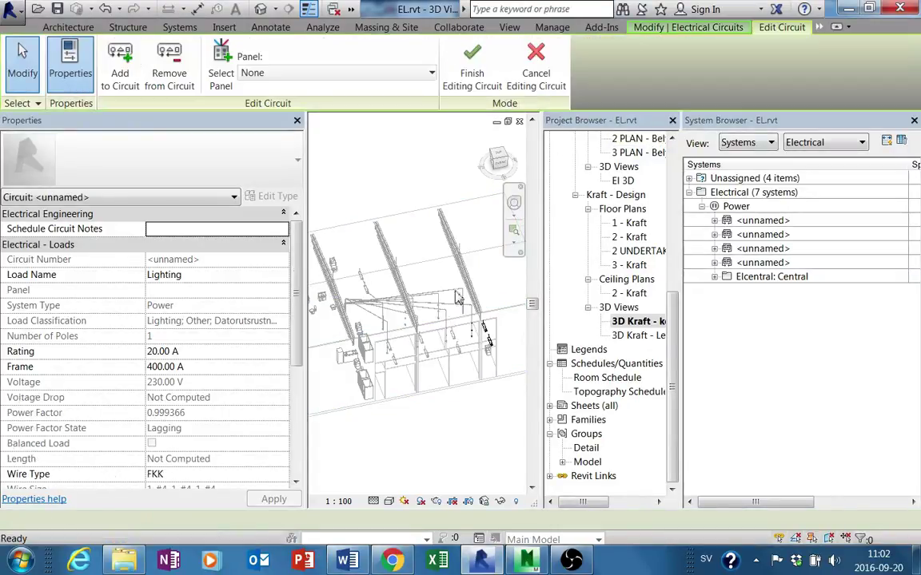
{"action": "mouse_move", "coordinate": [401, 376]}
{"action": "middle_mouse_down"}
{"action": "mouse_move", "coordinate": [420, 361]}
{"action": "mouse_move", "coordinate": [423, 308]}
{"action": "middle_mouse_up"}
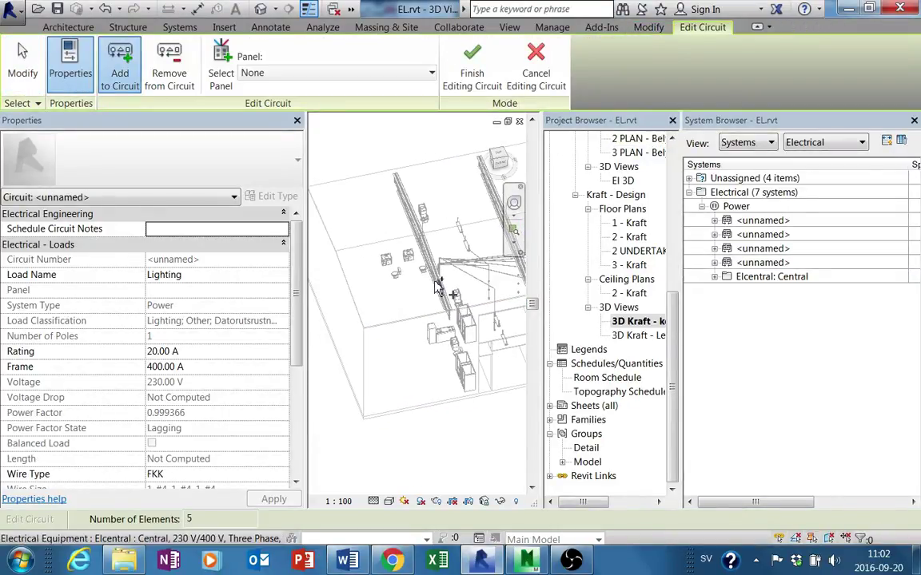
{"action": "left_click", "coordinate": [442, 292]}
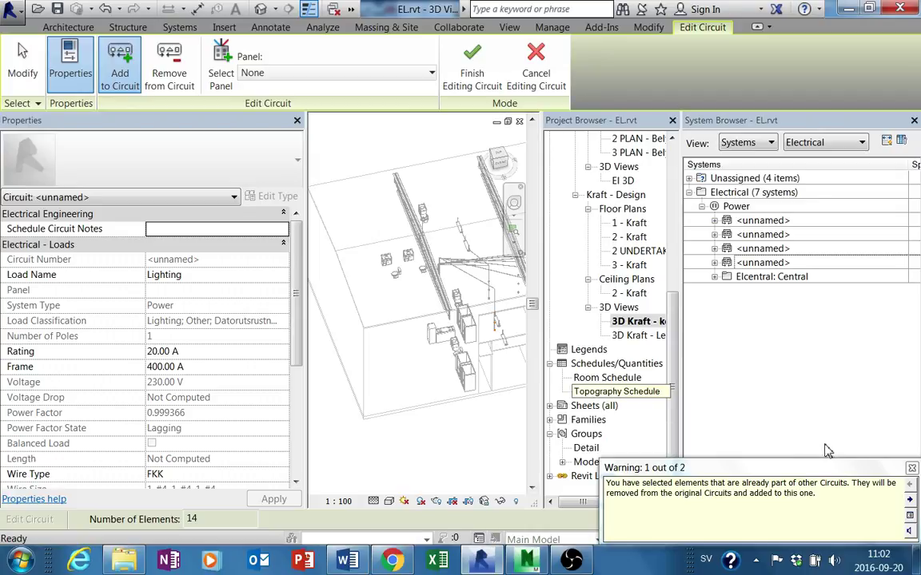
{"action": "left_click", "coordinate": [911, 469]}
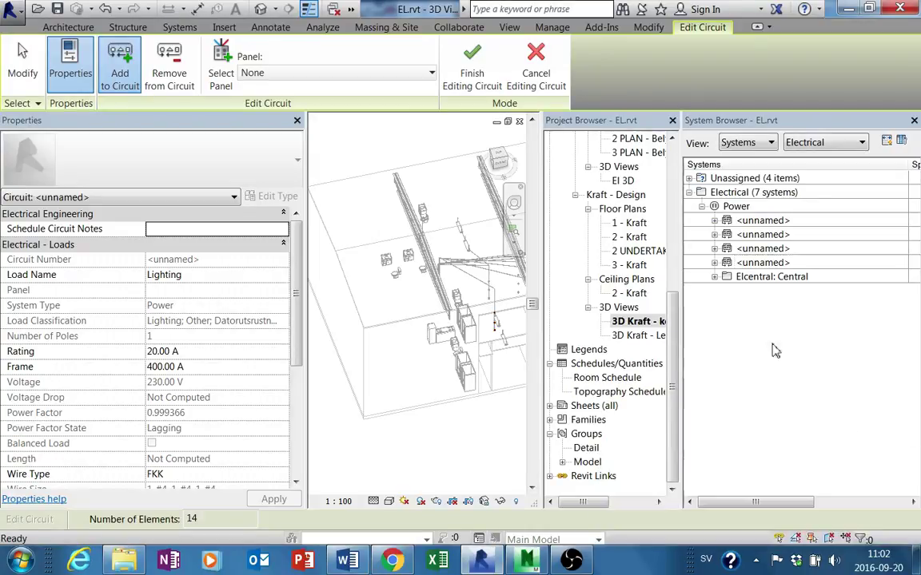
{"action": "left_click", "coordinate": [715, 277]}
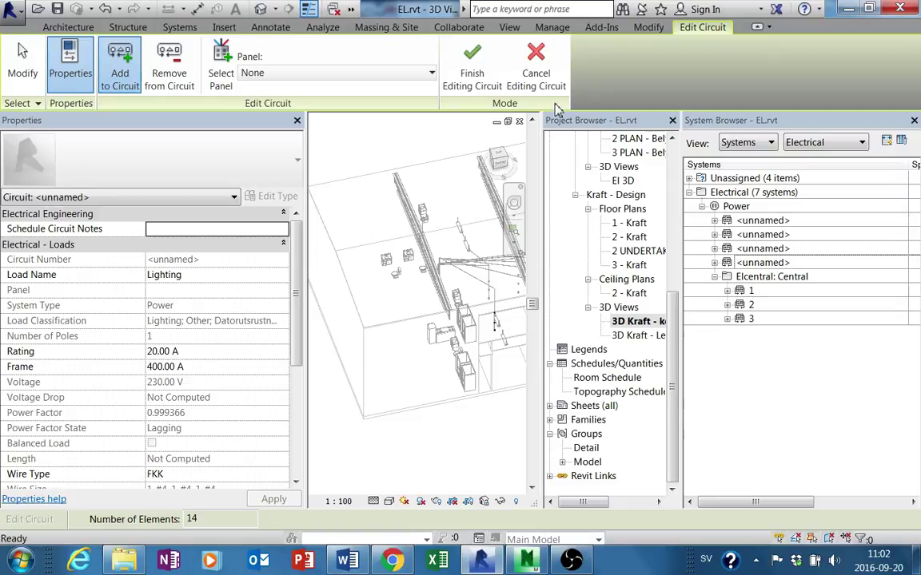
{"action": "left_click", "coordinate": [480, 72]}
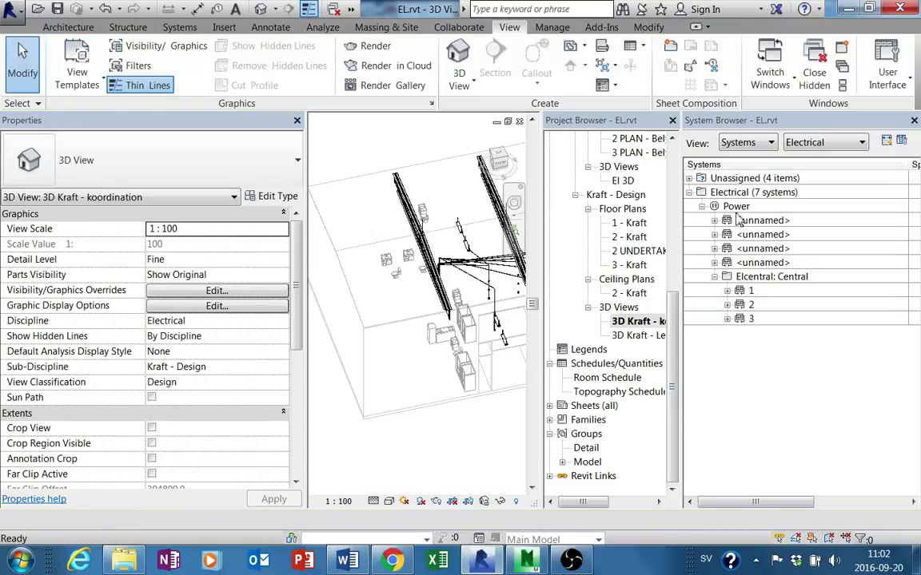
Step: Orbit the model and check circuit 3 and a pendant light's circuit
{"action": "middle_click_drag", "start_coordinate": [432, 320], "coordinate": [454, 366], "text": "shift"}
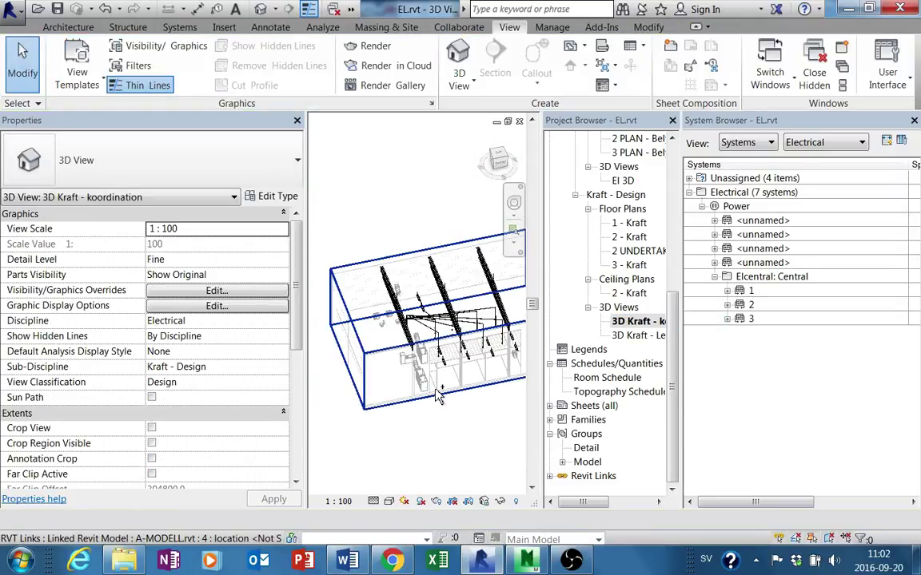
{"action": "scroll", "coordinate": [448, 352], "scroll_direction": "up", "scroll_amount": 5}
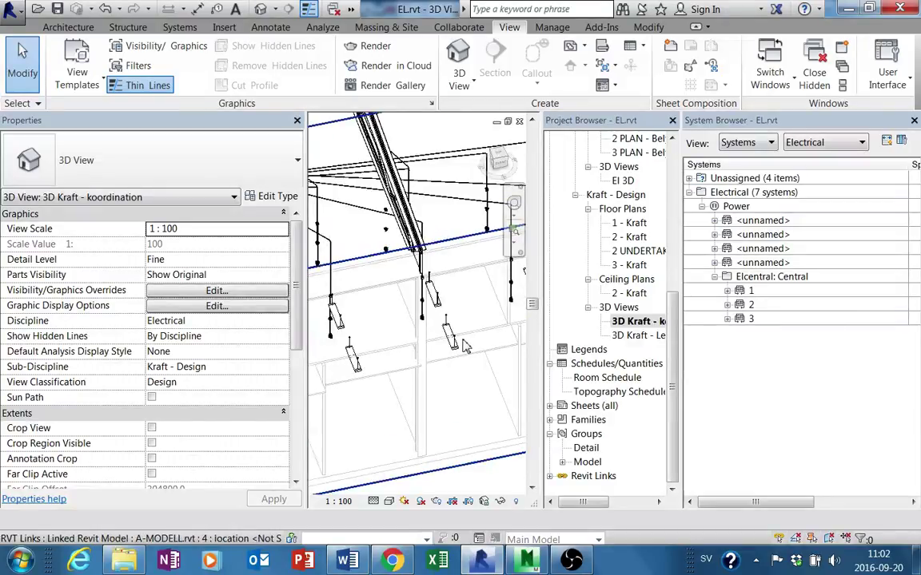
{"action": "left_click", "coordinate": [749, 320]}
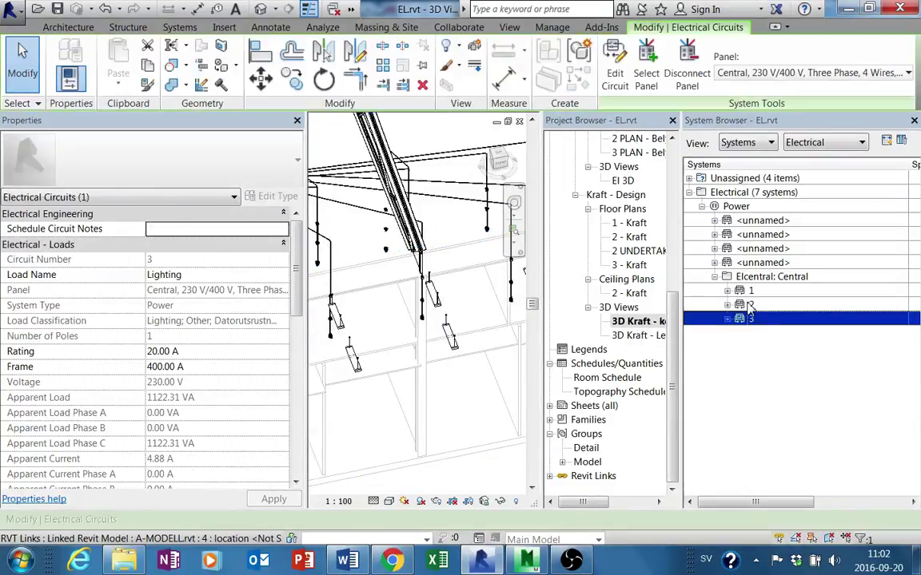
{"action": "key", "text": "Up"}
{"action": "key", "text": "Up"}
{"action": "key", "text": "Up"}
{"action": "key", "text": "Up"}
{"action": "key", "text": "Up"}
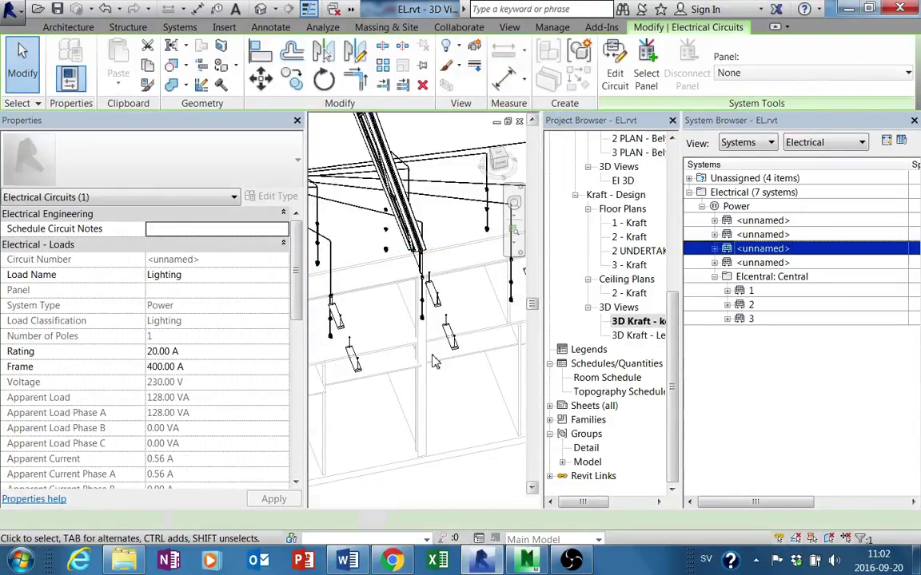
{"action": "middle_click_drag", "start_coordinate": [448, 320], "coordinate": [489, 354], "text": "shift"}
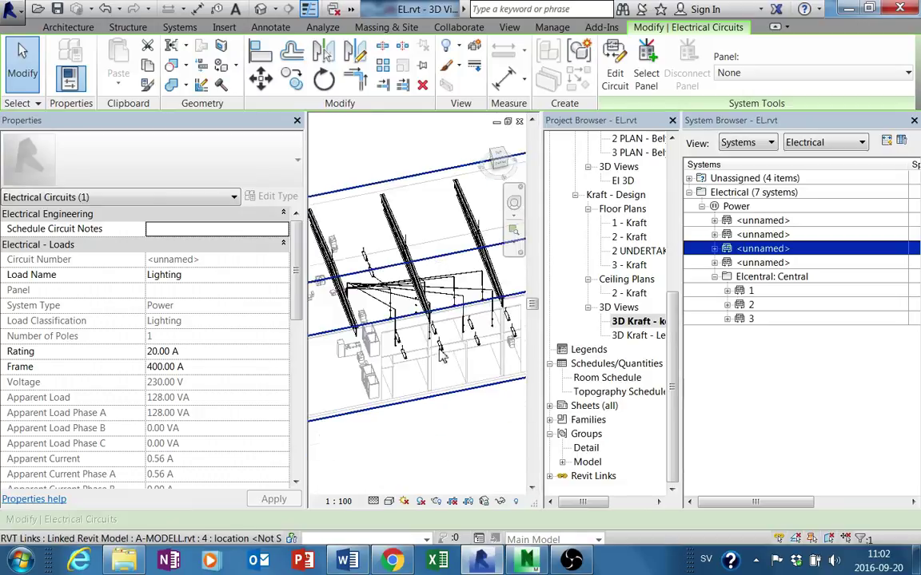
{"action": "left_click", "coordinate": [481, 342]}
{"action": "key", "text": "Escape"}
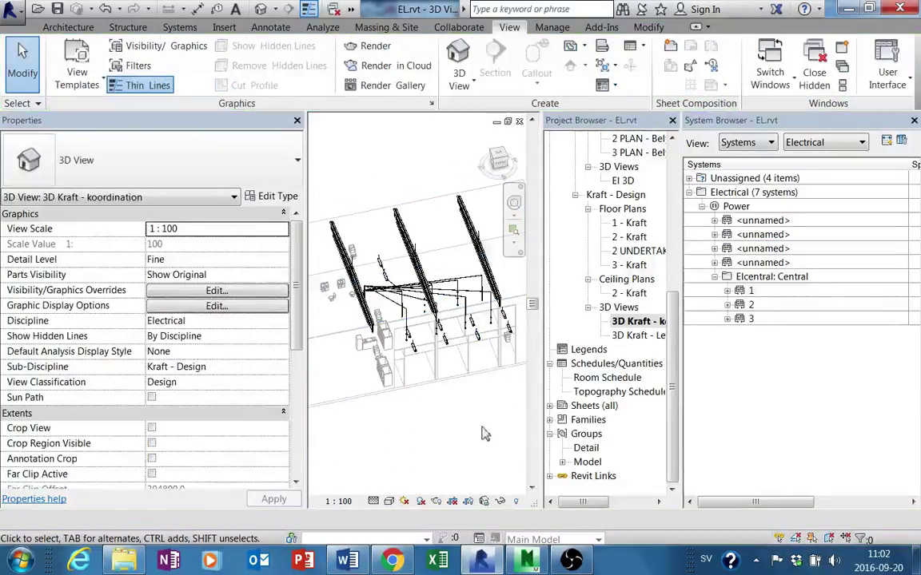
{"action": "left_click", "coordinate": [480, 342]}
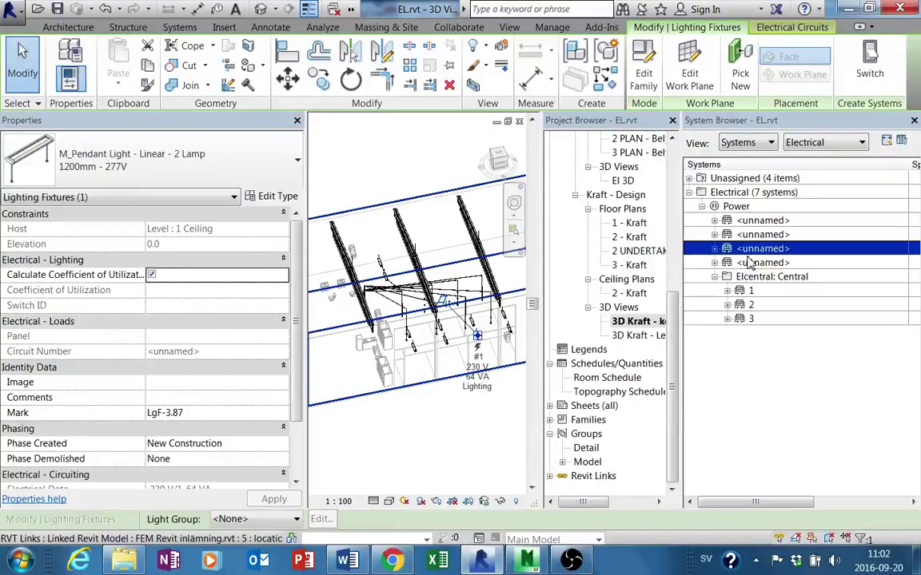
Step: Assign the selected unnamed circuit to the Elcentral: Central panel as circuit 4
{"action": "left_click", "coordinate": [754, 251]}
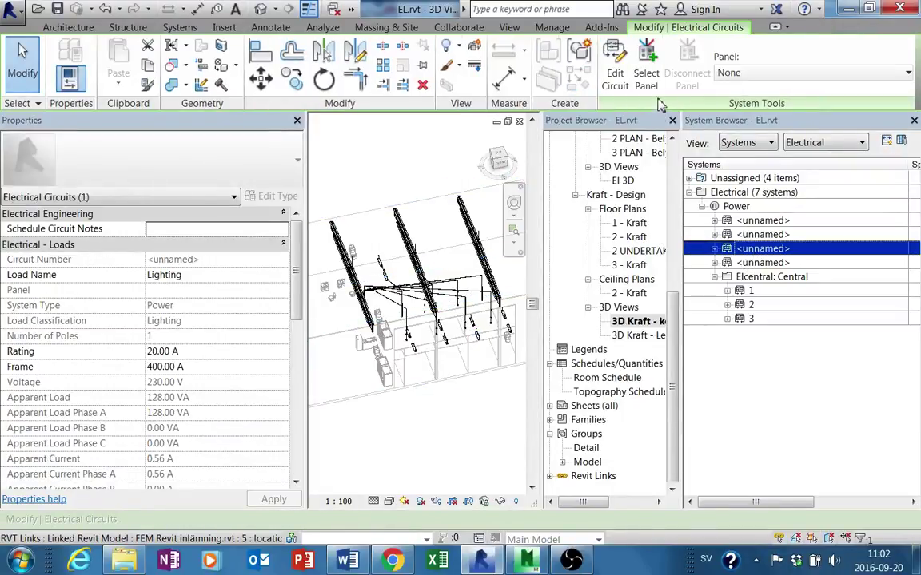
{"action": "left_click", "coordinate": [645, 80]}
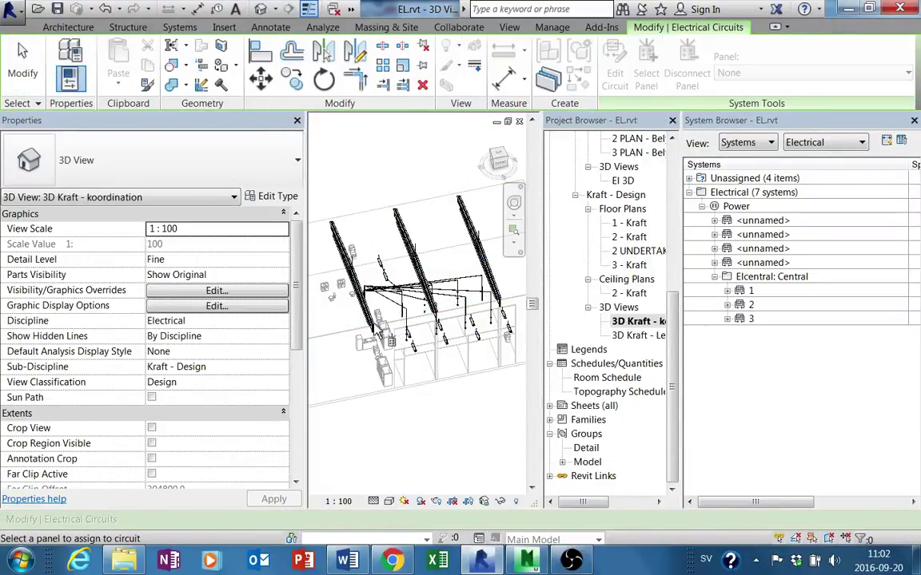
{"action": "left_click", "coordinate": [339, 286]}
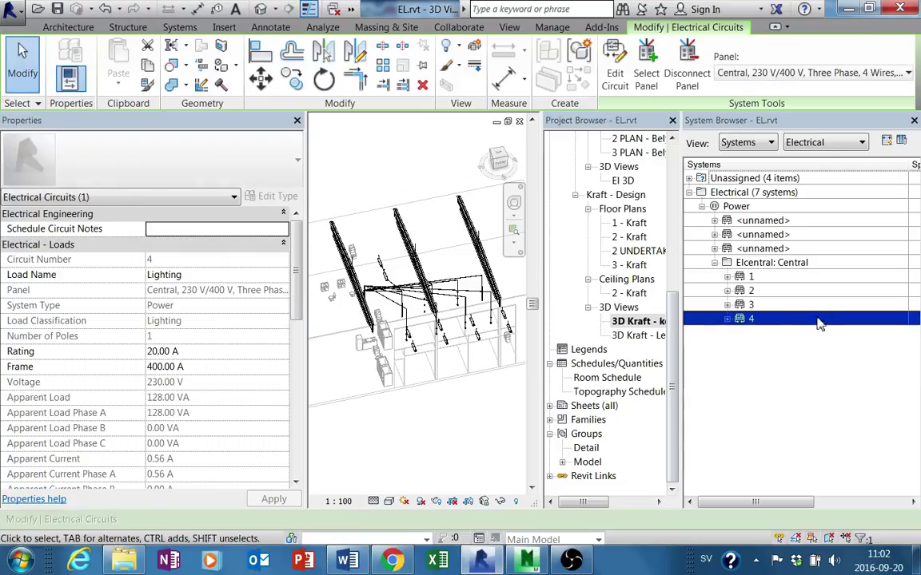
Step: Assign the next unnamed circuit to the Elcentral: Central panel as circuit 5
{"action": "left_click", "coordinate": [769, 250]}
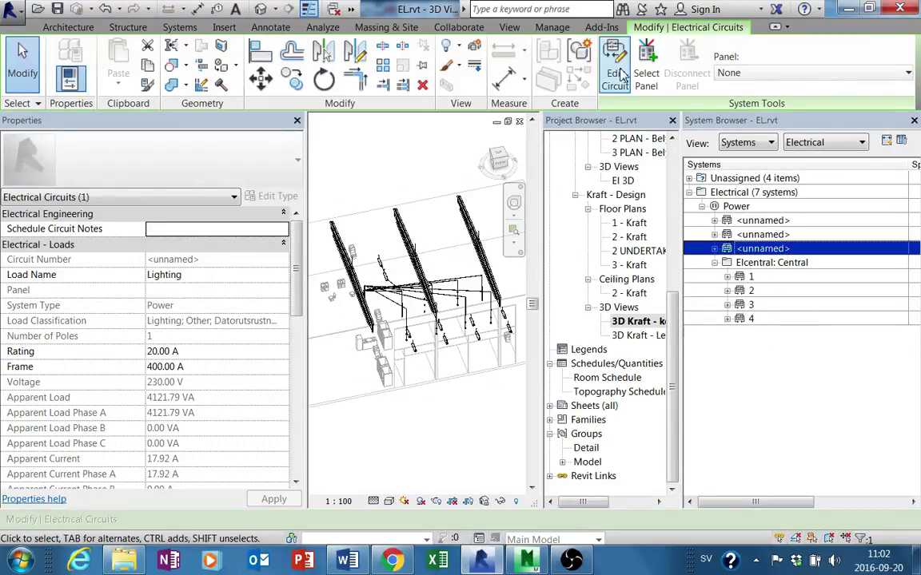
{"action": "left_click", "coordinate": [646, 73]}
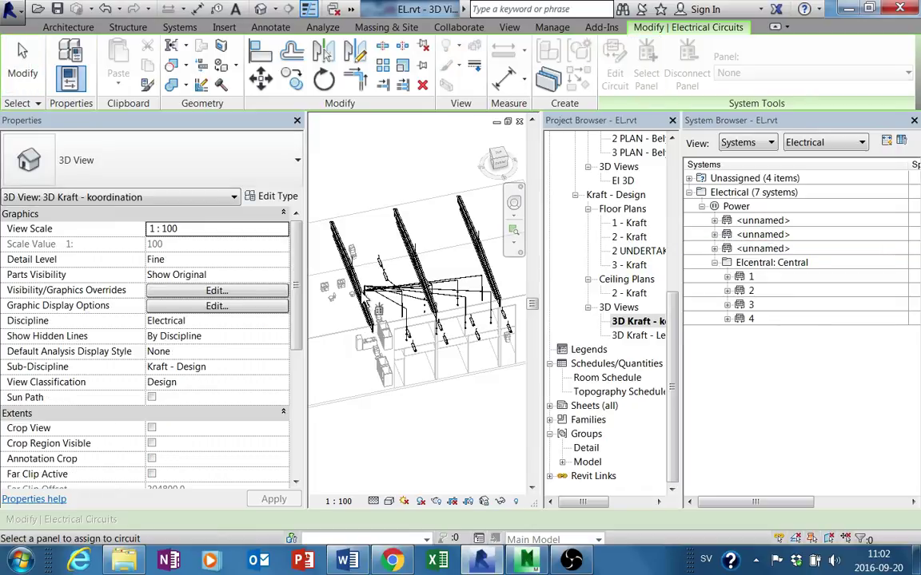
{"action": "left_click", "coordinate": [339, 286]}
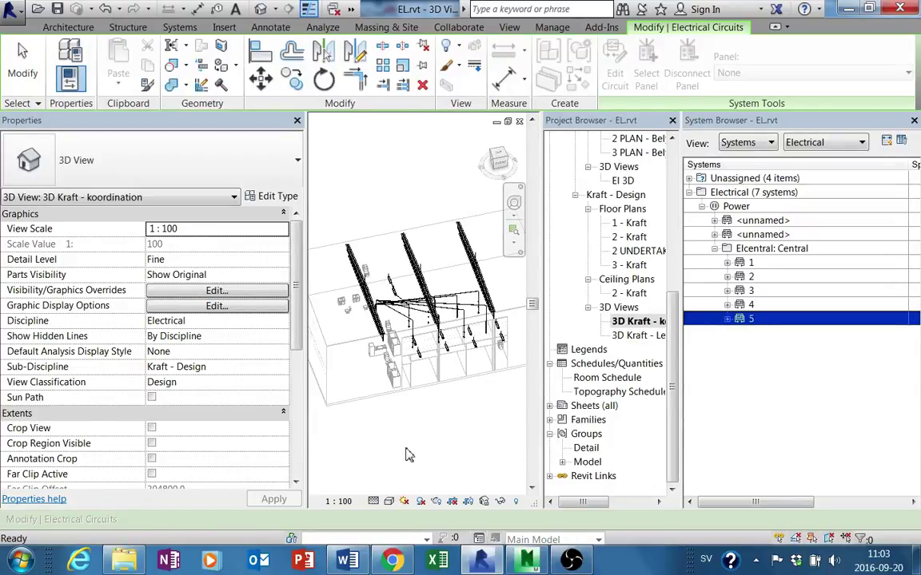
Step: Zoom and orbit the 3D view to inspect the pendant lights
{"action": "scroll", "coordinate": [472, 370], "scroll_direction": "up", "scroll_amount": 4}
{"action": "scroll", "coordinate": [491, 300], "scroll_direction": "down", "scroll_amount": 2}
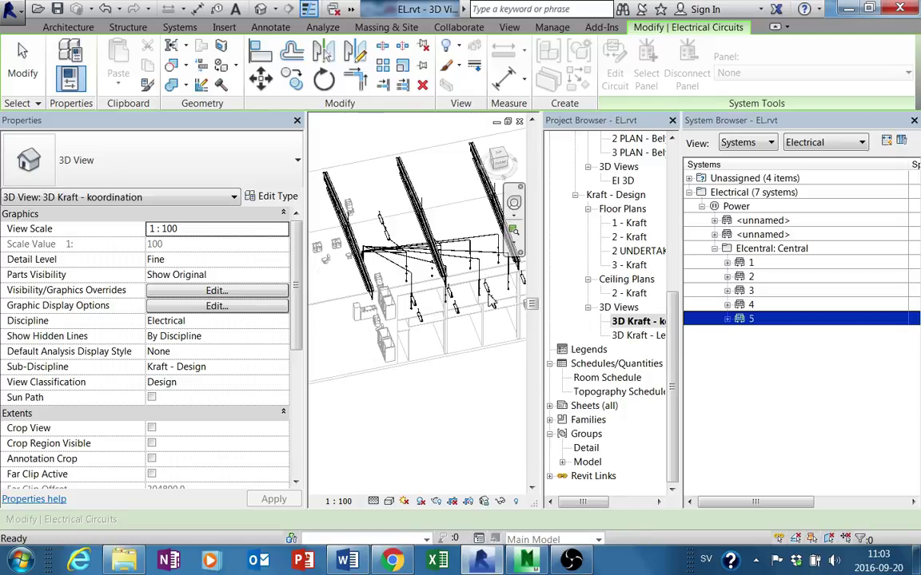
{"action": "scroll", "coordinate": [410, 369], "scroll_direction": "down", "scroll_amount": 2}
{"action": "scroll", "coordinate": [493, 267], "scroll_direction": "up", "scroll_amount": 2}
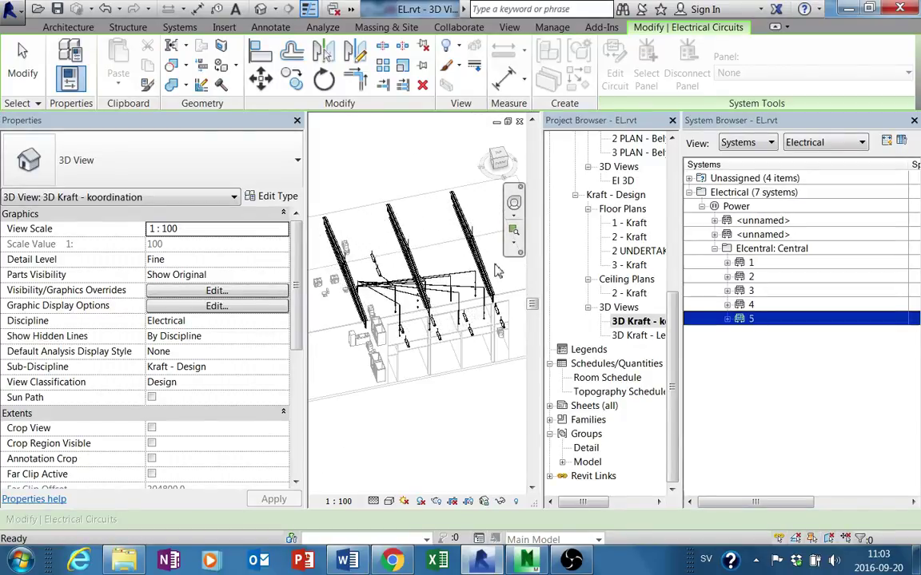
{"action": "scroll", "coordinate": [502, 301], "scroll_direction": "up", "scroll_amount": 2}
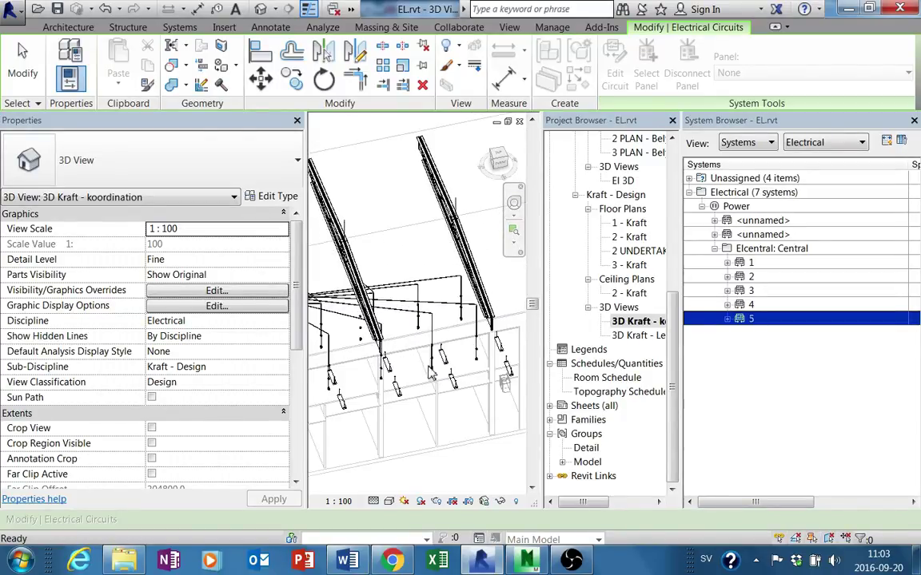
{"action": "middle_click_drag", "start_coordinate": [445, 351], "coordinate": [460, 345], "text": "shift"}
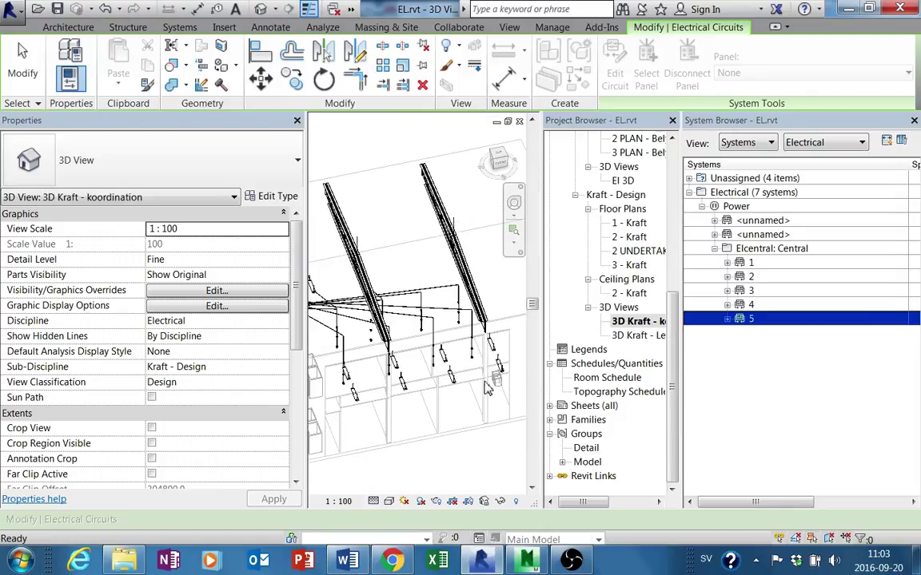
{"action": "key", "text": "Escape"}
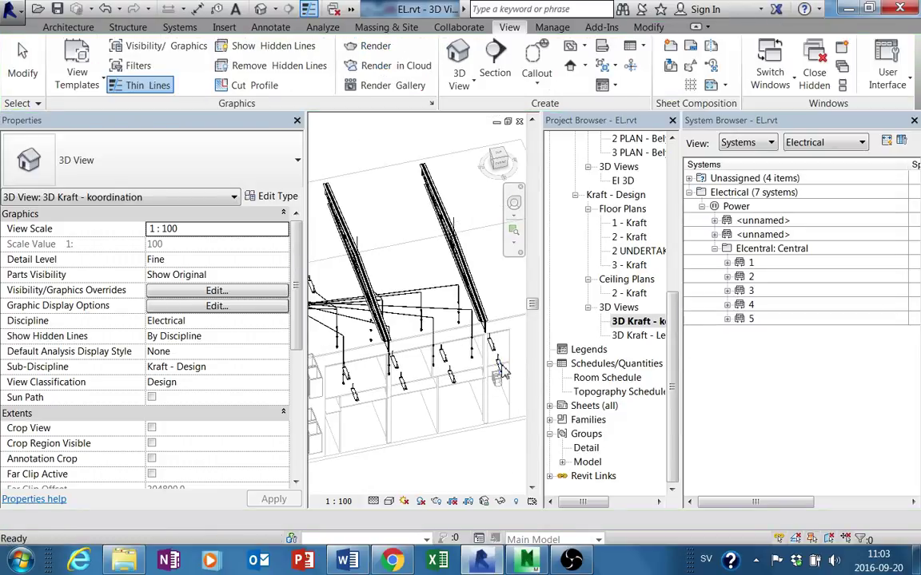
{"action": "middle_click_drag", "start_coordinate": [502, 370], "coordinate": [493, 382], "text": "shift"}
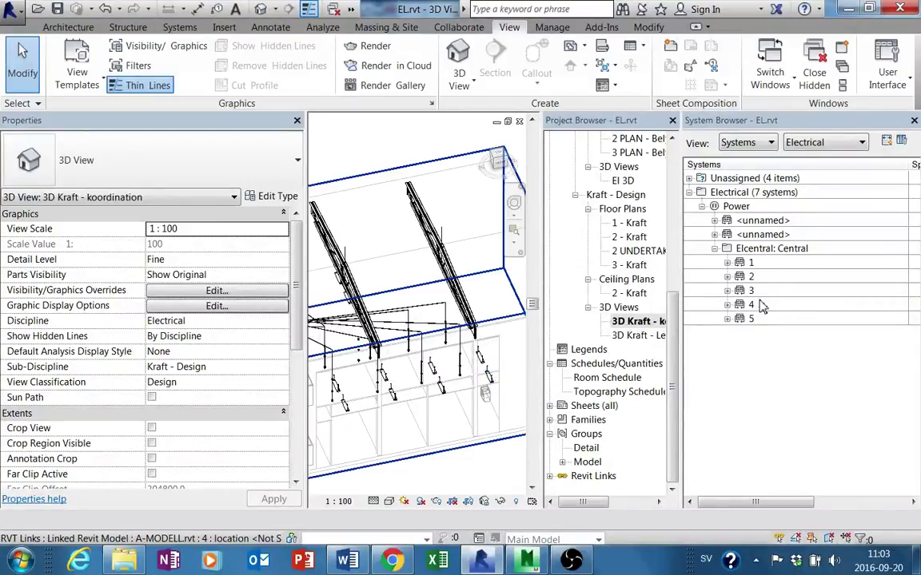
Step: Edit the second unnamed circuit to connect it to Elcentral: Central as circuit 6
{"action": "left_click", "coordinate": [763, 235]}
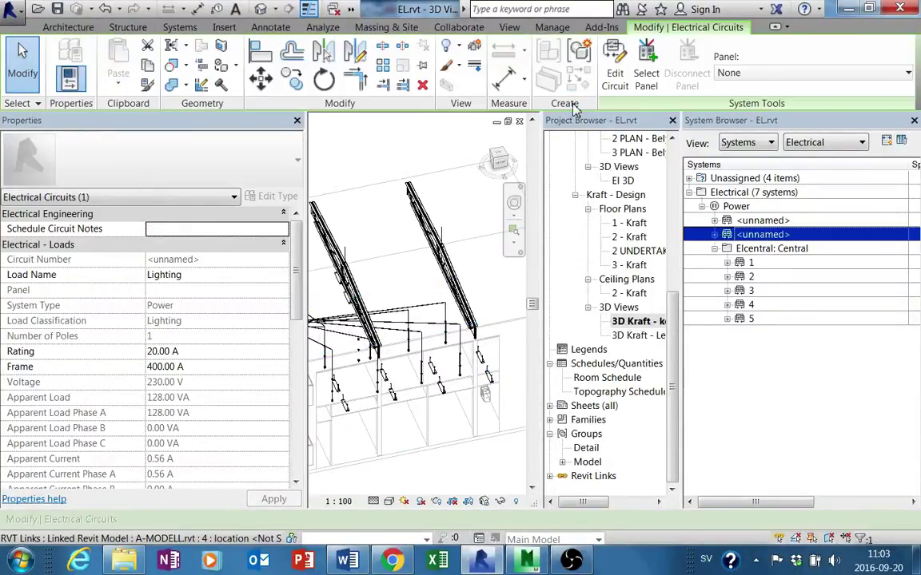
{"action": "left_click", "coordinate": [616, 64]}
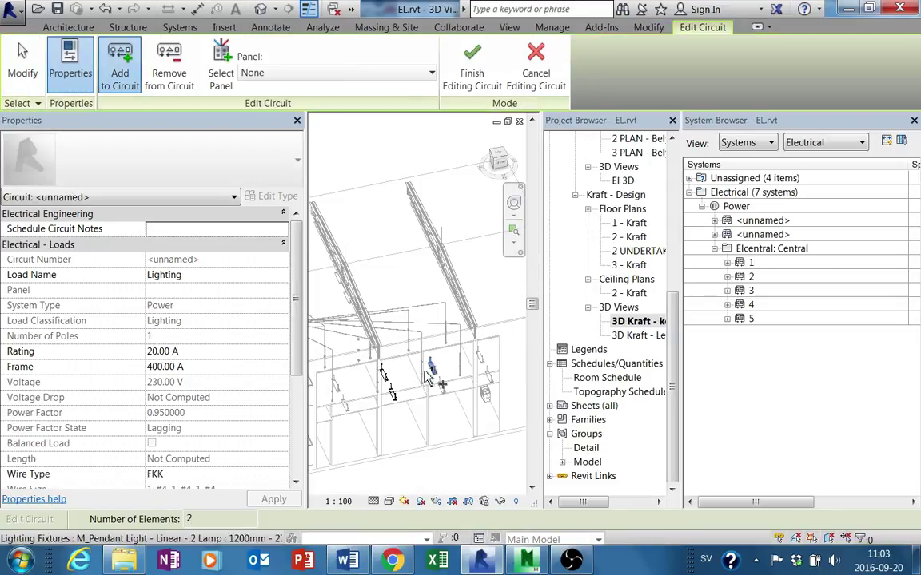
{"action": "left_click", "coordinate": [367, 75]}
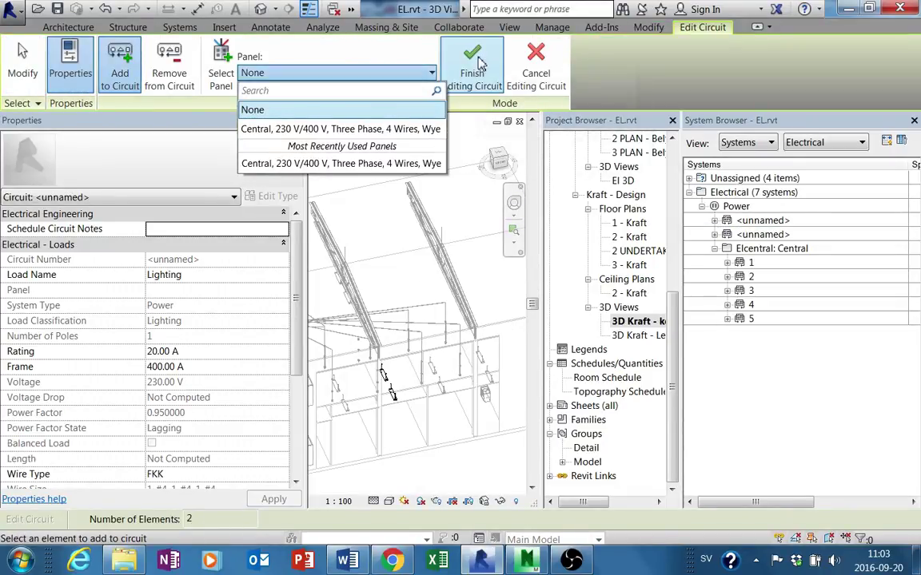
{"action": "left_click", "coordinate": [221, 68]}
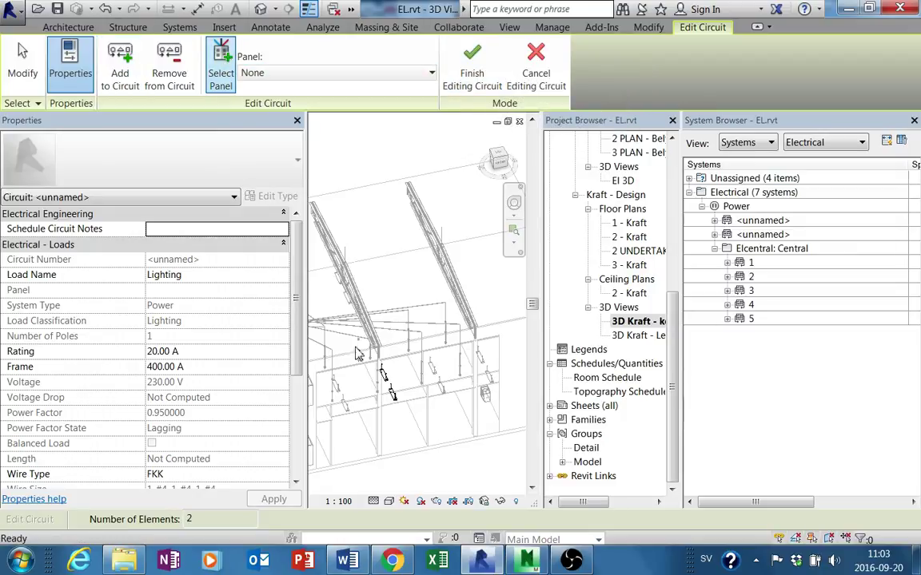
{"action": "middle_click_drag", "start_coordinate": [343, 351], "coordinate": [334, 338], "text": "shift"}
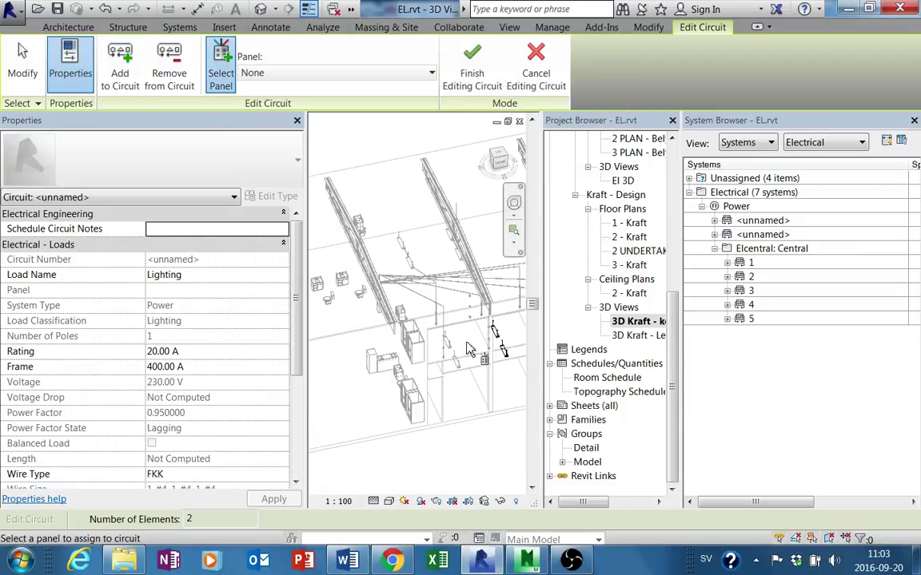
{"action": "left_click", "coordinate": [366, 300]}
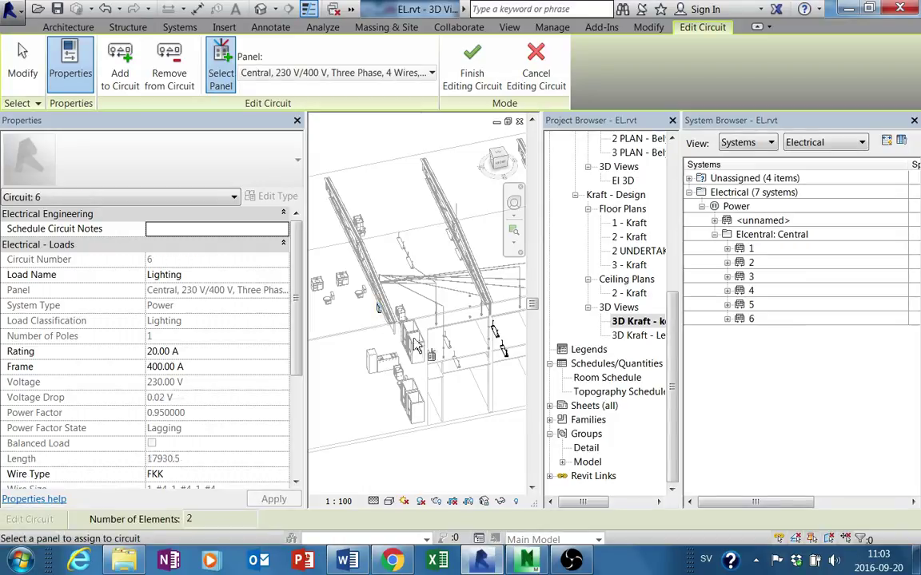
{"action": "scroll", "coordinate": [411, 383], "scroll_direction": "down", "scroll_amount": 3}
{"action": "scroll", "coordinate": [446, 369], "scroll_direction": "down", "scroll_amount": 2}
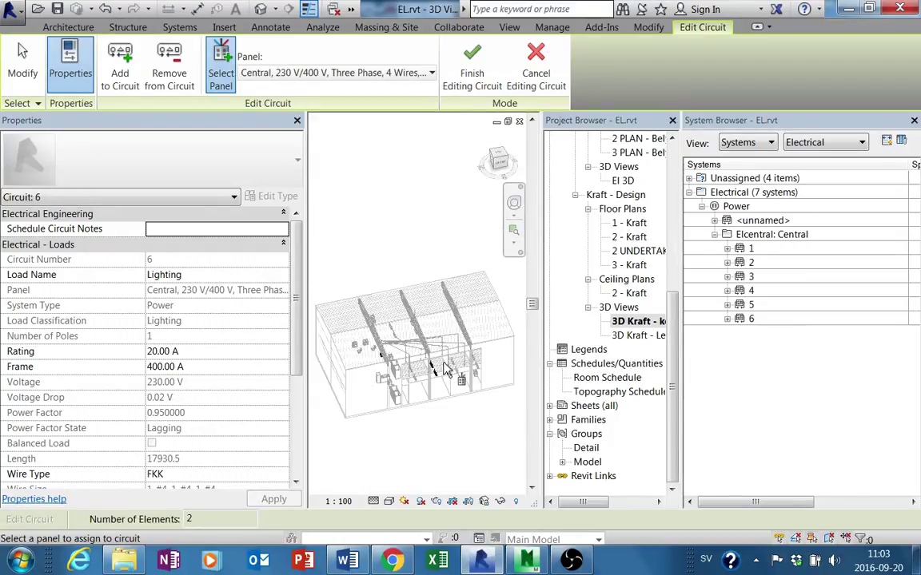
{"action": "left_click", "coordinate": [473, 76]}
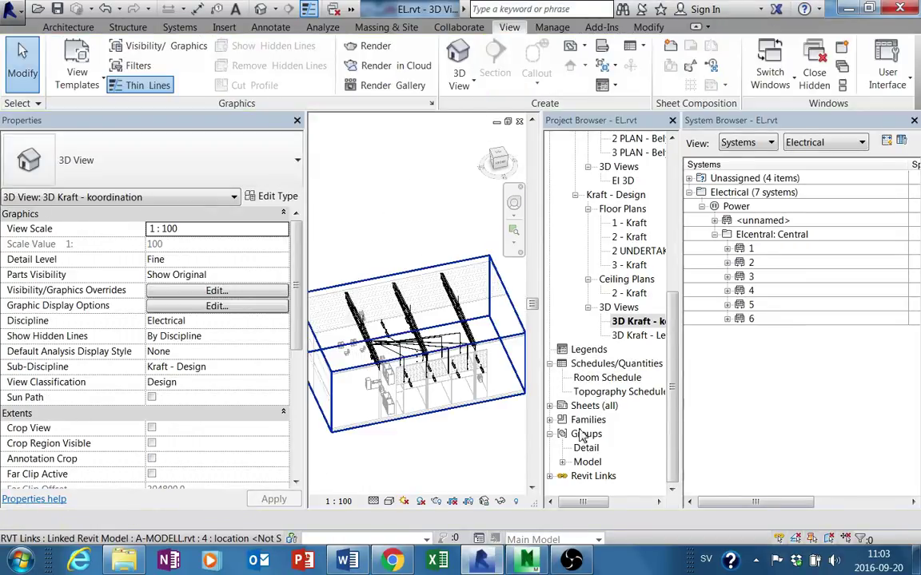
Step: Check which pendant lights belong to circuit 4 in System Browser
{"action": "left_click", "coordinate": [759, 291]}
{"action": "left_click", "coordinate": [744, 338]}
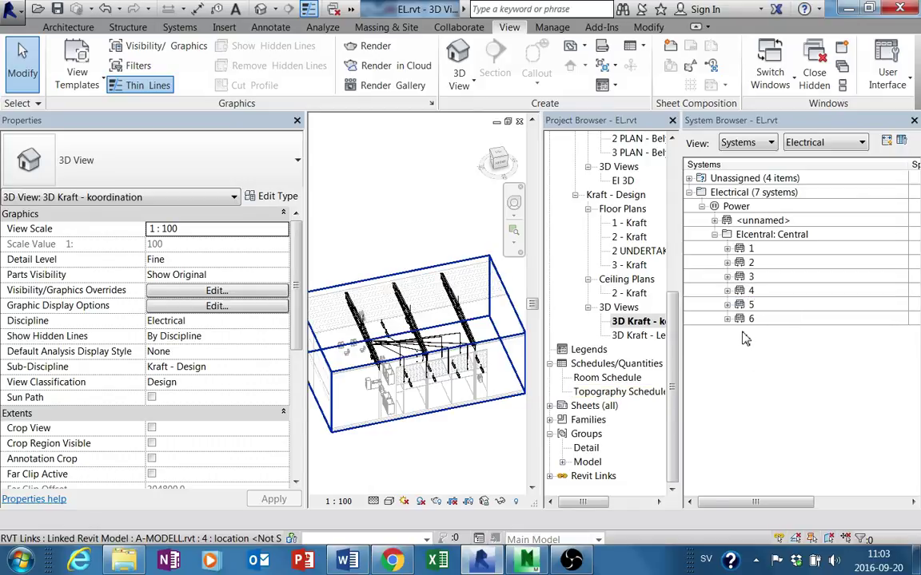
{"action": "left_click", "coordinate": [587, 566]}
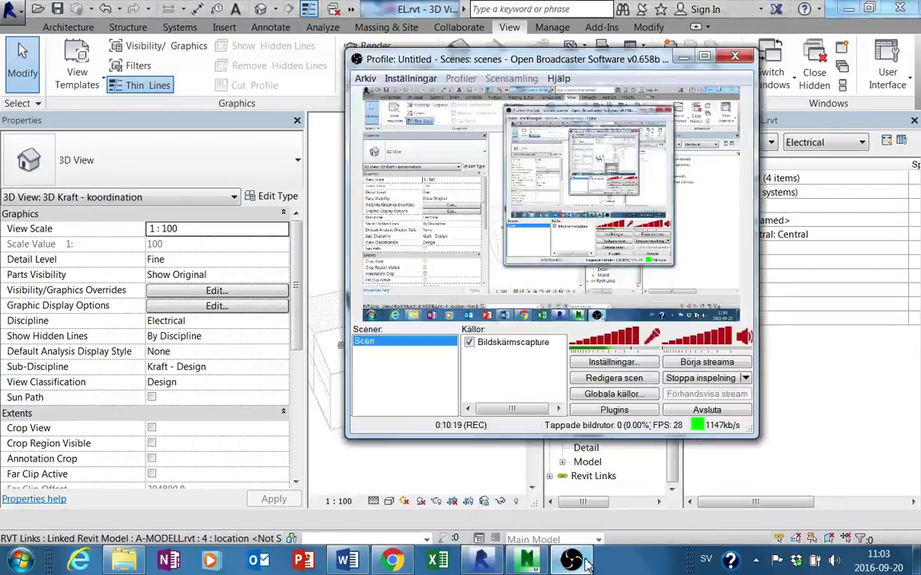